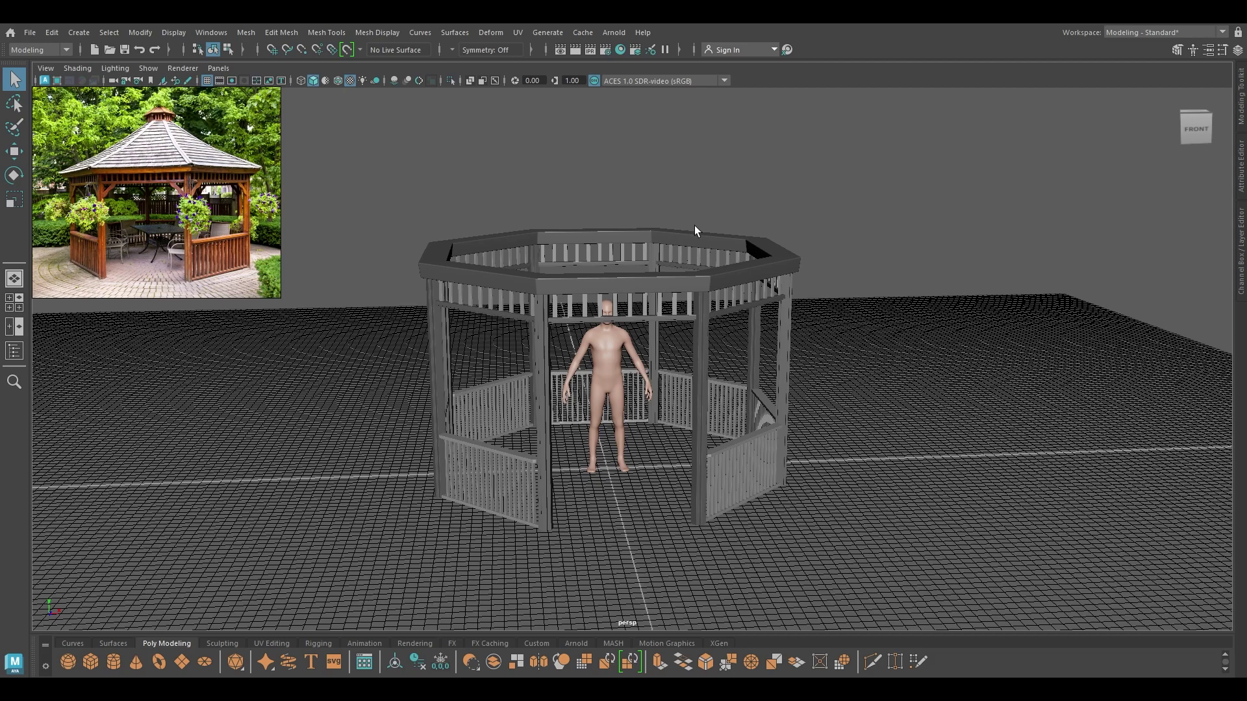
- Create a polygon cylinder in the front view, centred above the gazebo's top beam
key("w")
key("space")
left_click_drag(705, 195, 706, 241)
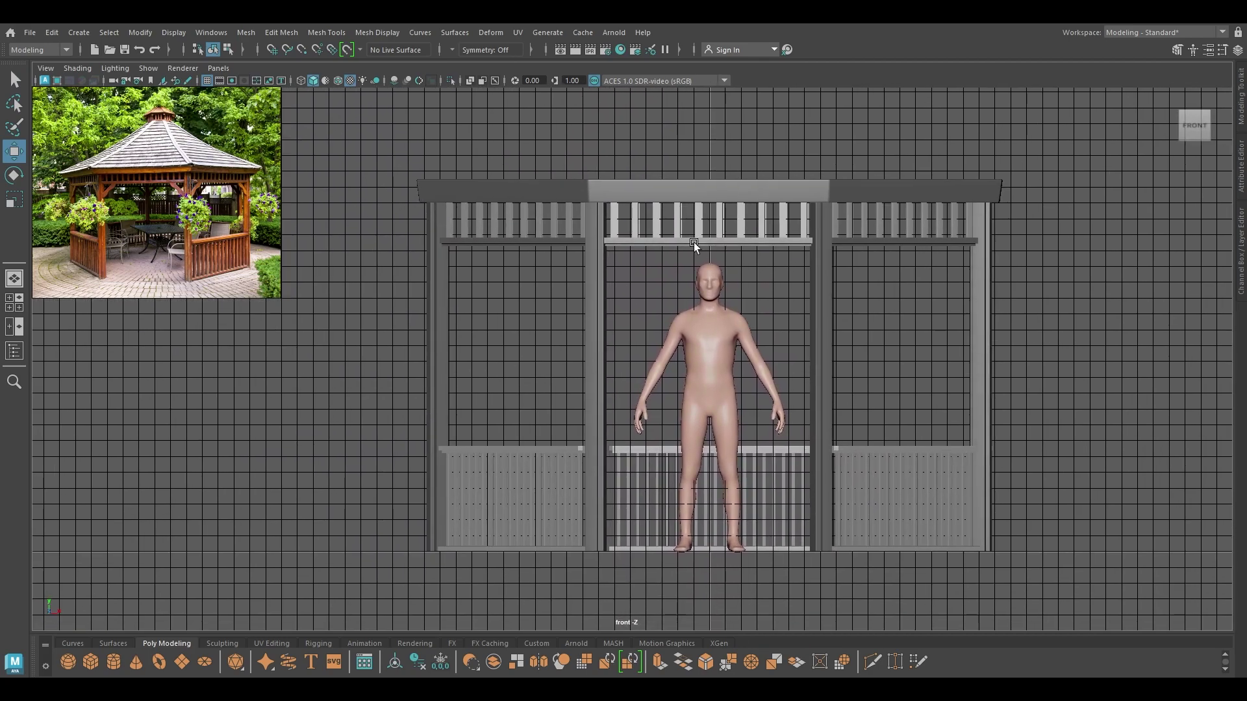
right_click_drag(693, 243, 682, 238, "alt")
middle_click_drag(996, 418, 916, 379, "alt")
right_click_drag(733, 301, 717, 293, "alt")
middle_click_drag(714, 231, 732, 282, "alt")
right_click_drag(732, 282, 700, 340, "alt")
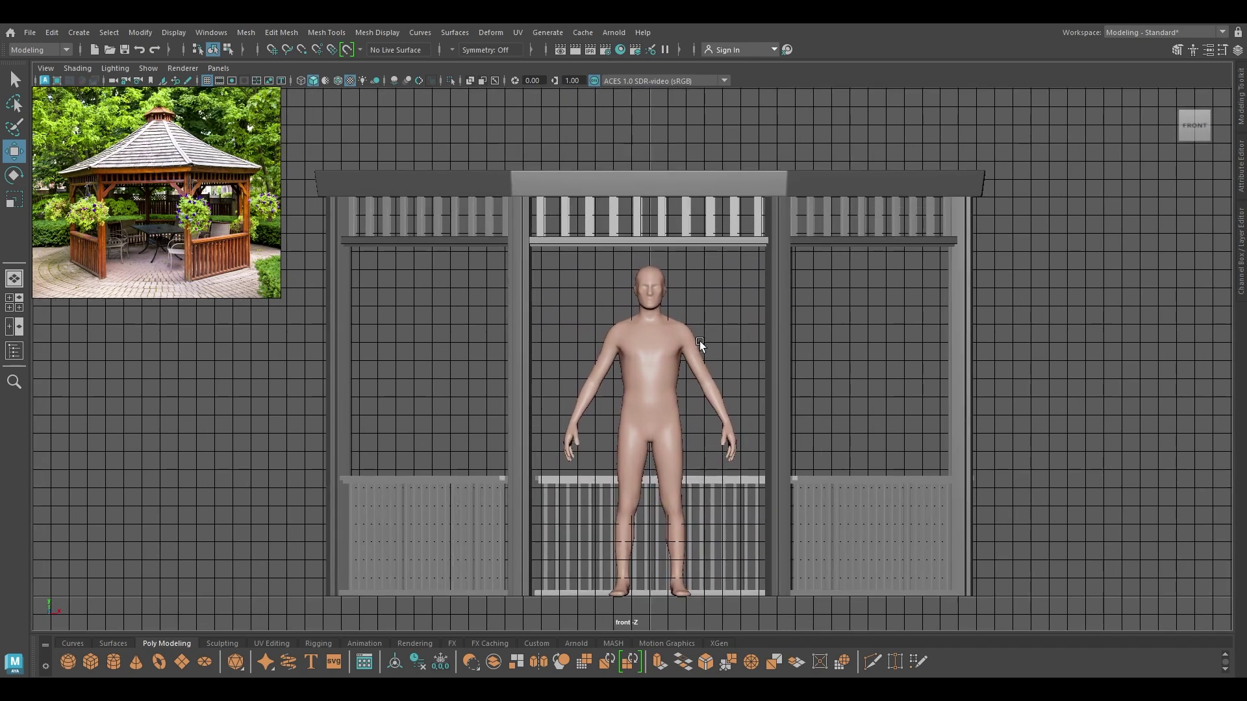
right_click_drag(673, 177, 660, 165, "alt")
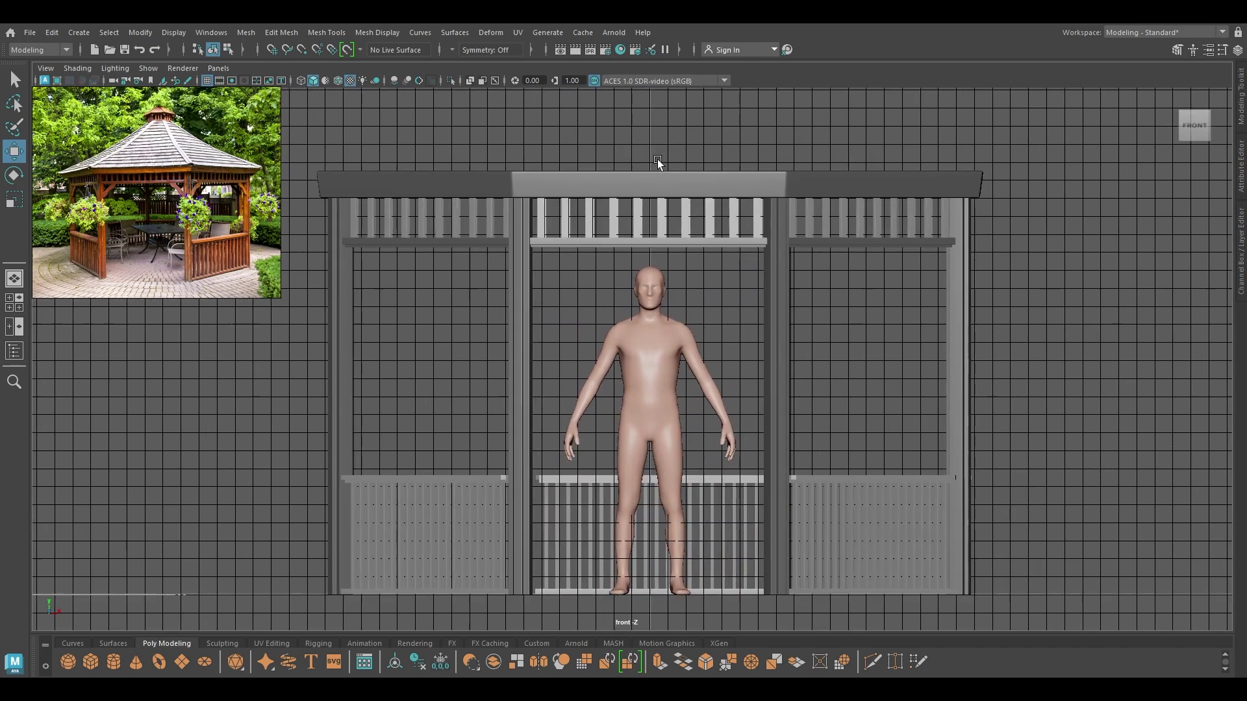
middle_click_drag(660, 165, 652, 293, "alt")
right_click_drag(652, 294, 595, 249, "alt")
middle_click_drag(595, 249, 598, 288, "alt")
right_click_drag(598, 289, 487, 171, "alt")
scroll(584, 313, "down", 2)
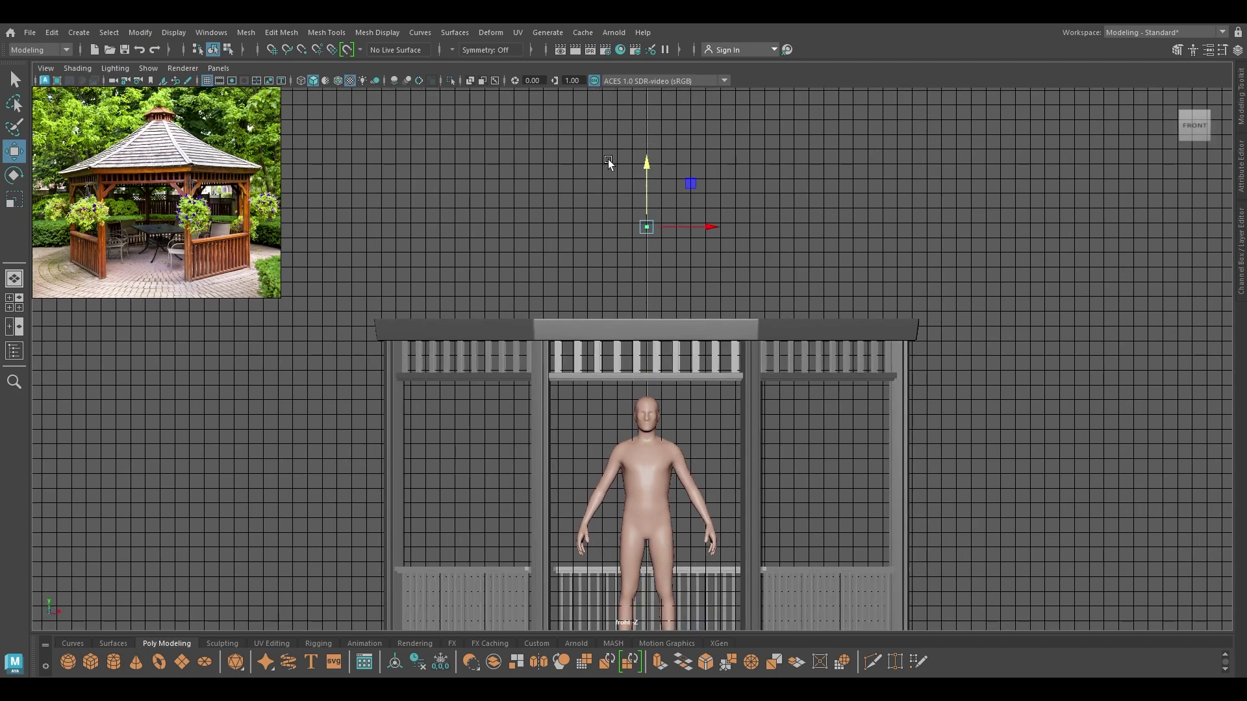
- Set the cylinder above the gazebo to 8 axis subdivisions and a radius of 220
key("t")
left_click(1015, 467)
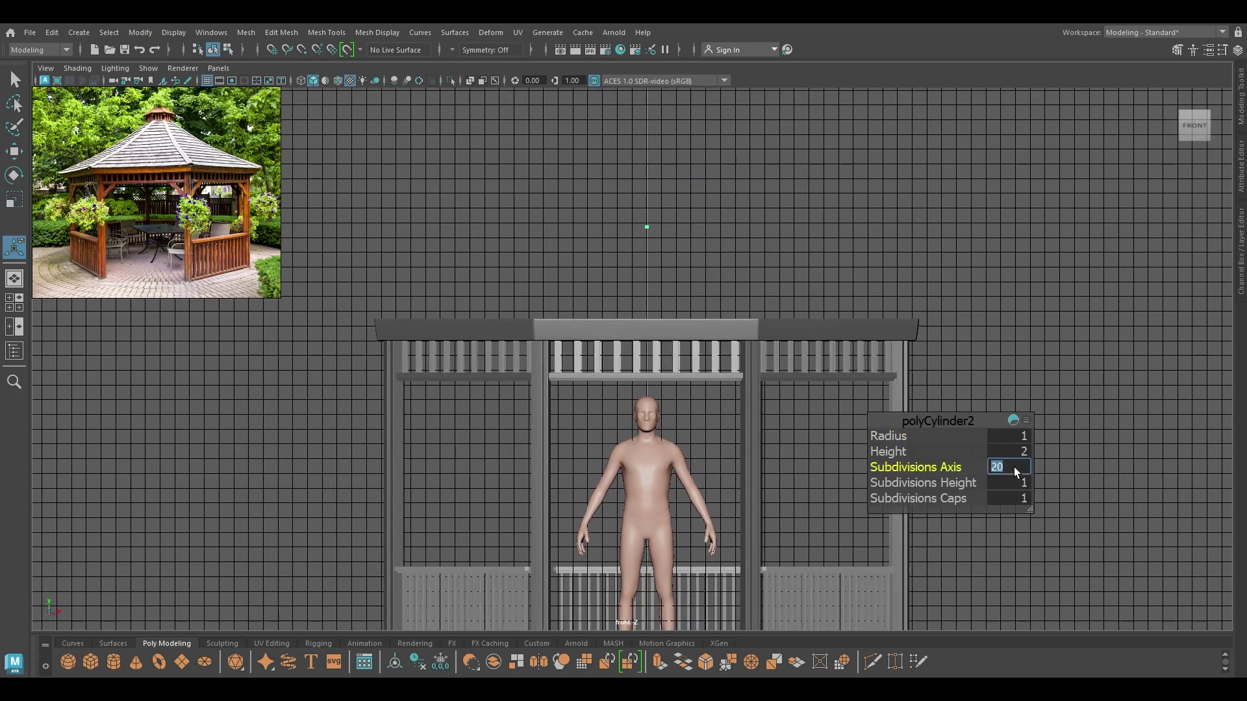
left_click_drag(907, 435, 1183, 455)
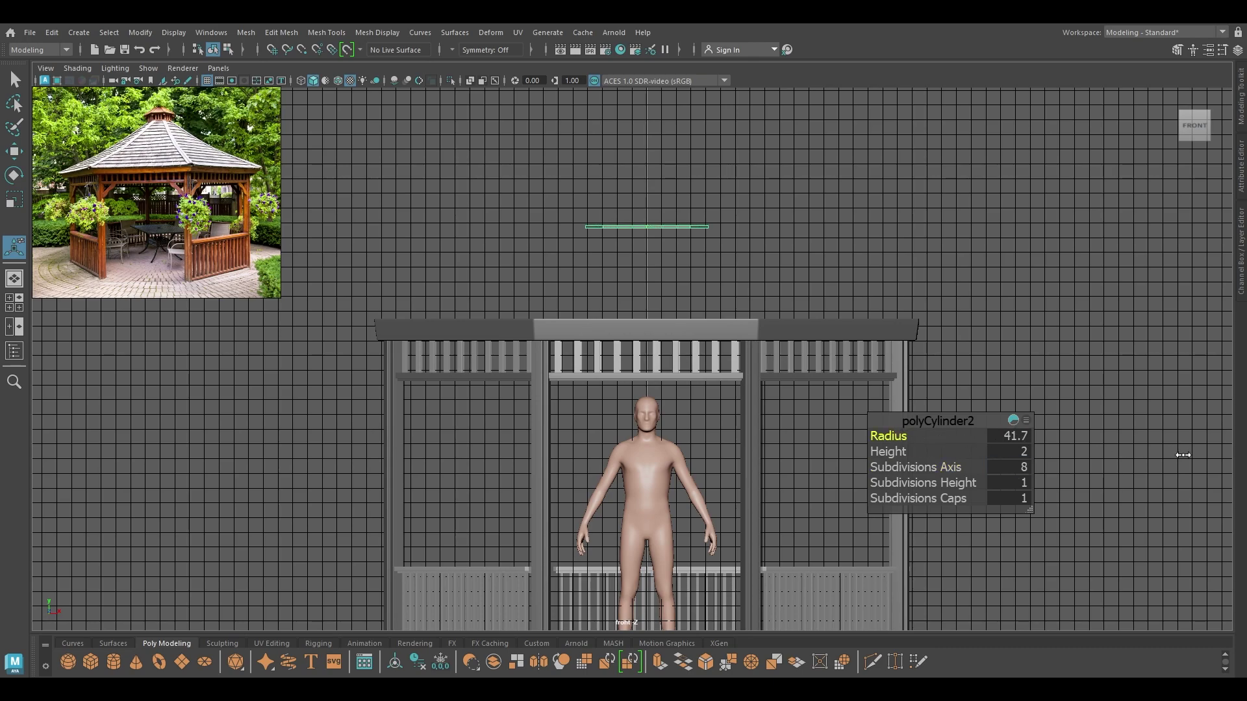
left_click(1015, 434)
type("220")
key("Return")
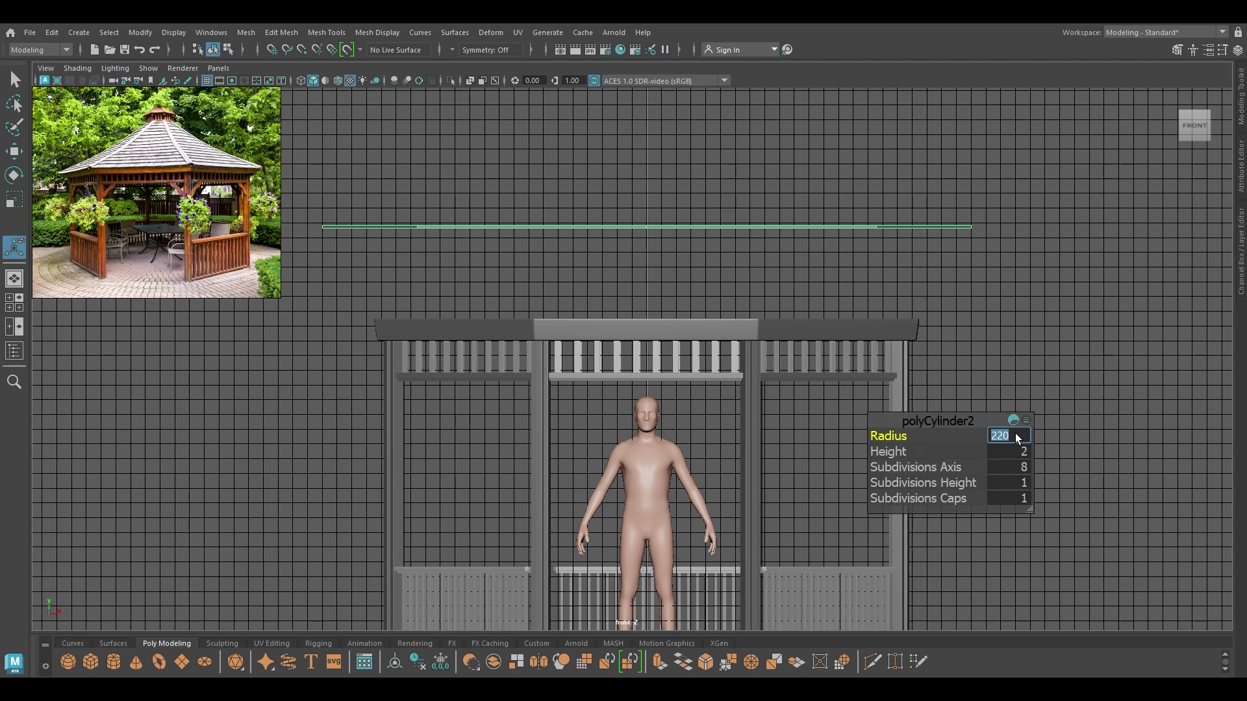
- Try cylinder heights of 15, 60 and 120 for the roof
left_click(1015, 454)
type("15")
key("Return")
type("60")
key("Return")
type("120")
key("Return")
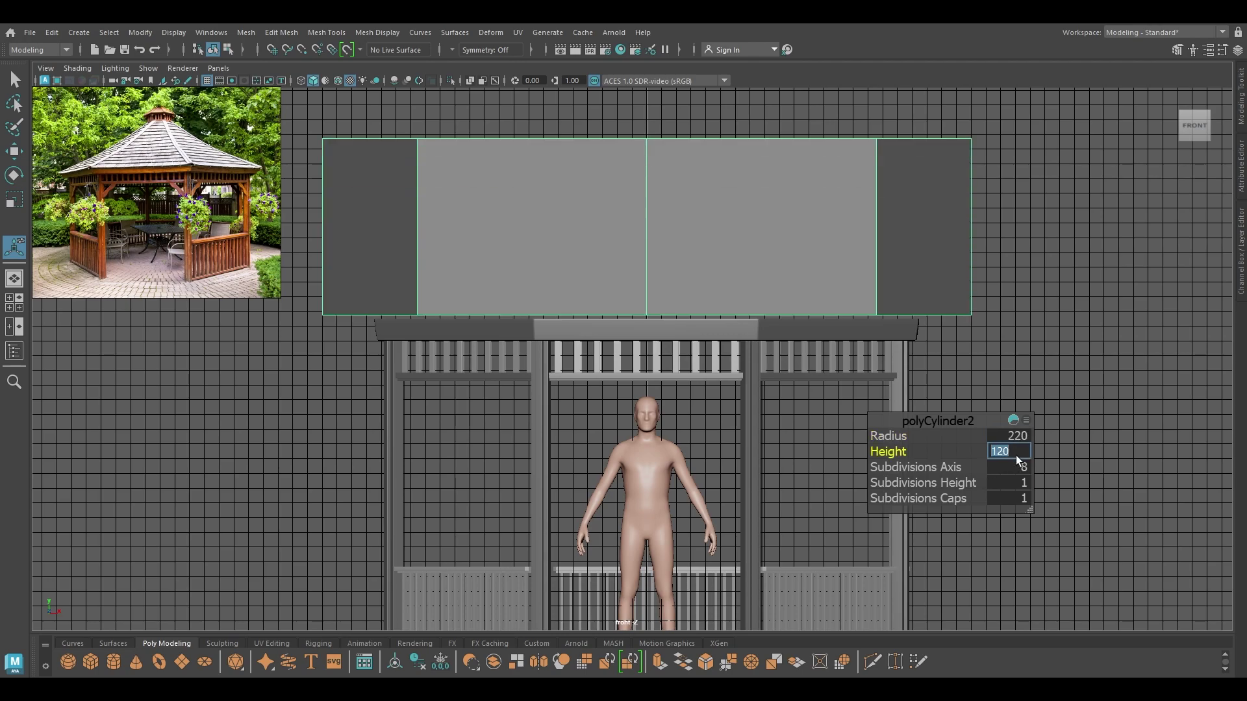
- Set the roof cylinder's height to 150
middle_click_drag(578, 447, 577, 551, "alt")
right_click_drag(578, 550, 535, 395, "alt")
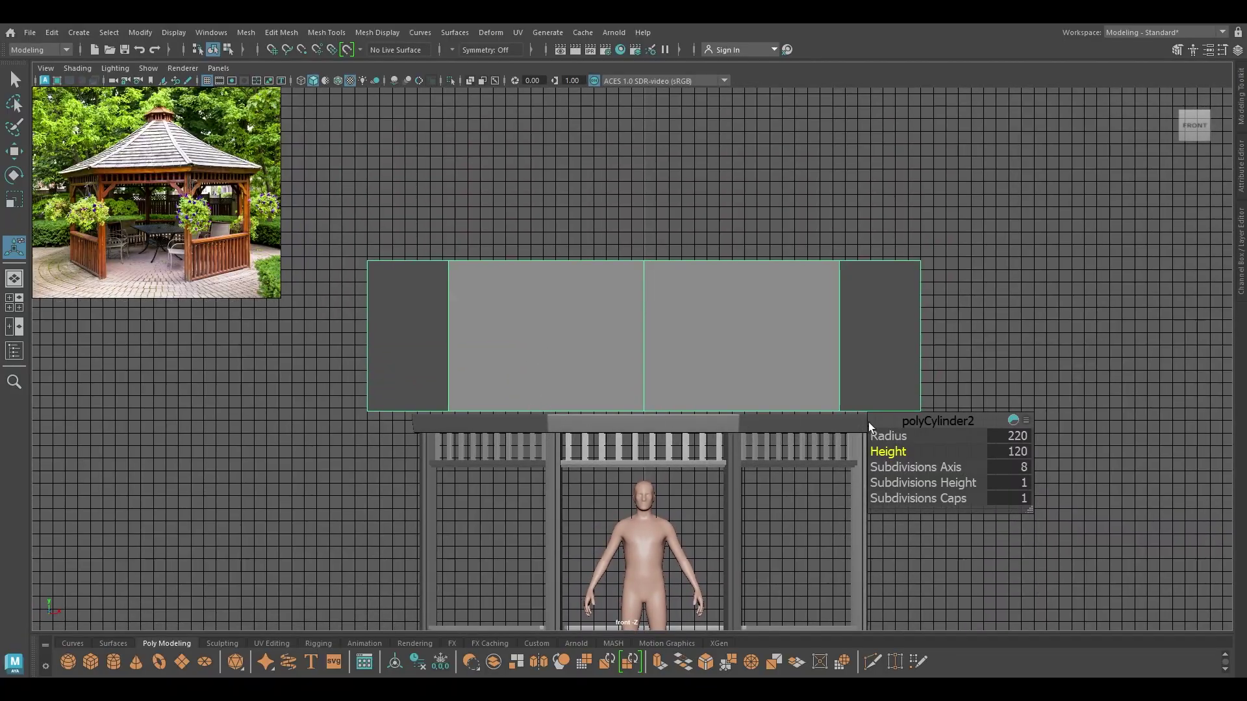
key("w")
key("space")
left_click_drag(793, 378, 790, 338)
left_click_drag(790, 338, 712, 300, "alt")
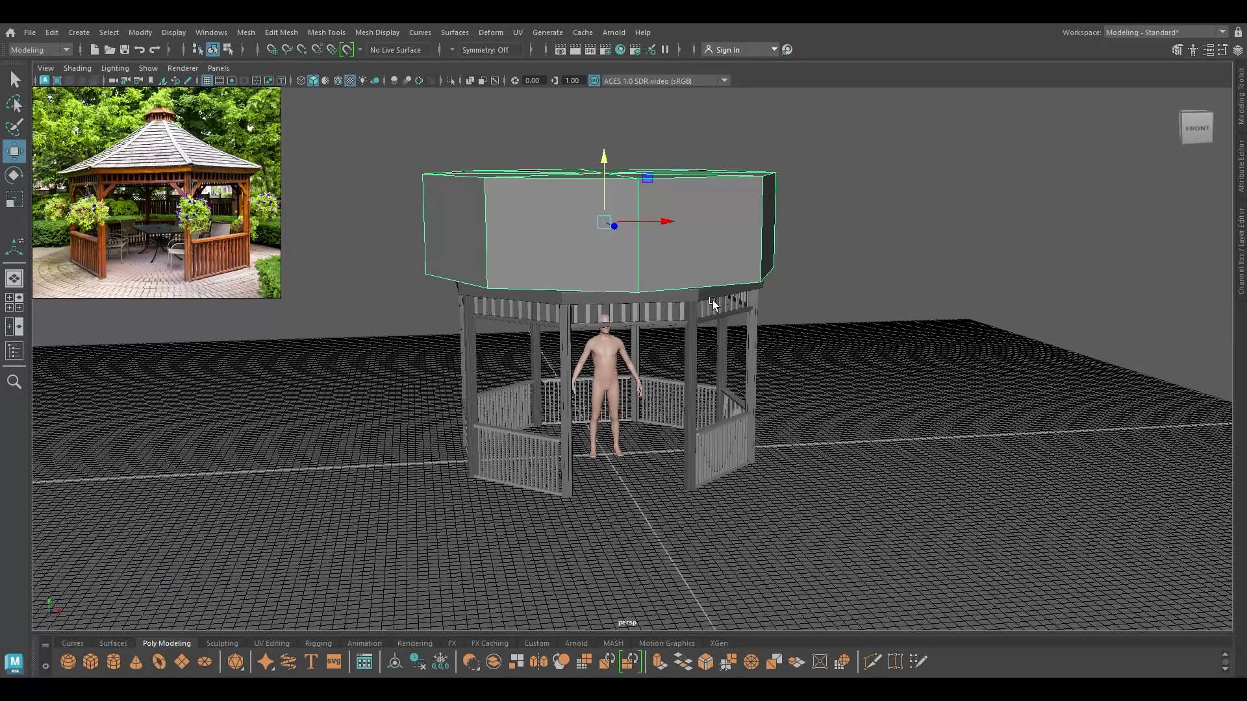
key("t")
type("15")
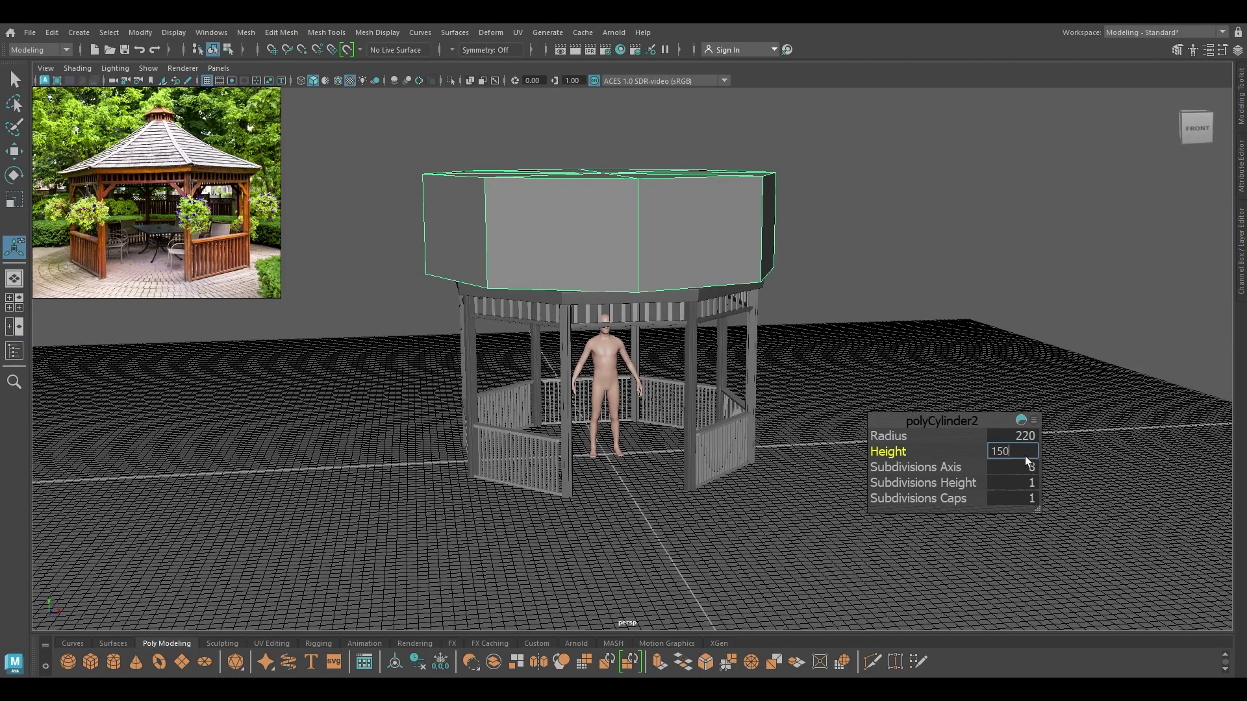
type("0")
key("Return")
- Delete the cap faces at the top and bottom of the roof cylinder
left_click_drag(669, 289, 659, 242, "alt")
key("w")
right_click_drag(874, 173, 878, 223)
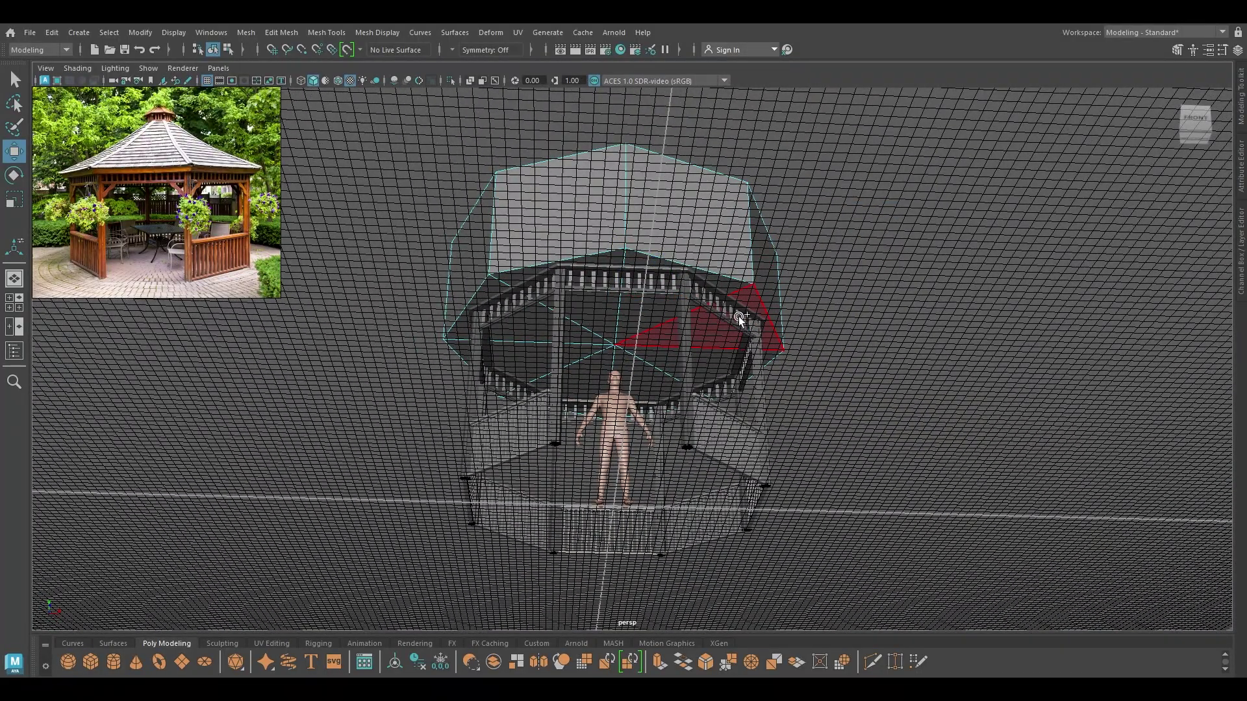
left_click(665, 336)
left_click_drag(849, 282, 756, 222, "alt")
right_click_drag(838, 191, 856, 324)
key("Delete")
- Scale the cylinder's top border edges inward in the front view to form a tapered roof with a small opening
right_click_drag(872, 224, 875, 151)
key("space")
left_click_drag(739, 275, 739, 300)
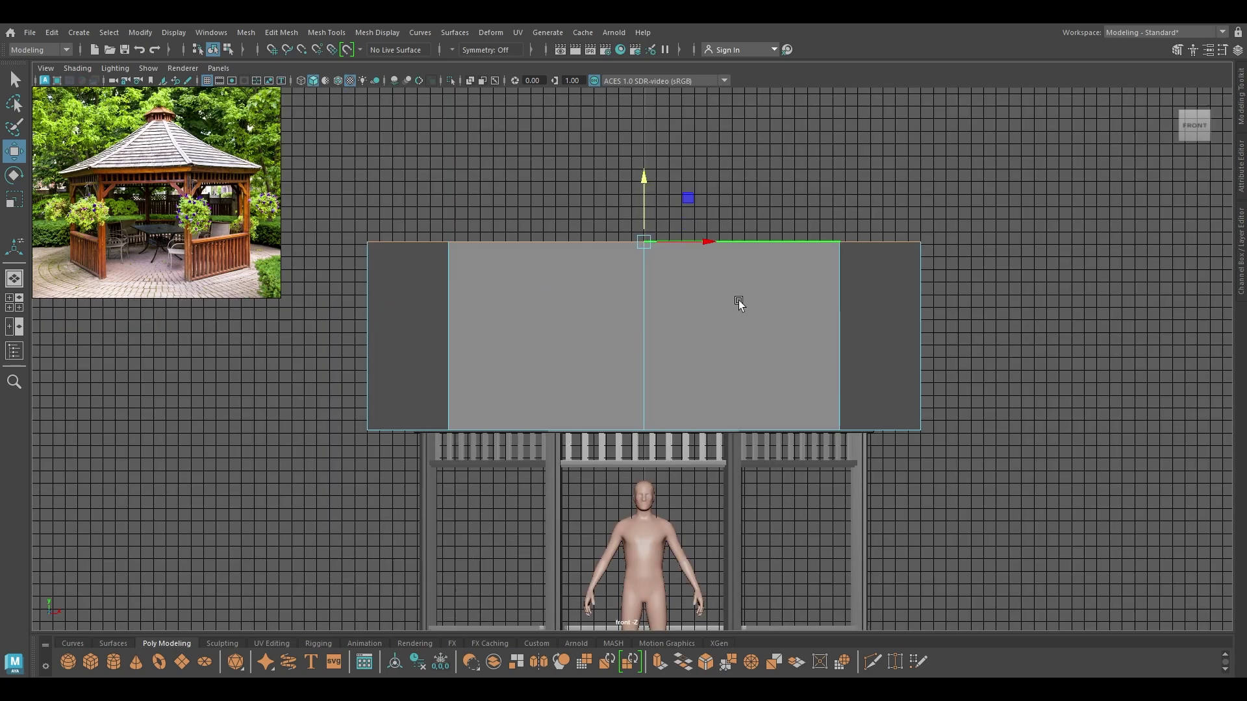
key("r")
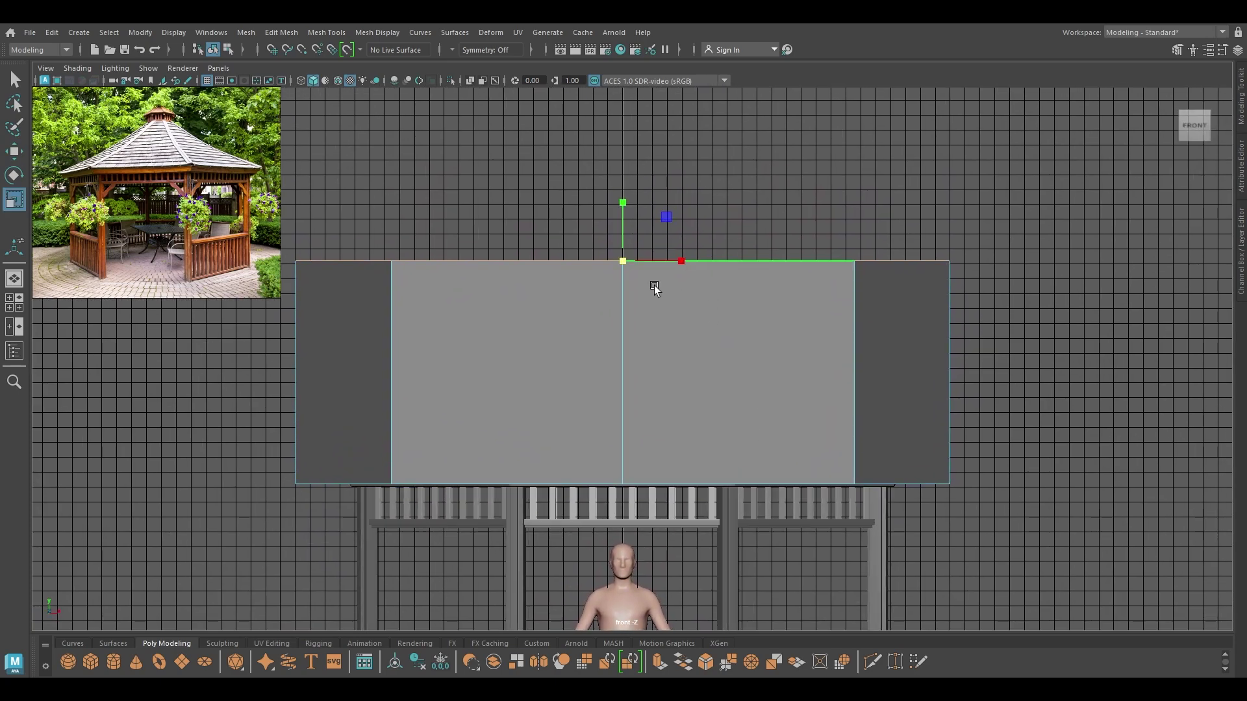
left_click_drag(623, 261, 240, 360)
- Rotate the roof object 22.5 degrees around Y to line its corners up with the gazebo's posts
key("w")
right_click_drag(498, 351, 612, 259)
left_click_drag(610, 311, 523, 295)
key("space")
right_click_drag(576, 364, 575, 311, "alt")
key("4")
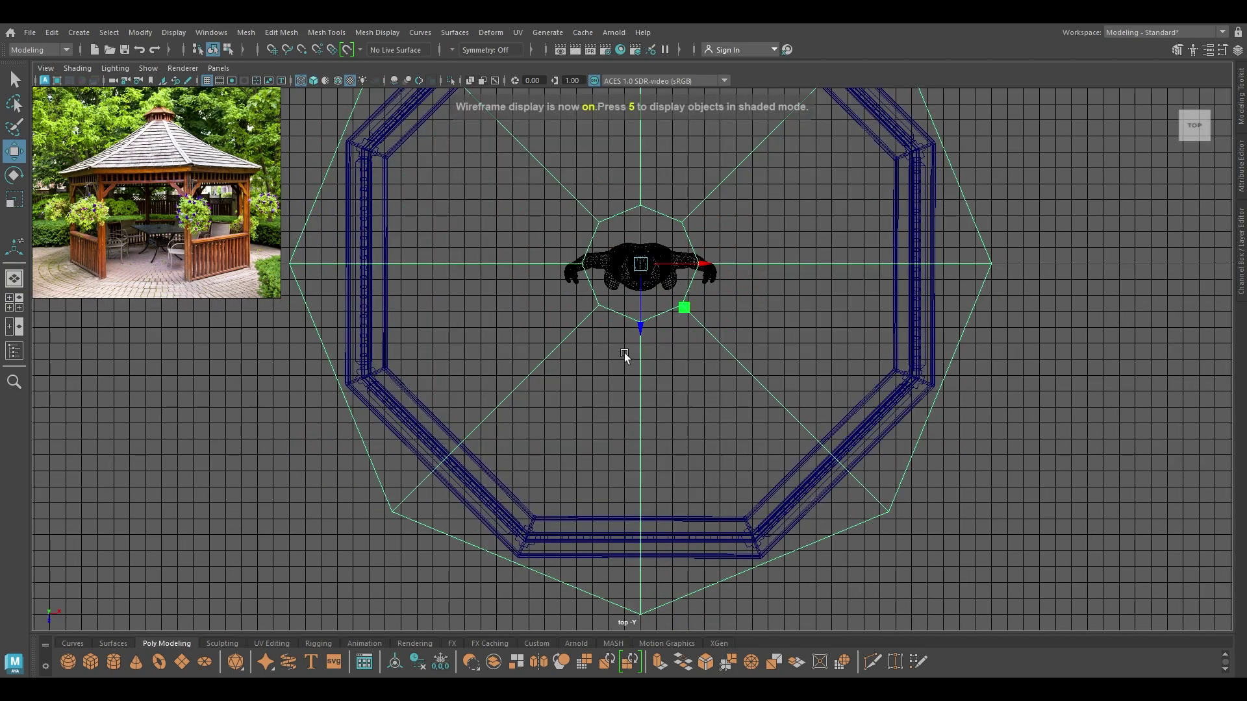
key("e")
left_click_drag(621, 330, 646, 329)
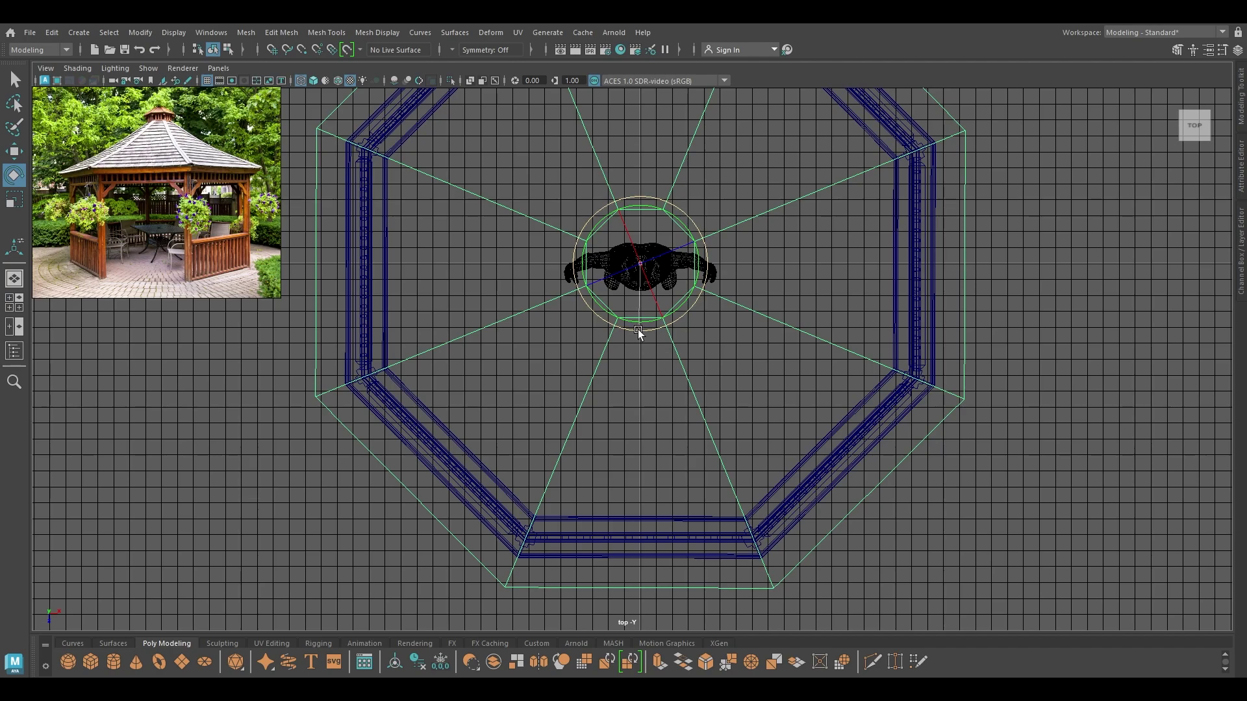
left_click_drag(638, 329, 638, 329)
left_click(1238, 49)
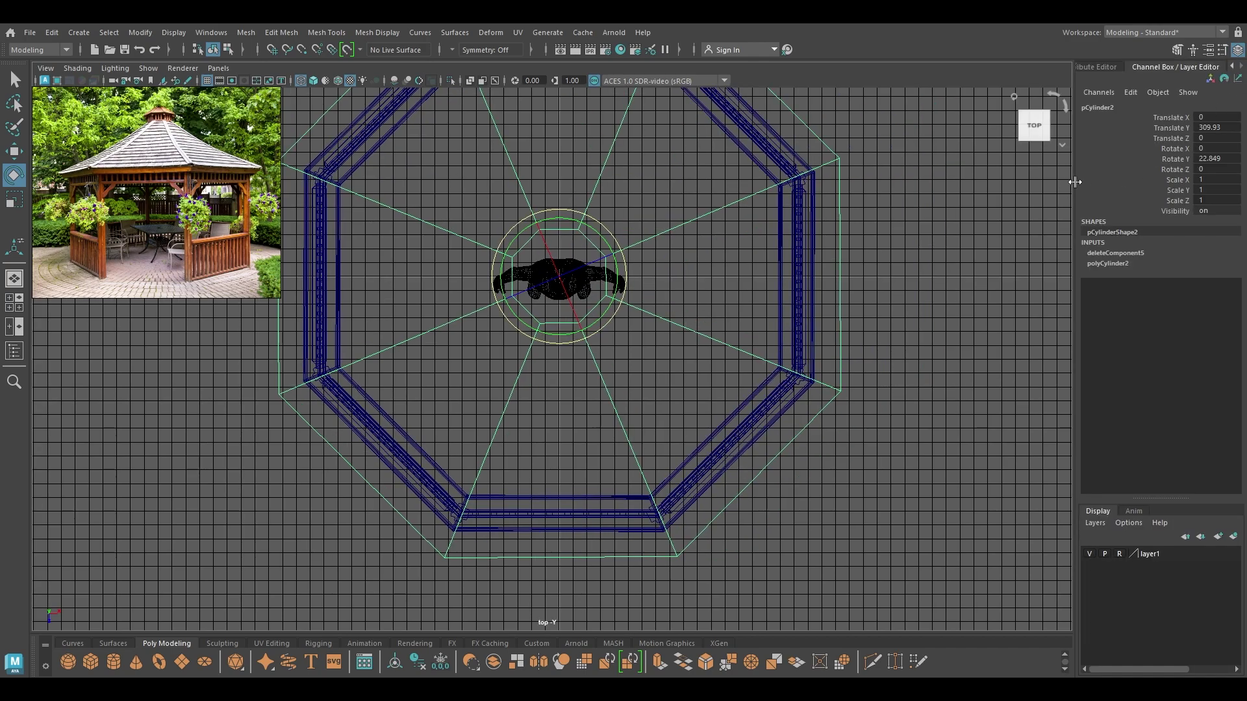
double_click(1233, 158)
type("22.5")
key("Return")
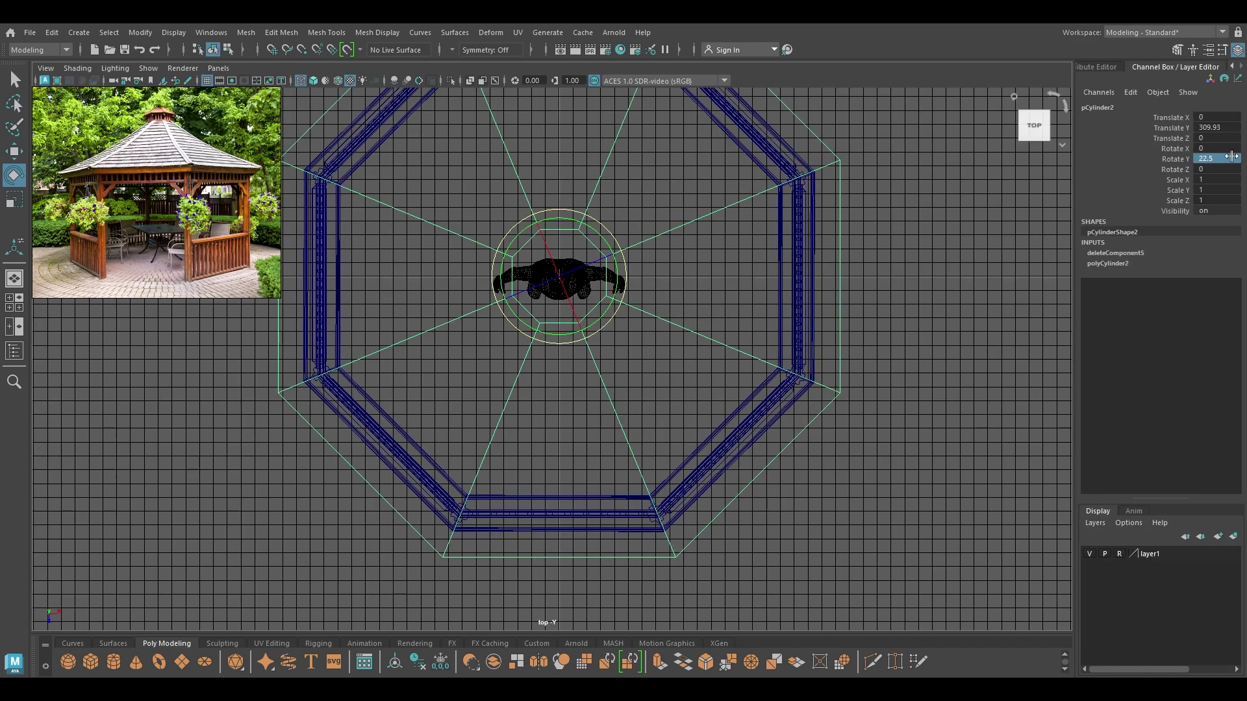
- Extrude all the roof faces with a thickness of -4.5
double_click(1158, 66)
key("w")
key("space")
left_click(988, 233)
left_click_drag(987, 233, 987, 197)
mouse_move(987, 198)
left_mouse_down("alt")
mouse_move(976, 216)
mouse_move(860, 219)
left_mouse_up("alt")
key("6")
scroll(860, 221, "up", 3)
left_click_drag(844, 364, 773, 299, "alt")
left_click(684, 227)
left_click_drag(684, 227, 659, 285, "alt")
scroll(642, 238, "up", 1)
left_click_drag(642, 239, 671, 332, "alt")
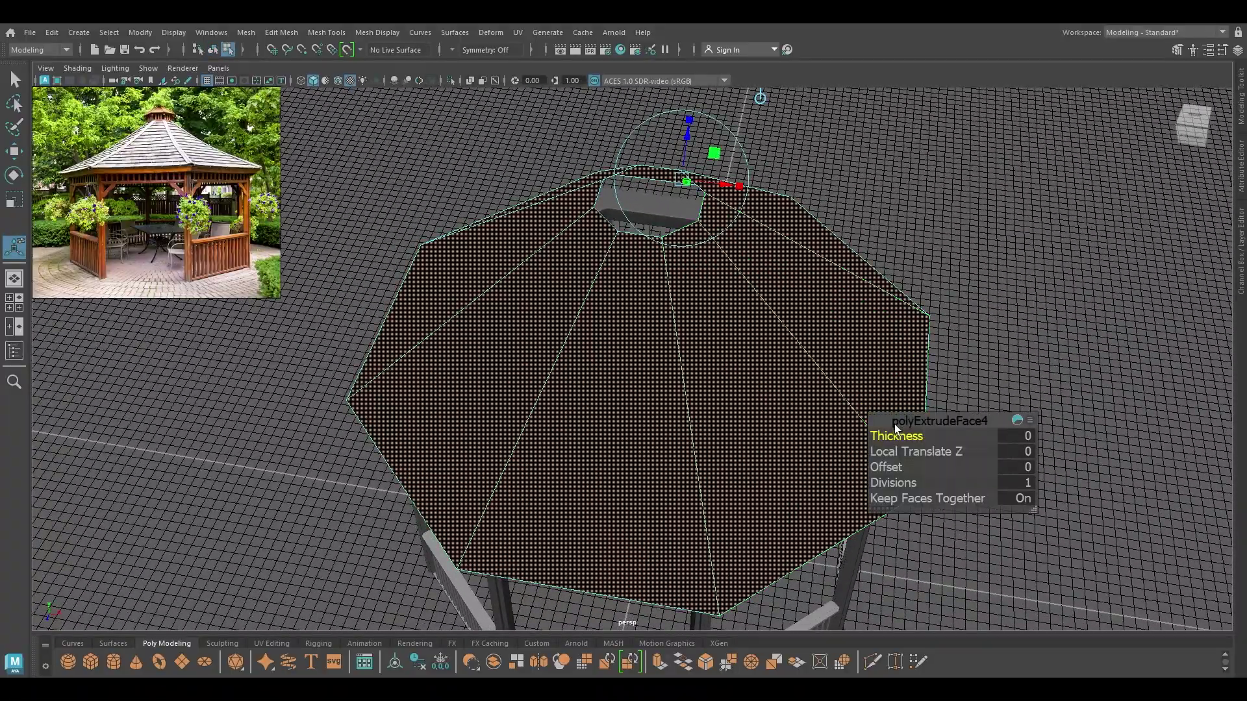
left_click_drag(895, 423, 865, 443)
key("space")
left_click_drag(771, 372, 750, 356)
scroll(751, 384, "up", 1)
middle_click_drag(753, 419, 758, 283, "alt")
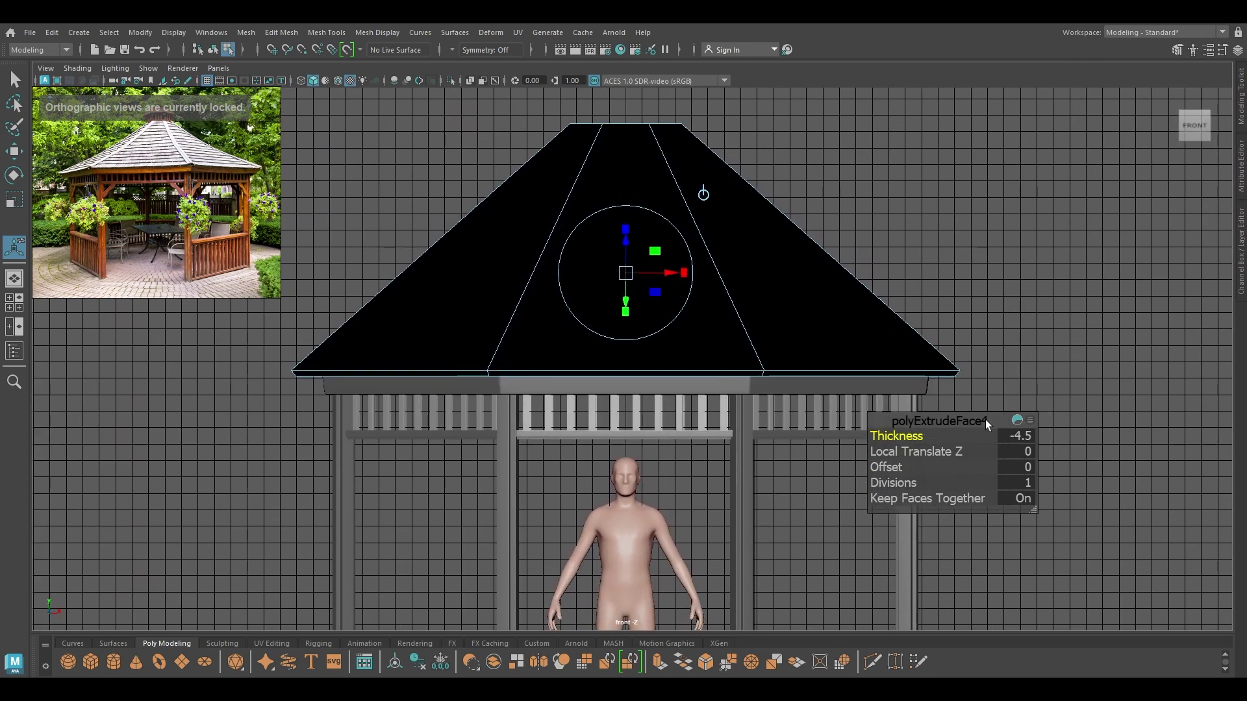
- Reverse the normals of the whole roof mesh
key("w")
key("F8")
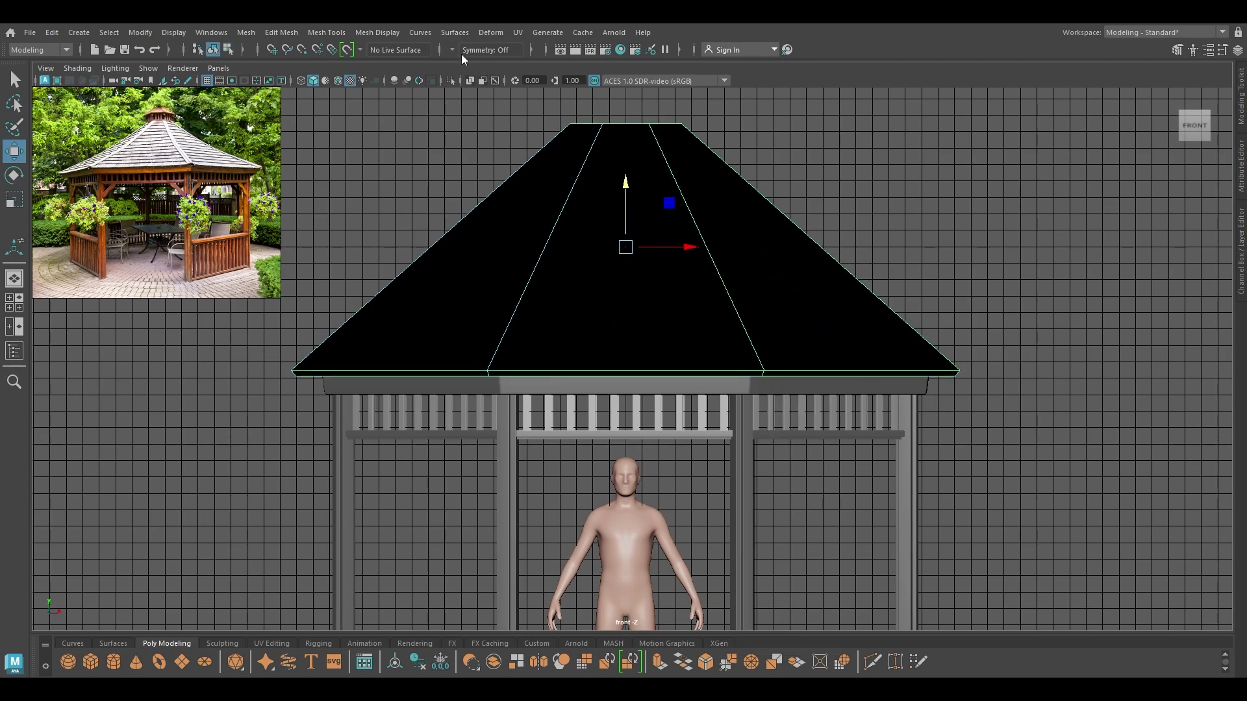
left_click(391, 33)
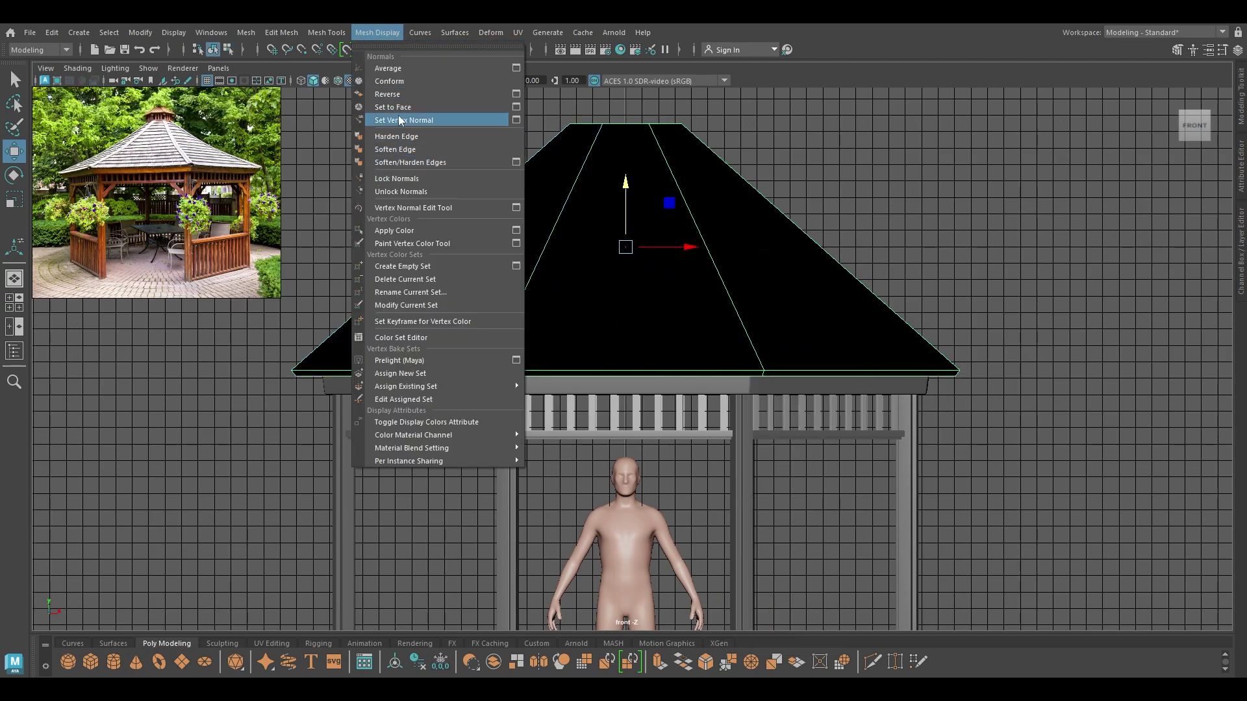
left_click(394, 95)
- Move the roof vertically in the front view so its eaves overlap the gazebo's top beam
key("space")
left_click_drag(722, 258, 608, 349)
key("space")
right_click_drag(608, 348, 641, 432, "alt")
key("4")
scroll(611, 293, "up", 5)
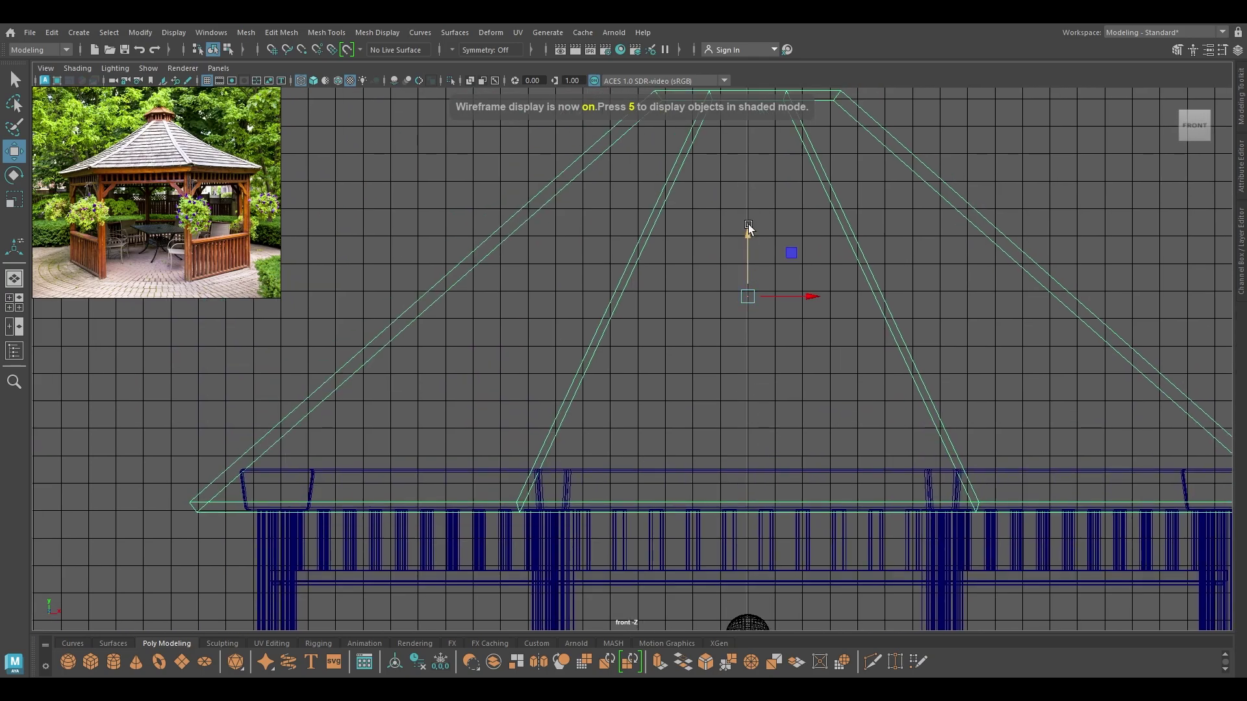
left_click_drag(748, 224, 738, 156)
key("space")
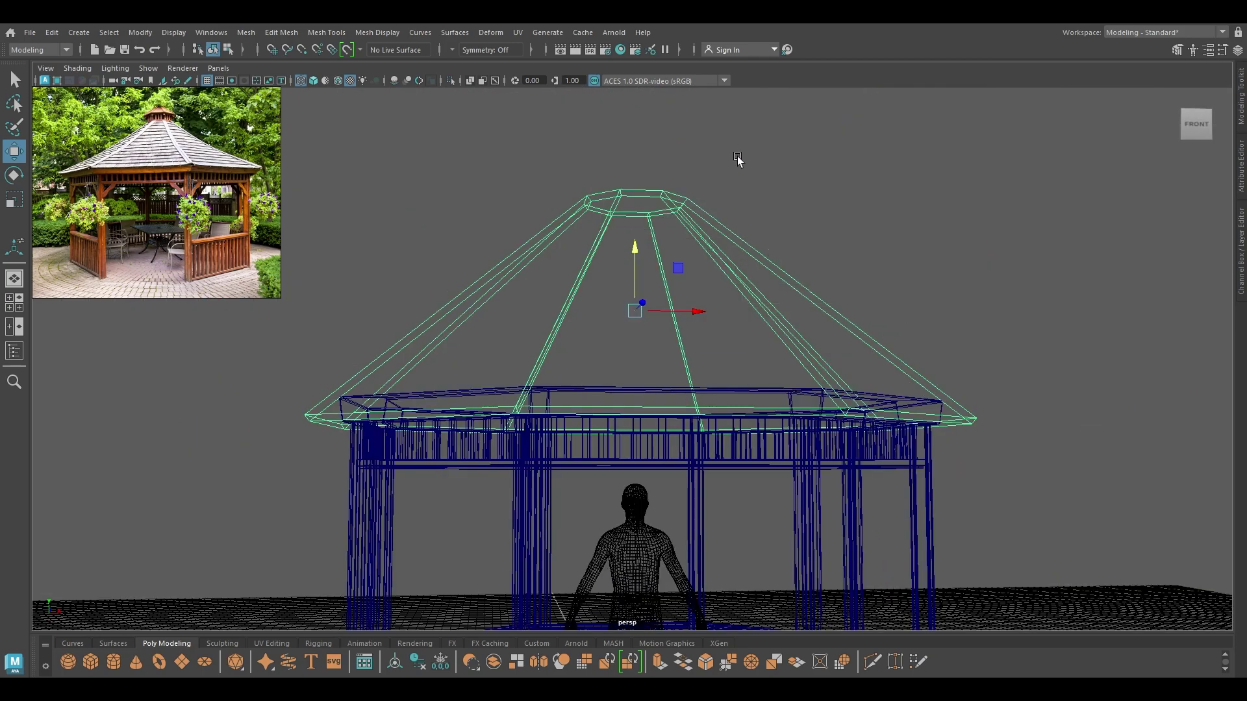
- Select an edge loop around the roof's top opening and scale it vertically to flatten it
key("6")
mouse_move(752, 308)
left_mouse_down("alt")
mouse_move(771, 254)
mouse_move(786, 263)
mouse_move(744, 262)
left_mouse_up("alt")
middle_click_drag(757, 240, 757, 241)
left_click_drag(758, 241, 909, 264, "alt")
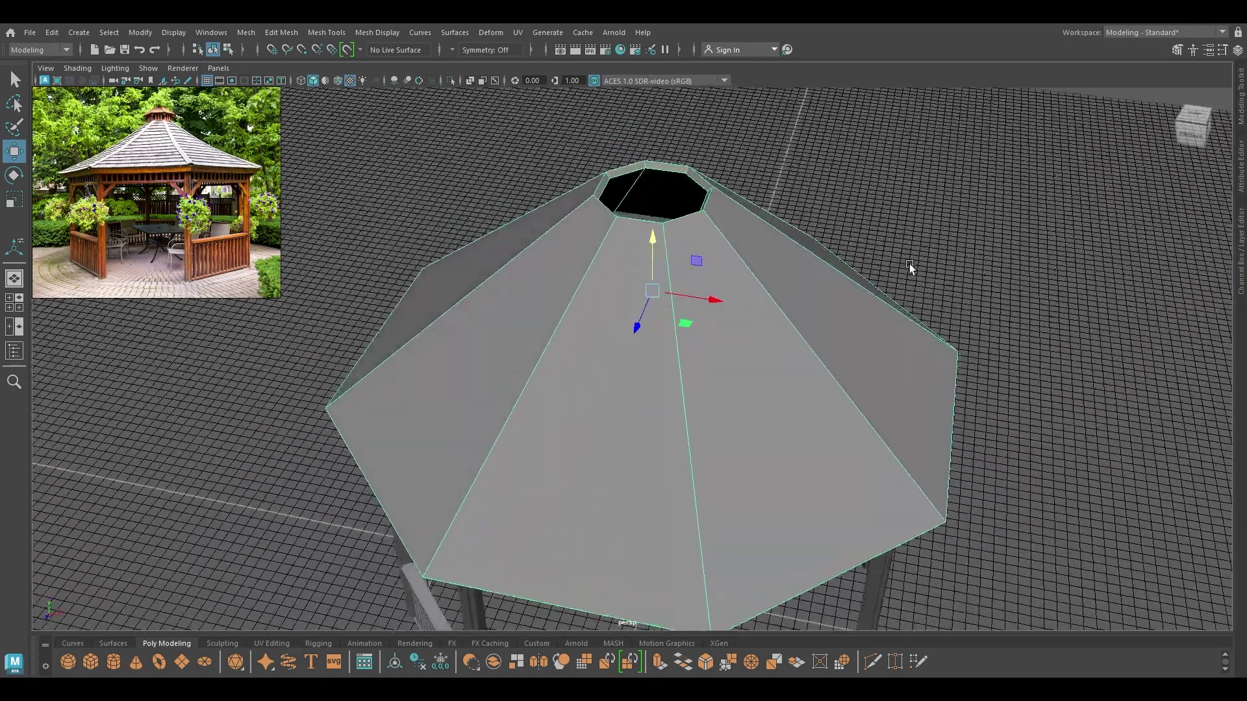
middle_click_drag(838, 164, 844, 239, "alt")
left_click(723, 157)
right_click(721, 157)
left_click(721, 193)
left_click(696, 239)
right_click(775, 166)
left_click(774, 207)
right_click(807, 169)
left_click(807, 216)
double_click(653, 247)
key("r")
left_click_drag(666, 232, 643, 372)
- Select the edge loop on the rim of the top opening and scale it inward
key("w")
mouse_move(662, 293)
left_mouse_down("alt")
mouse_move(688, 273)
mouse_move(668, 278)
left_mouse_up("alt")
key("r")
right_click_drag(652, 177, 649, 124)
double_click(616, 271)
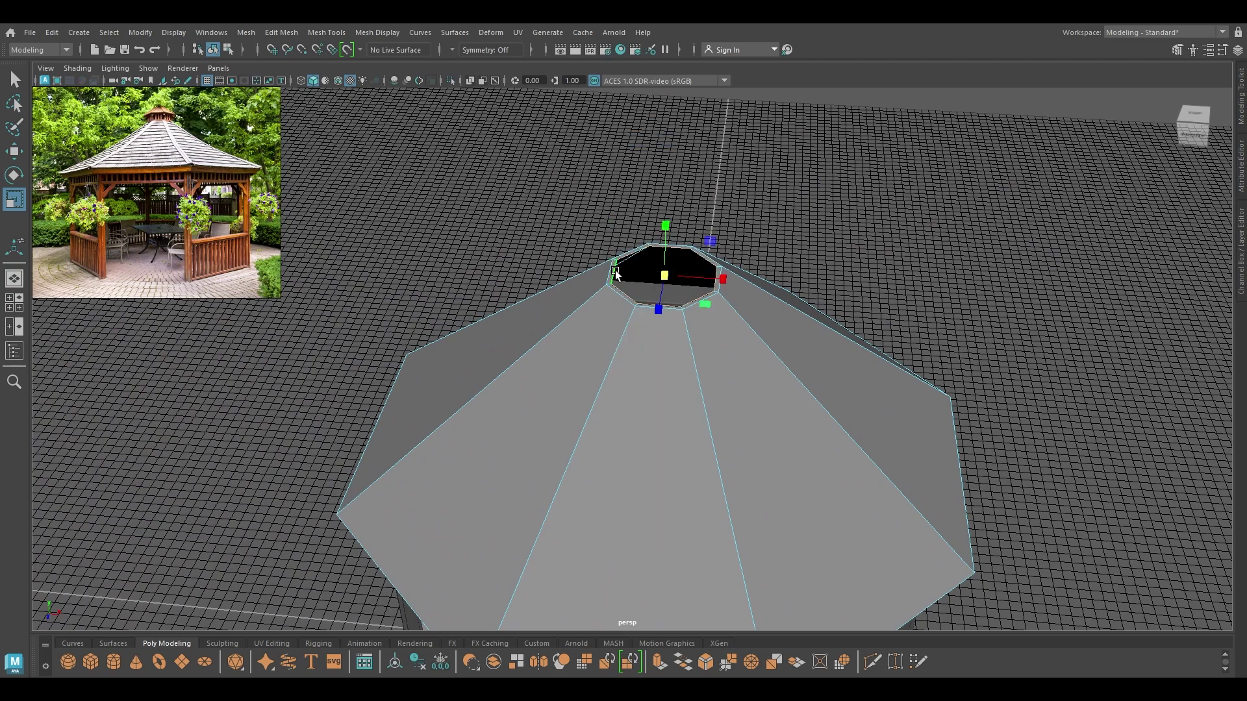
left_click_drag(662, 284, 595, 308)
- Split the roof's sloping edge ring to add a horizontal edge loop around the roof
key("w")
right_click_drag(595, 306, 591, 268)
left_click(618, 328)
left_click_drag(618, 328, 637, 274, "alt")
right_click_drag(637, 268, 604, 346, "ctrl")
left_click_drag(626, 369, 626, 338, "alt")
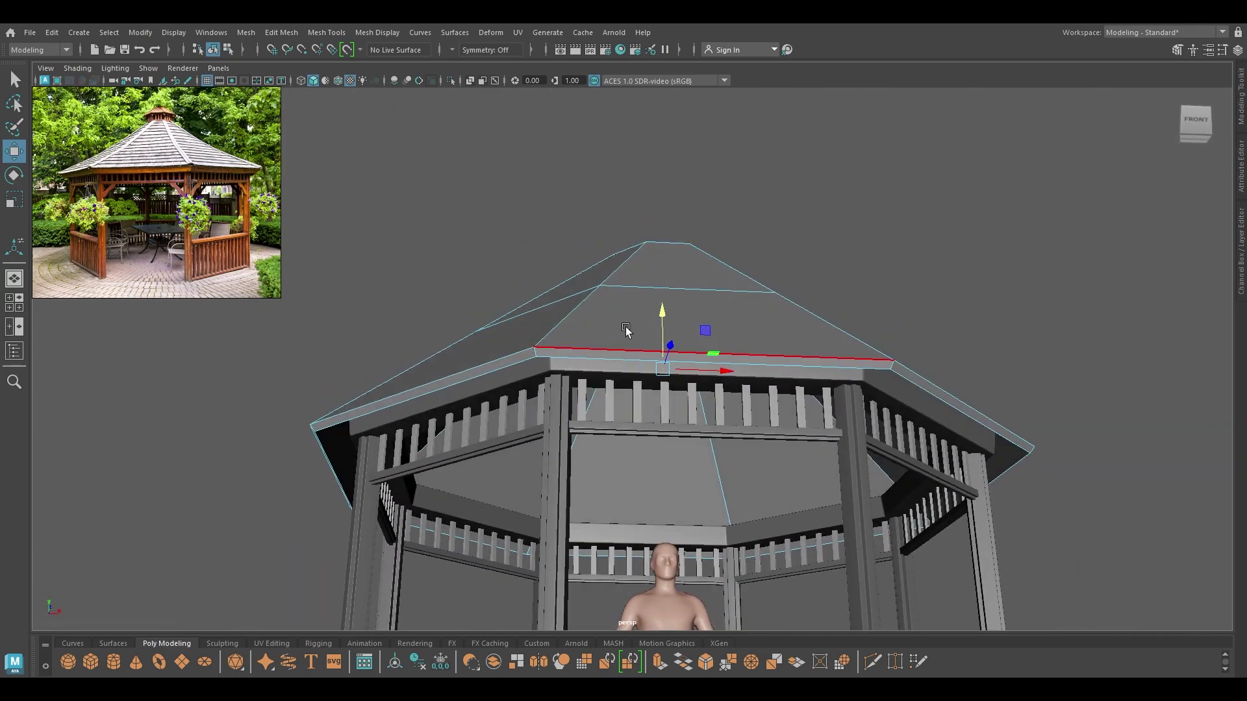
- Bevel the roof's horizontal edge loop with 4 segments and a fraction of 0.8
left_click_drag(619, 294, 650, 394, "alt")
left_click(570, 229)
key("g")
key("ctrl+b")
left_click_drag(871, 436, 909, 457)
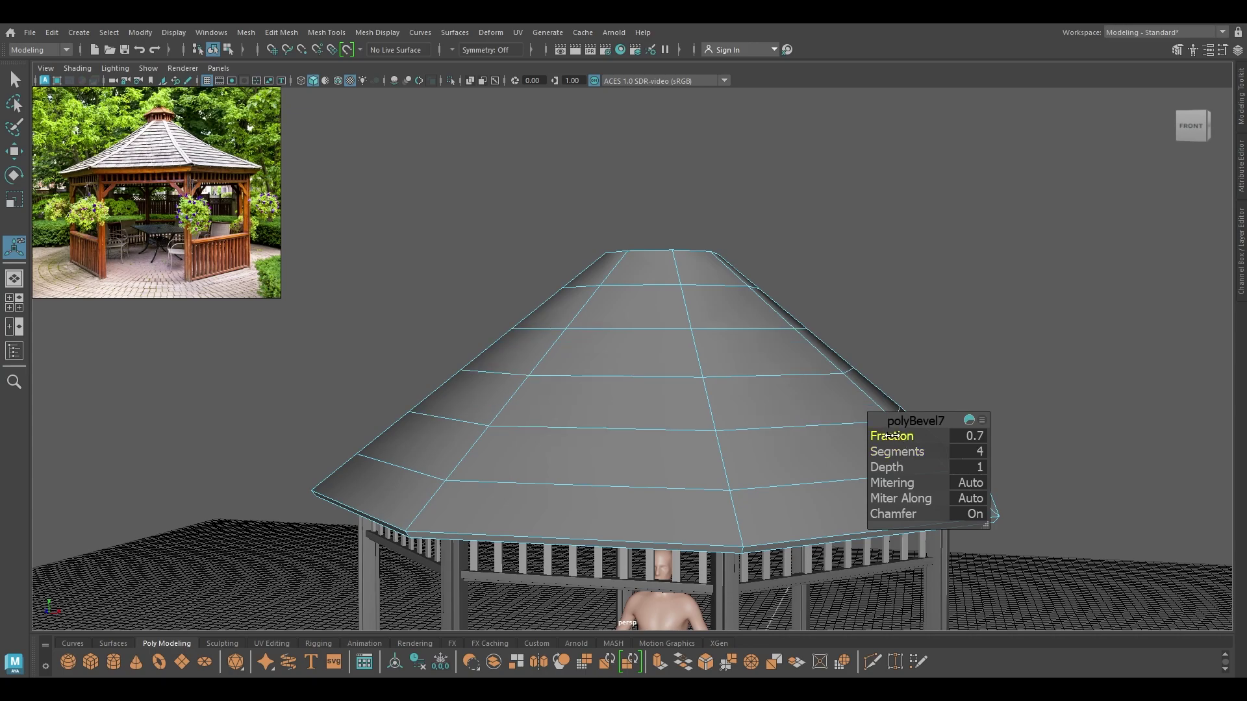
left_click_drag(890, 437, 892, 437)
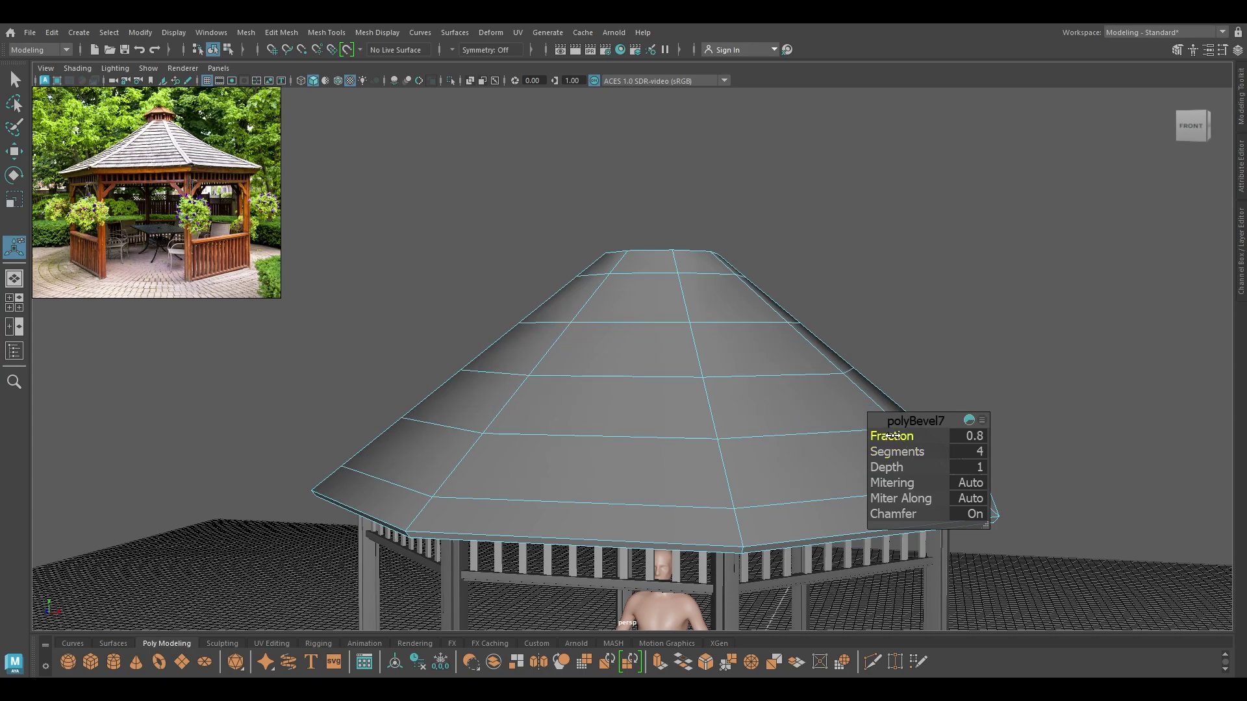
- Return the roof to object selection and turn on wireframe-on-shaded display
key("w")
key("space")
left_click_drag(758, 323, 758, 348)
right_click_drag(739, 318, 679, 243, "alt")
middle_click_drag(678, 244, 579, 224, "alt")
right_click_drag(579, 224, 618, 147, "alt")
key("r")
right_click_drag(709, 303, 738, 273)
key("w")
key("space")
left_click_drag(736, 264, 735, 241)
left_click_drag(734, 242, 373, 143, "alt")
left_click(337, 81)
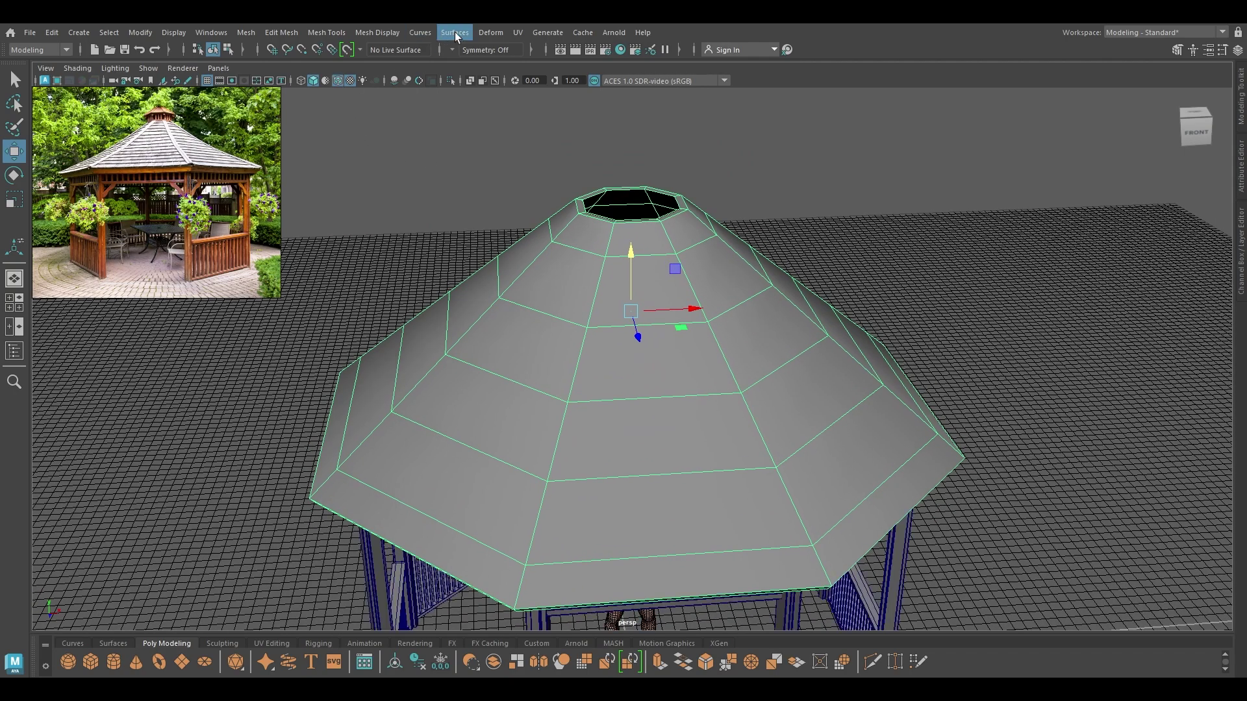
- Create a lattice deformer around the roof
left_click(496, 32)
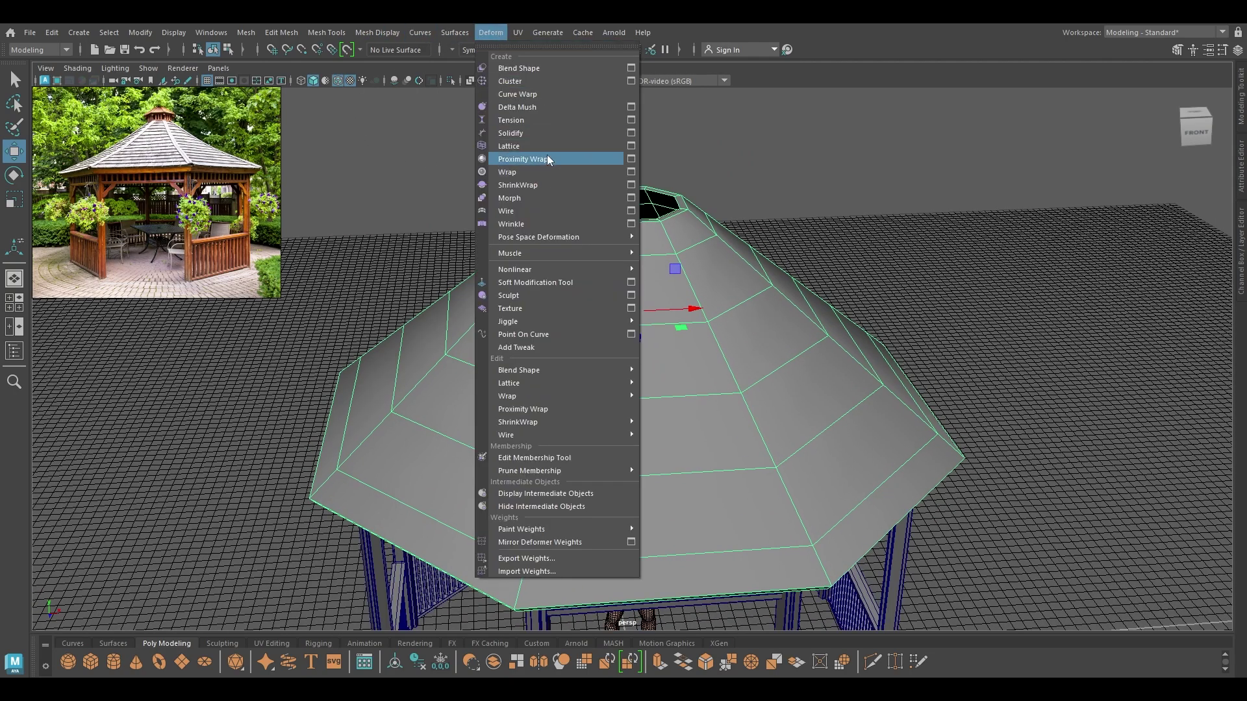
left_click(523, 148)
key("space")
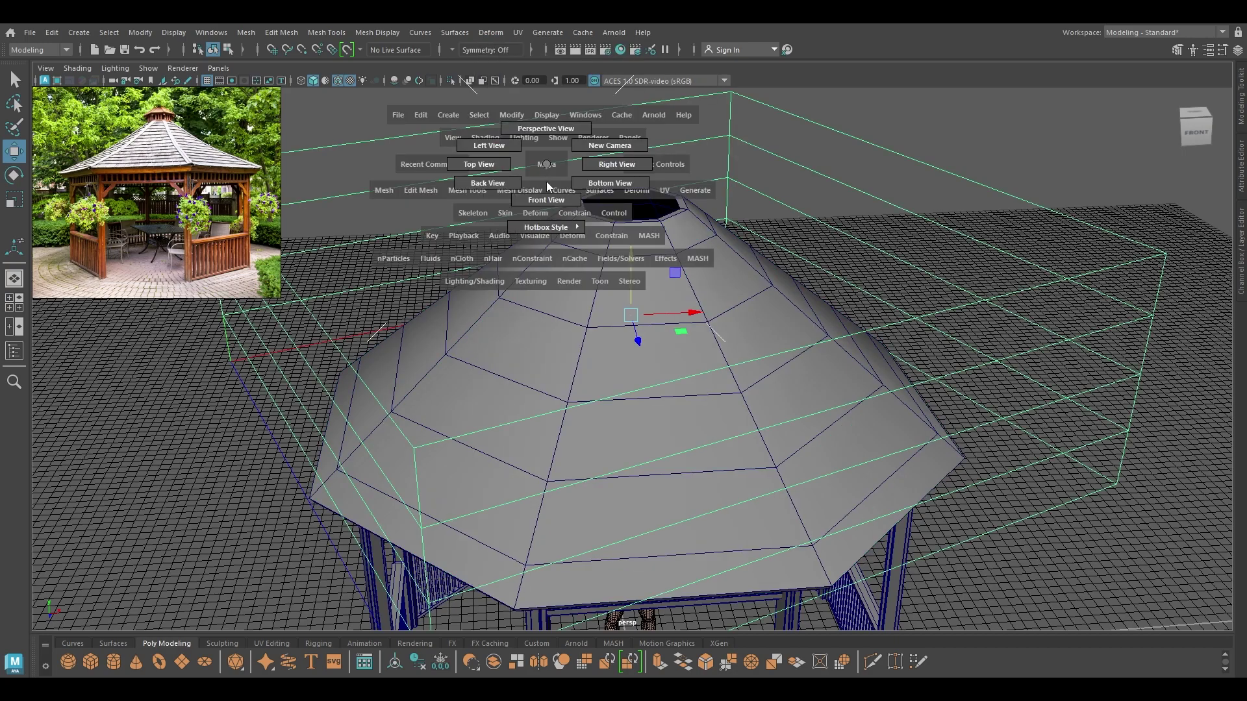
- In the front view, pull the middle rows of the lattice points inward to curve the roof's profile
left_click_drag(547, 174, 579, 232)
scroll(584, 169, "down", 4)
middle_click_drag(630, 255, 640, 258, "alt")
scroll(650, 221, "down", 1)
middle_click_drag(582, 125, 651, 117, "alt")
right_click_drag(650, 157, 641, 112)
left_click_drag(311, 248, 1159, 389)
left_click_drag(741, 322, 580, 367)
key("w")
- Scale the upper lattice point rows inward and adjust the lattice rows' height to refine the roof's curve
left_click_drag(1130, 192, 235, 276)
key("r")
left_click_drag(719, 224, 607, 255)
key("w")
left_click_drag(719, 160, 719, 179)
left_click_drag(1062, 165, 288, 386)
left_click_drag(706, 236, 717, 245)
- Return to object selection in the perspective view and delete the roof's construction history to bake the lattice deformation
right_click_drag(717, 245, 875, 238)
left_click_drag(738, 250, 711, 159)
key("space")
scroll(711, 159, "down", 4)
key("6")
left_click_drag(655, 345, 621, 386, "alt")
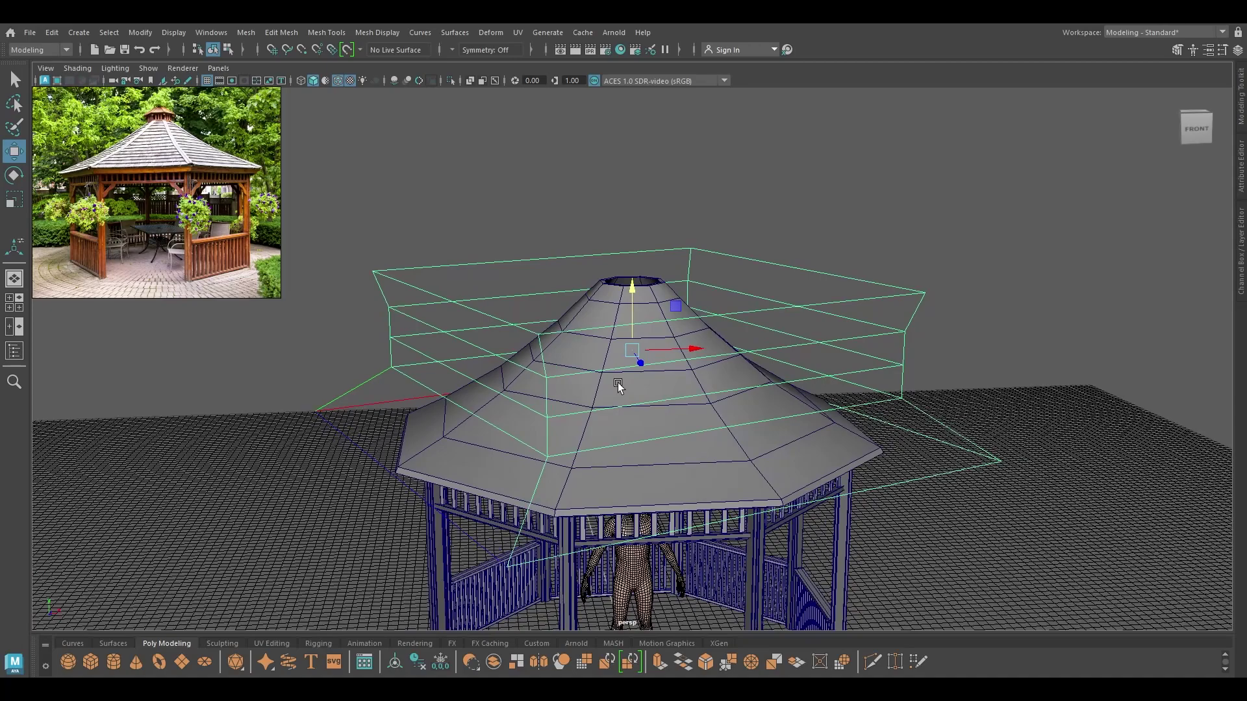
left_click(79, 32)
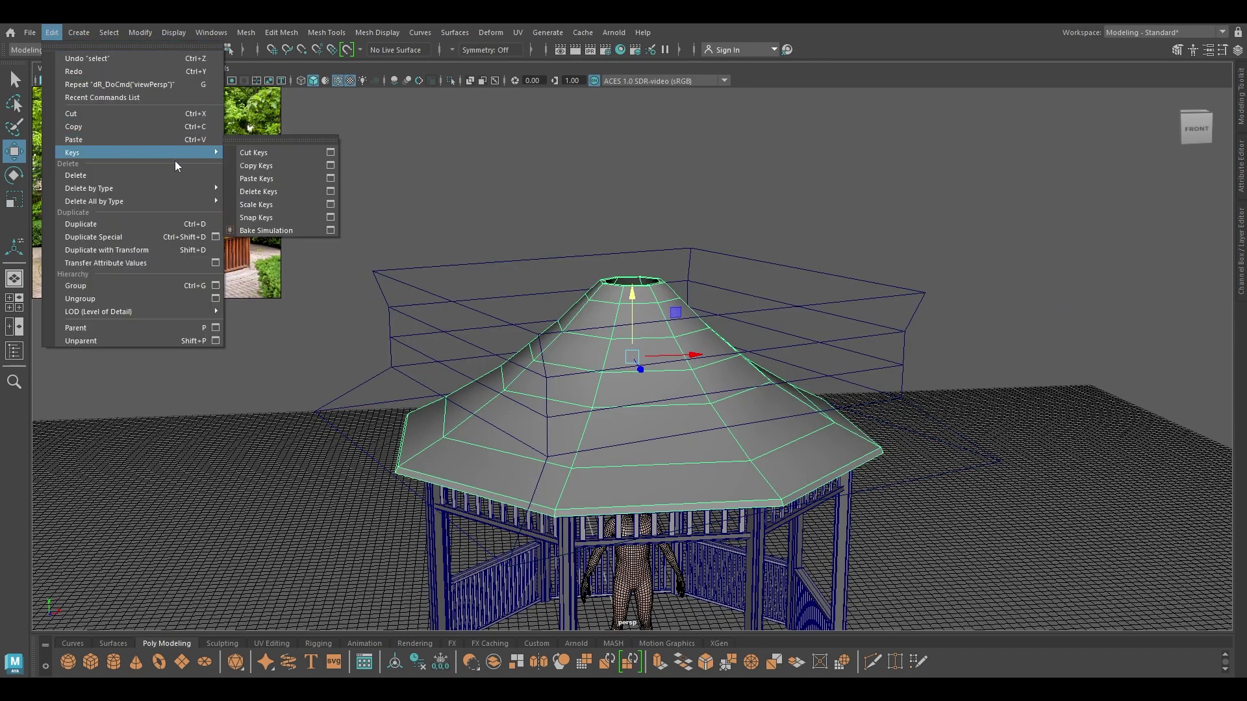
left_click(263, 190)
- Delete the roof's inner, lower rim and top-opening rim faces, leaving only the single outer shell
left_click_drag(265, 202, 518, 165, "alt")
right_click(518, 165)
left_click(518, 200)
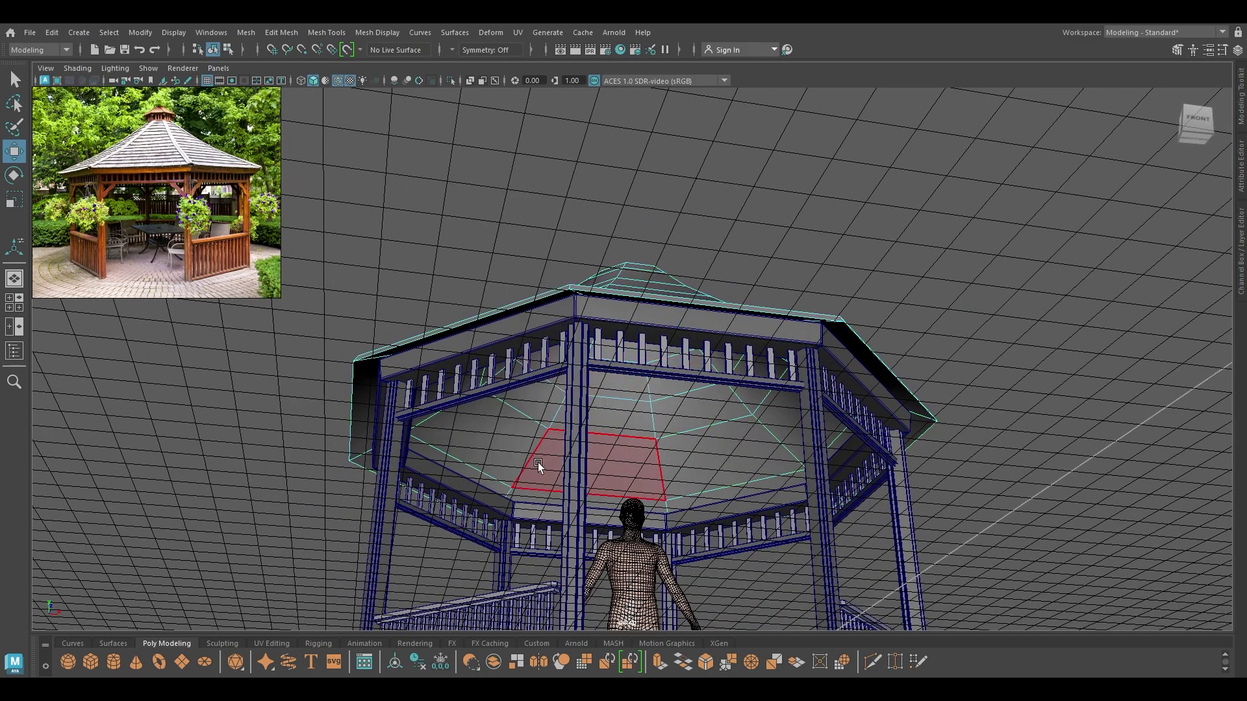
left_click(373, 462)
double_click(357, 439, "shift")
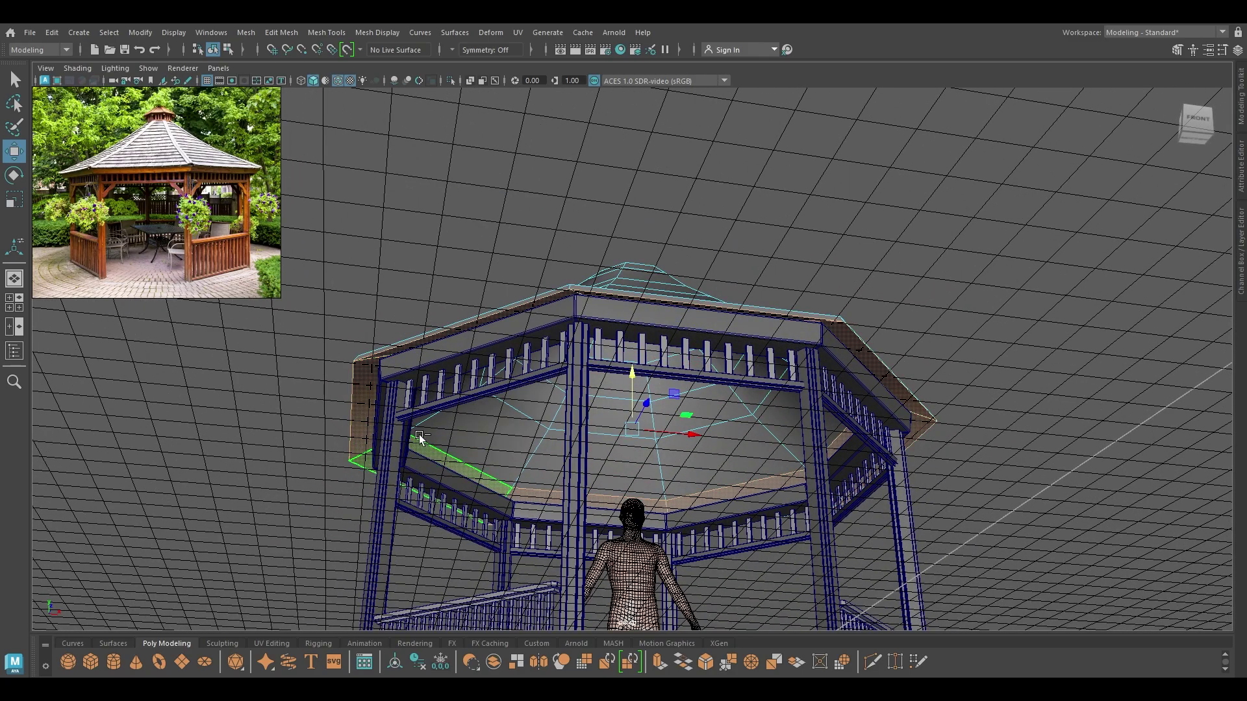
left_click(436, 429, "shift")
double_click(556, 468, "shift")
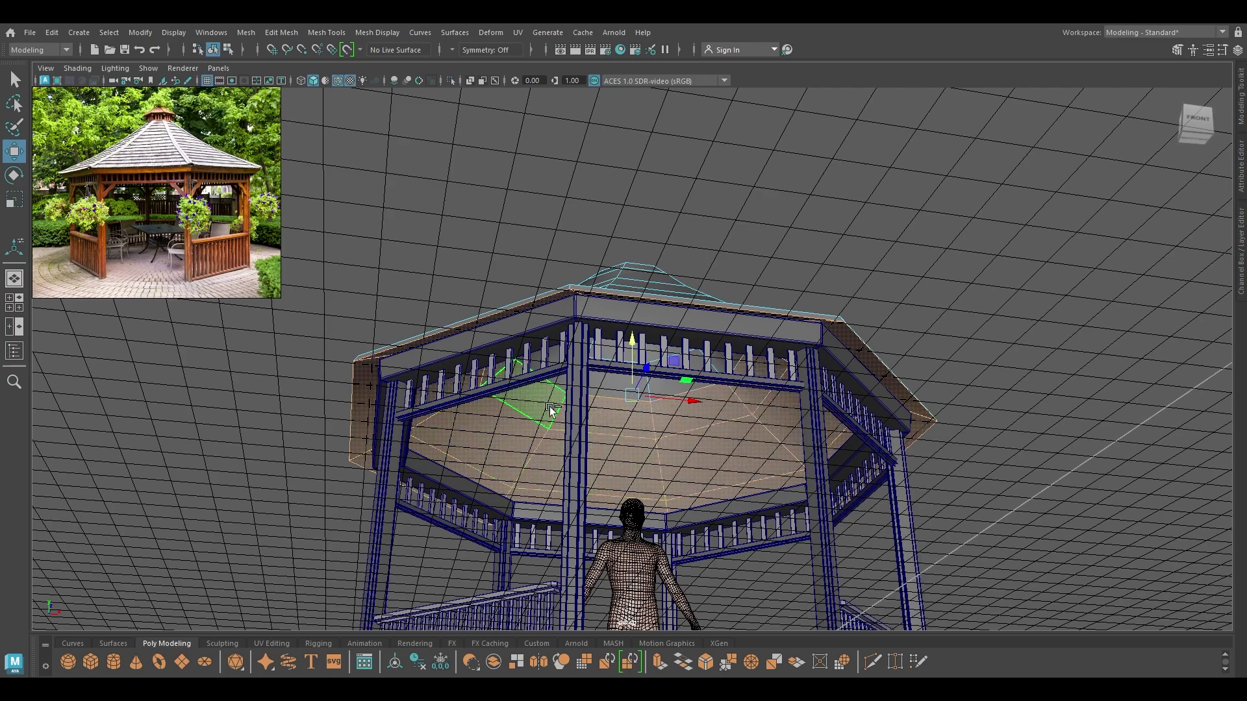
left_click_drag(664, 404, 614, 395, "alt")
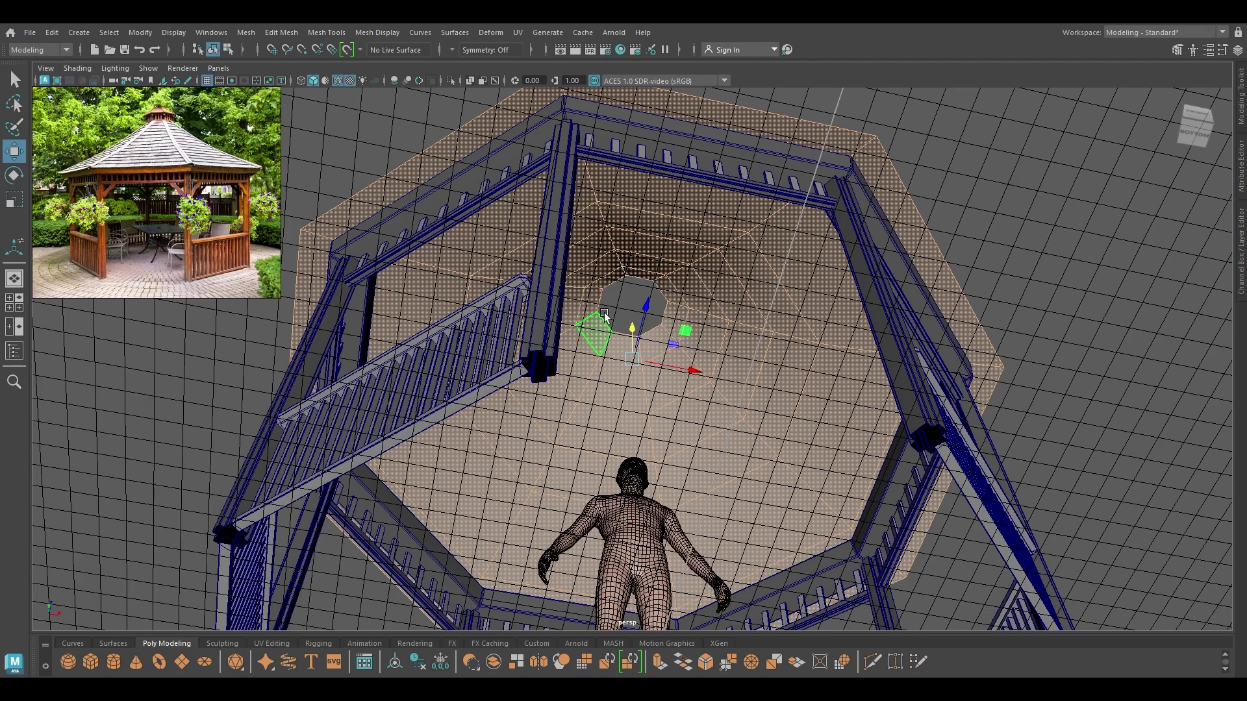
left_click_drag(604, 316, 399, 290, "alt")
left_click(391, 321)
left_click_drag(365, 339, 437, 496, "alt")
double_click(446, 483, "shift")
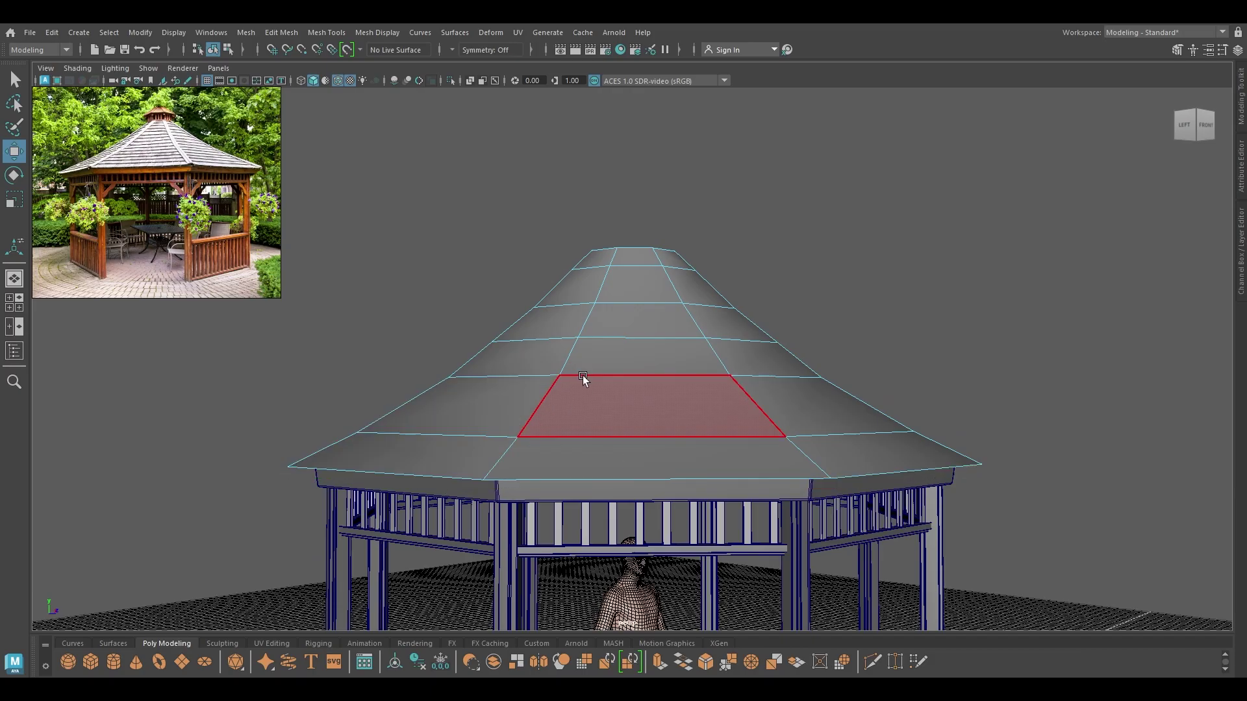
left_click_drag(583, 382, 507, 423, "alt")
double_click(601, 305)
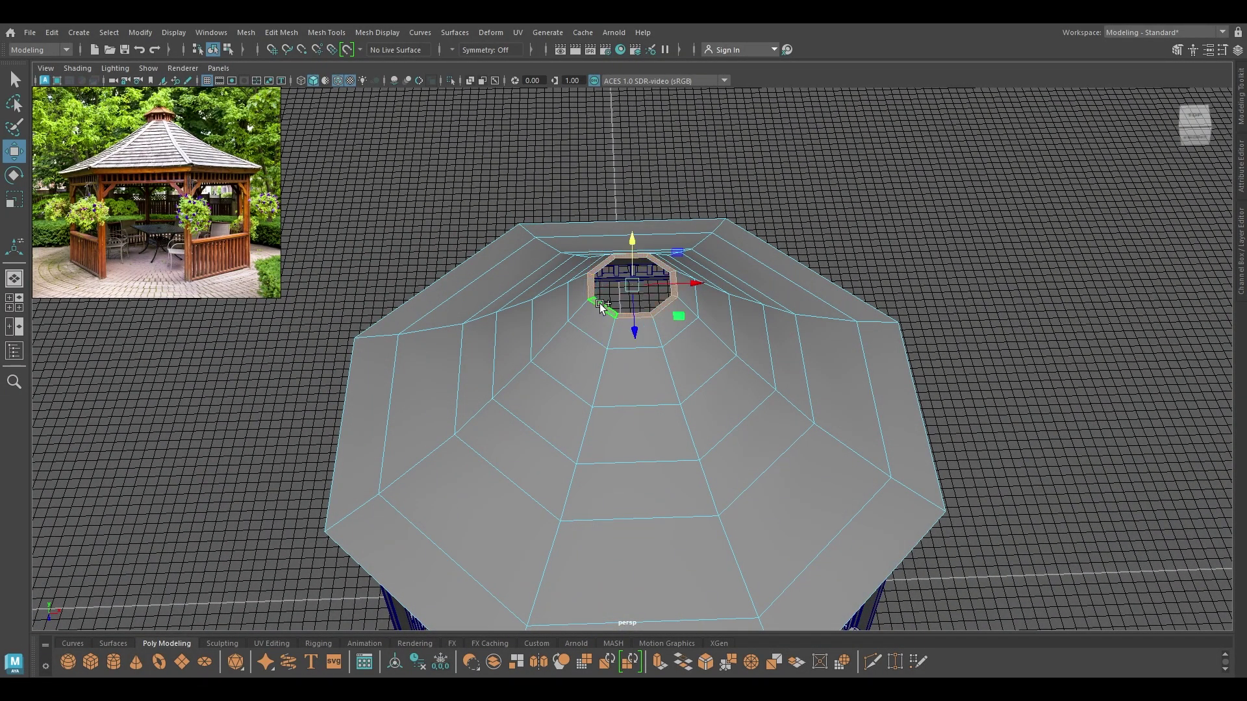
- In the front view, scale the third vertex ring from the roof's top to a narrower width
right_click(601, 309)
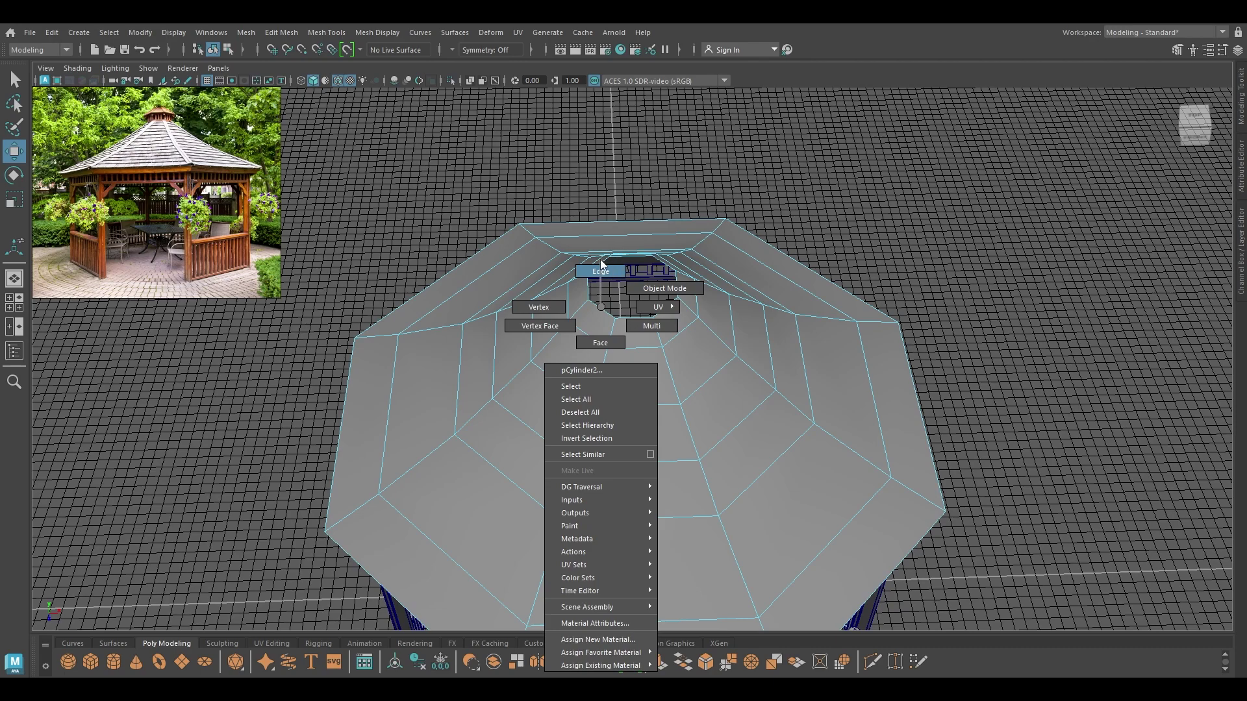
right_click_drag(601, 306, 600, 261)
key("space")
left_click_drag(599, 259, 598, 308)
middle_click_drag(678, 436, 600, 449, "alt")
scroll(601, 450, "up", 2)
right_click_drag(560, 233, 520, 292)
key("r")
left_click_drag(715, 309, 753, 281)
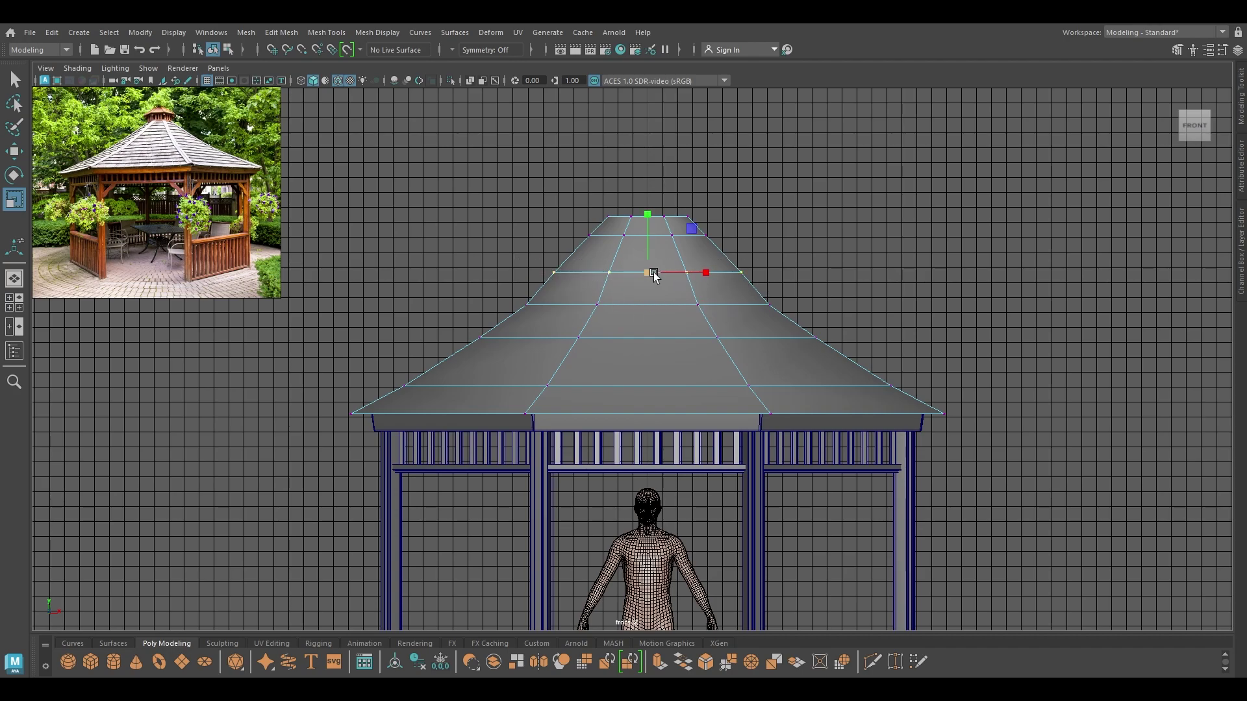
- Lower the vertex ring just below the top opening slightly and adjust its width to follow the slope
left_click_drag(554, 227, 731, 254)
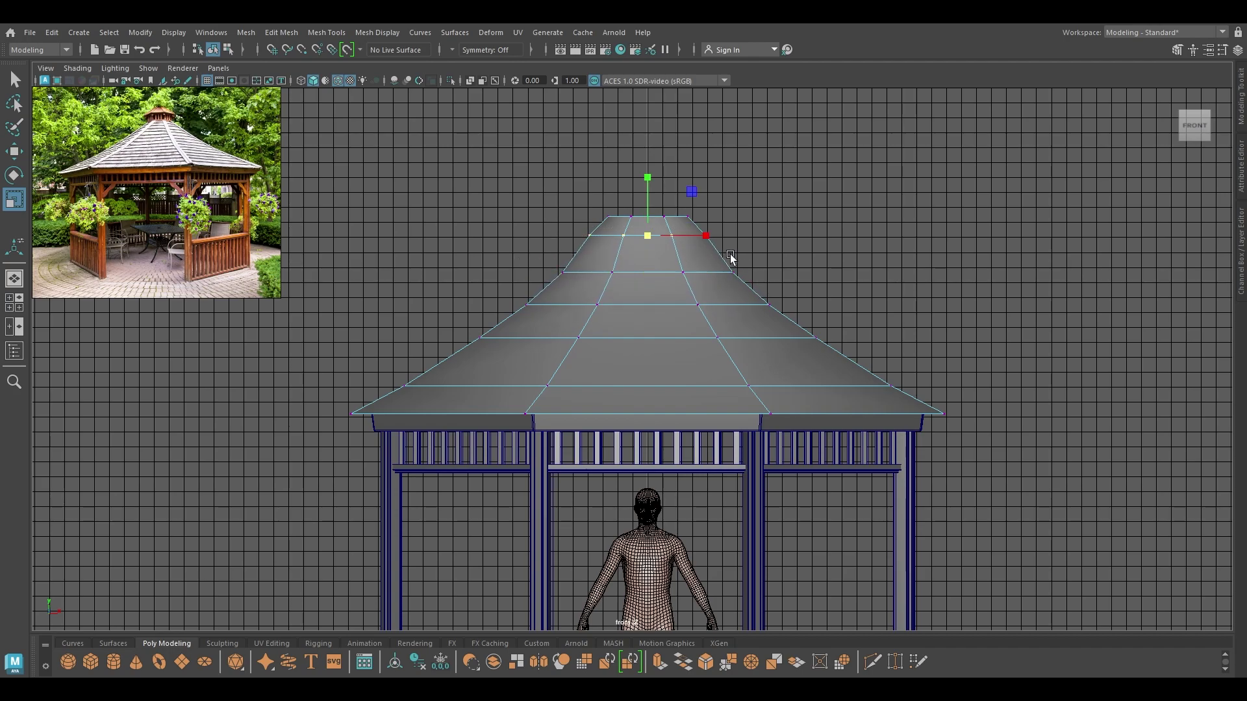
left_click_drag(642, 186, 643, 197)
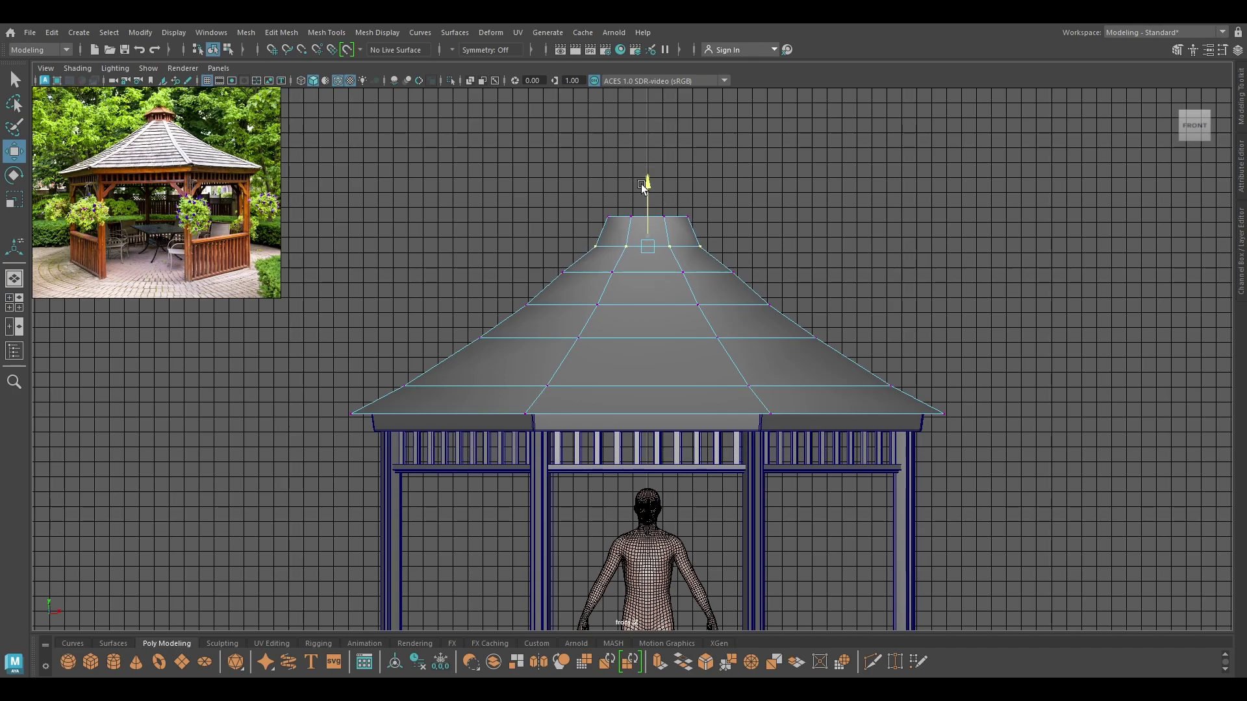
key("r")
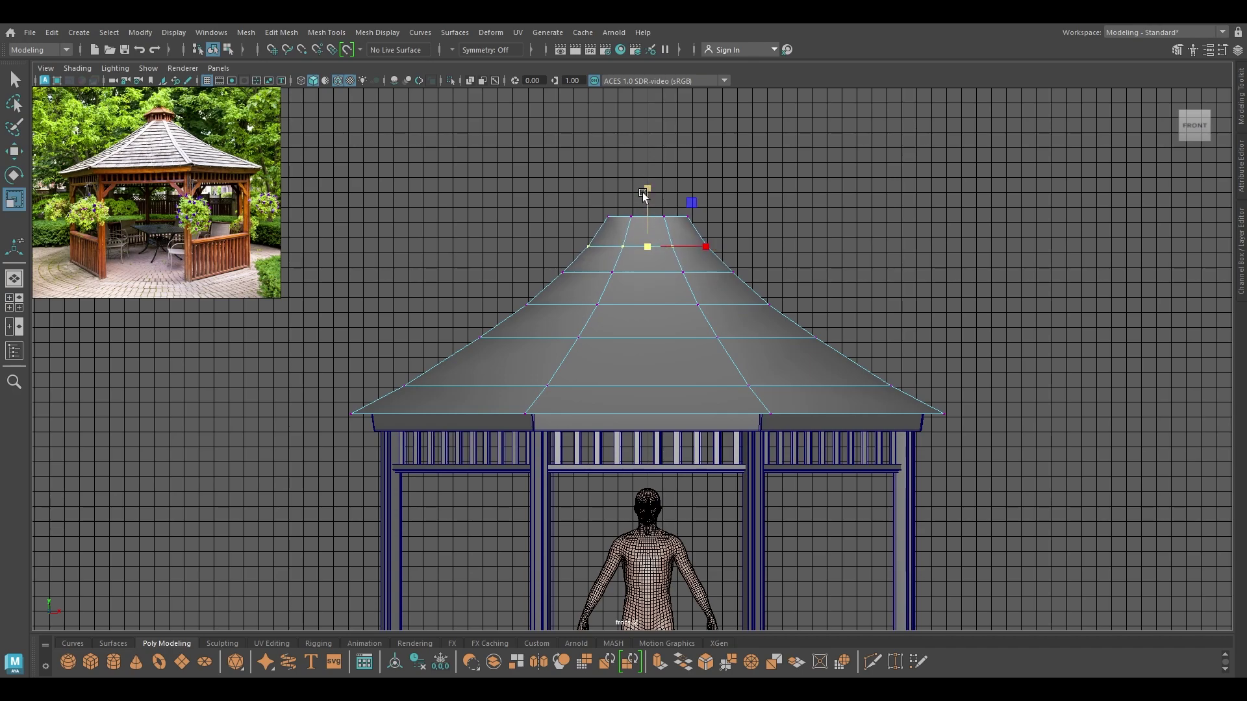
key("w")
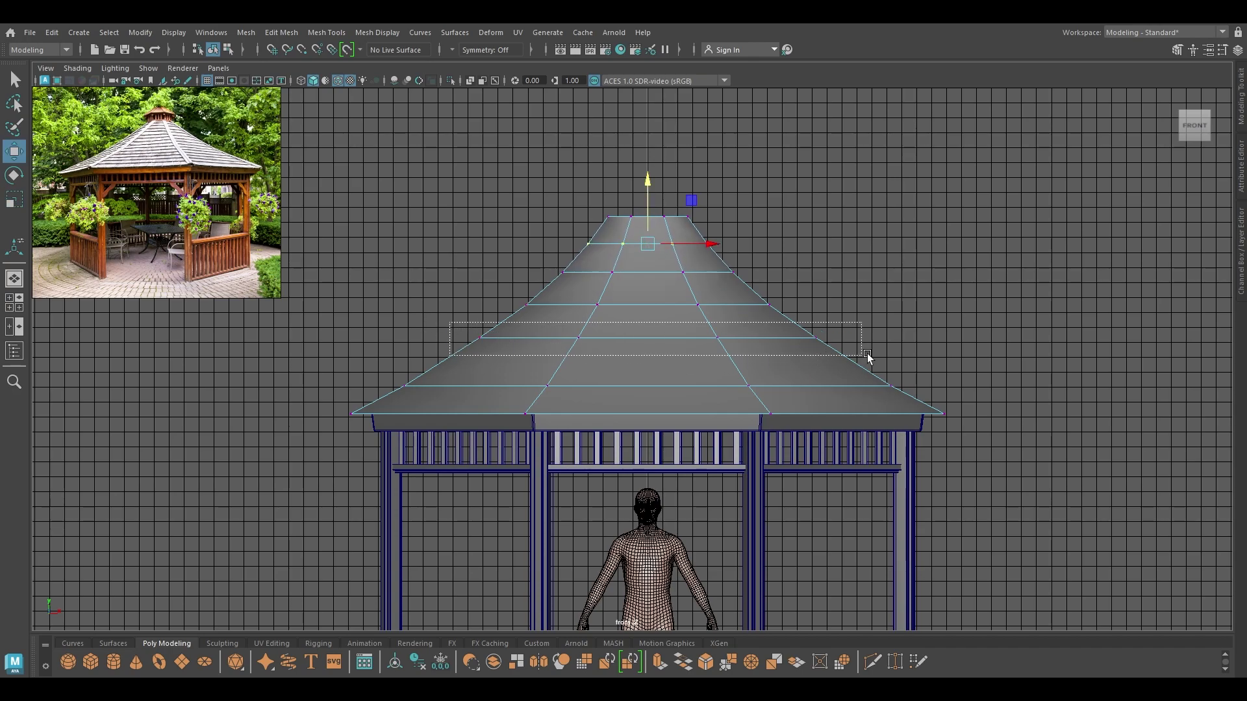
- Adjust the edge flow of the roof's two lower horizontal edge loops above the eaves
left_click_drag(861, 356, 861, 357)
right_click(817, 299, "shift")
right_click_drag(790, 429, 810, 251, "shift")
right_click_drag(616, 344, 607, 474, "shift")
key("w")
double_click(489, 387)
key("g")
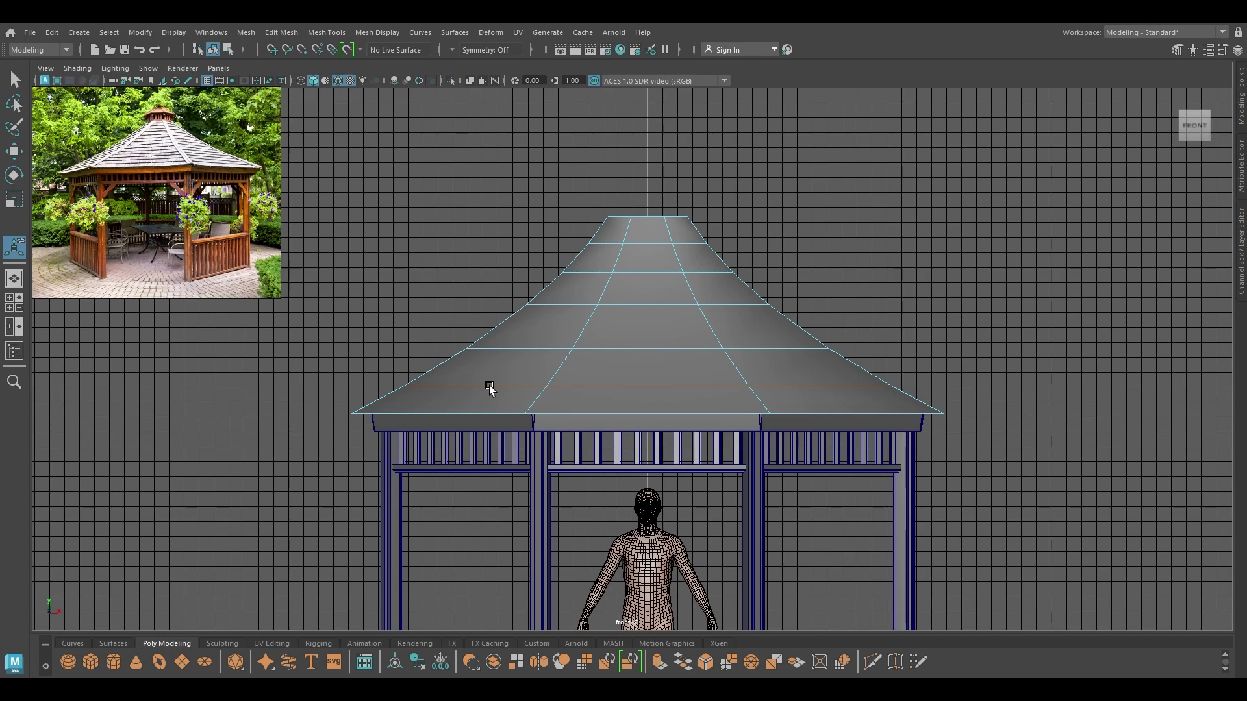
- Repeat the edge flow adjustment on each horizontal edge loop up to the one below the top opening
key("w")
key("g")
double_click(517, 351)
key("g")
double_click(556, 305)
key("g")
double_click(585, 272)
key("g")
double_click(601, 245)
key("g")
key("w")
- Return to the perspective view and extrude the whole roof shell to give it thickness
key("space")
left_click_drag(520, 357, 520, 325)
left_click_drag(524, 326, 623, 336, "alt")
right_click_drag(630, 351, 760, 283)
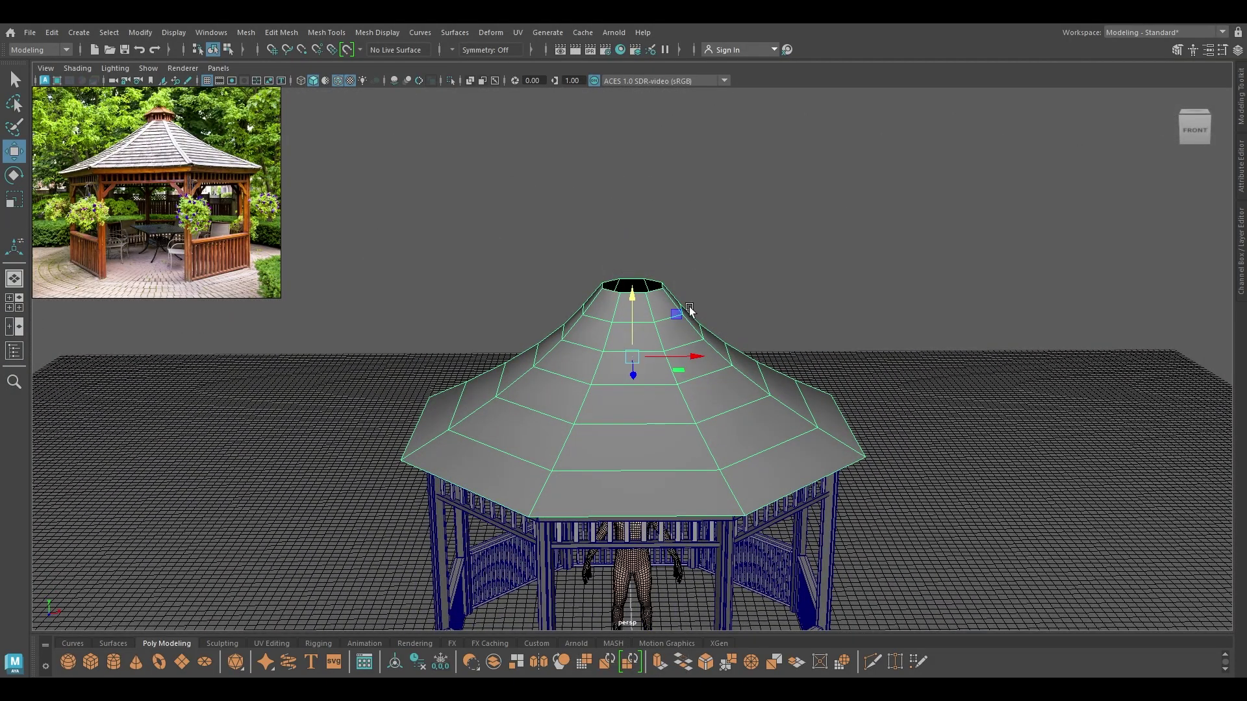
left_click_drag(689, 308, 659, 326, "alt")
key("ctrl+e")
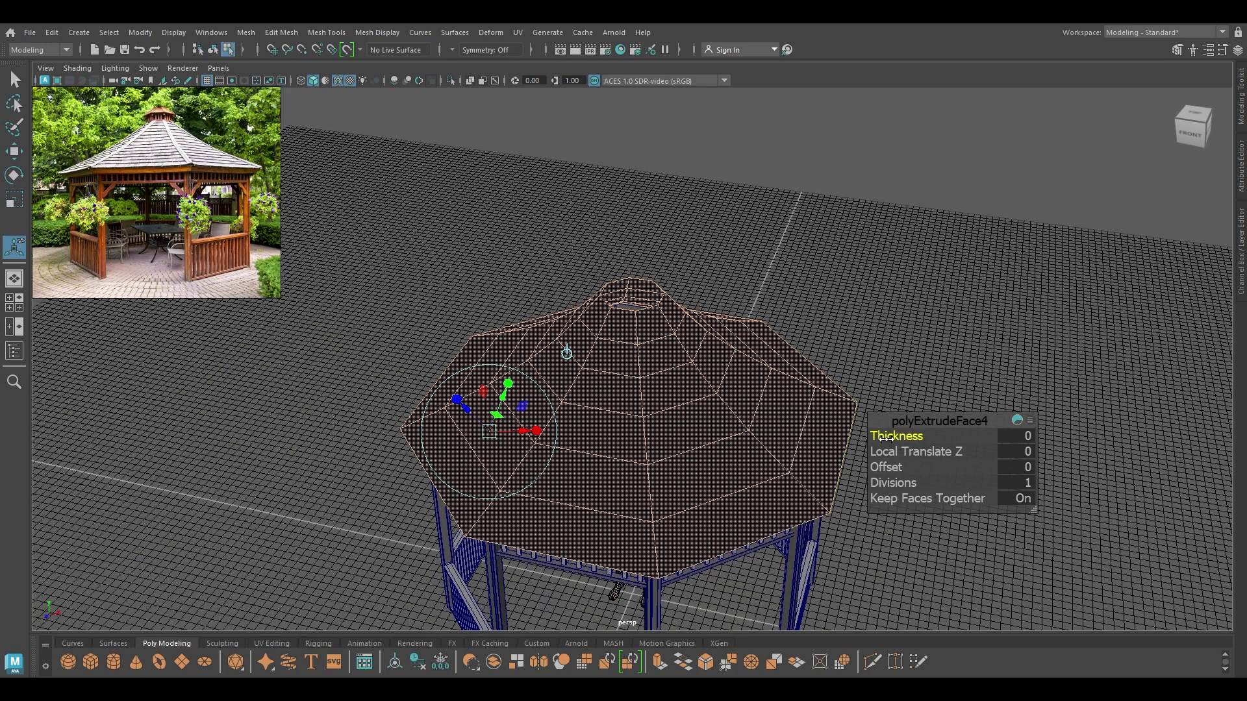
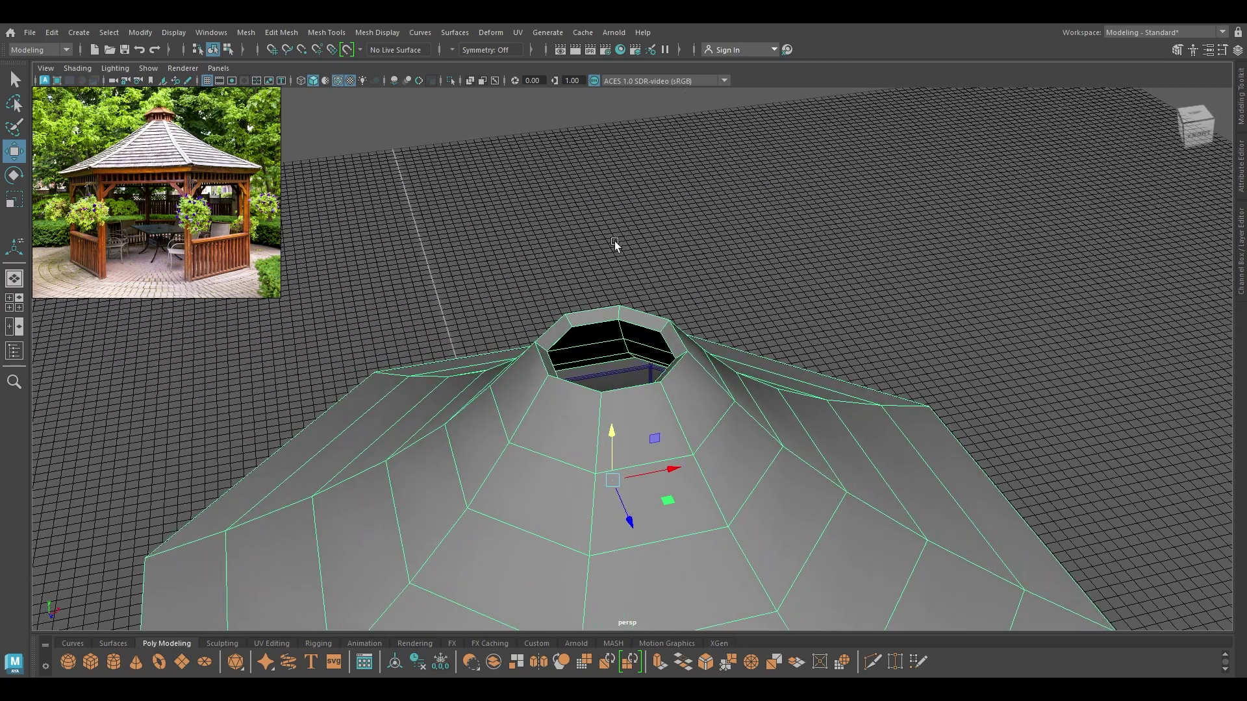
- Raise and scale the inner edge loop of the roof's top opening to level the rim
double_click(582, 325)
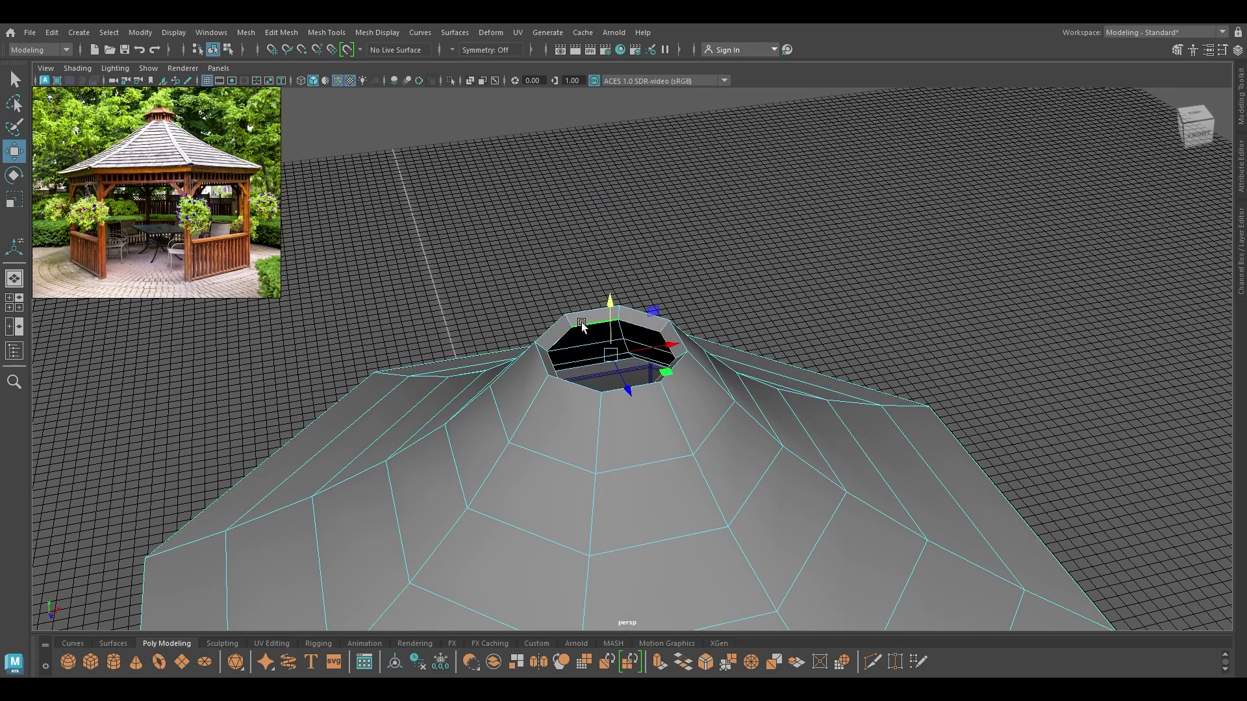
left_click_drag(614, 301, 614, 291)
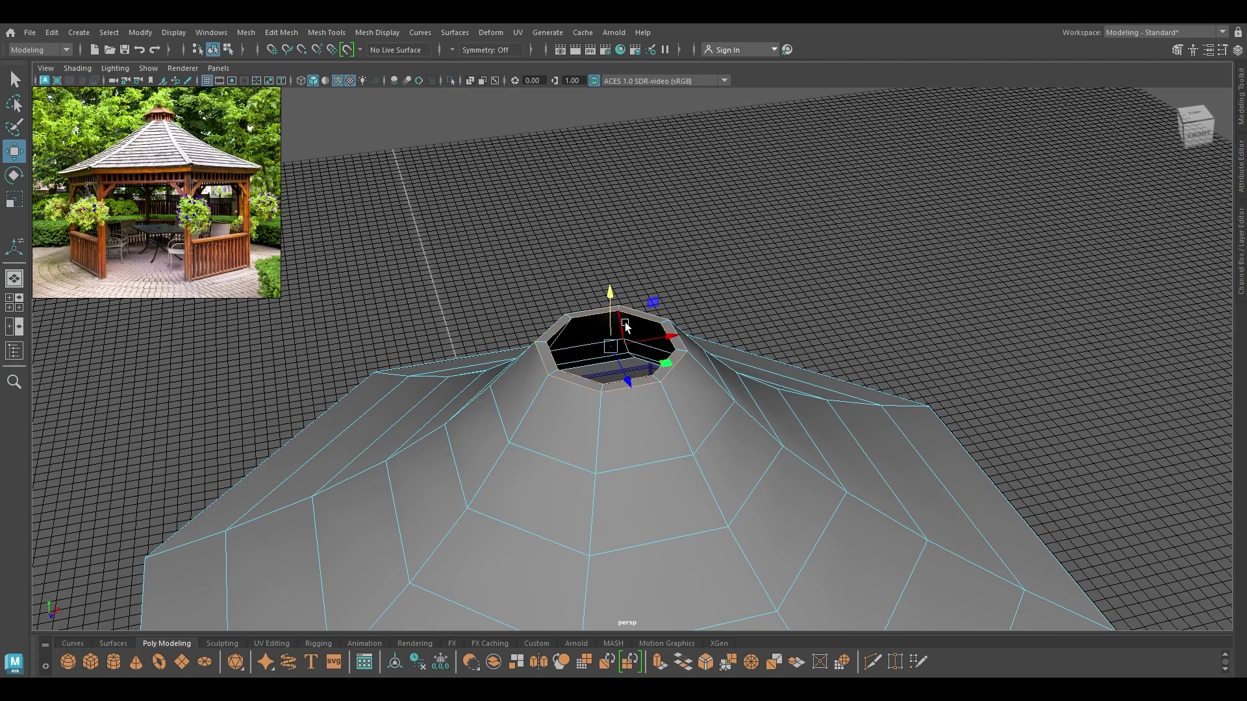
key("r")
left_click_drag(612, 371, 615, 429)
key("w")
right_click_drag(612, 343, 704, 276)
left_click(729, 248)
- Select the ridge edge loops running from the roof's top opening to the eaves and harden them
left_click_drag(744, 467, 740, 411, "alt")
scroll(740, 411, "down", 3)
left_click_drag(637, 241, 567, 313, "alt")
scroll(712, 254, "down", 1)
scroll(563, 213, "down", 1)
left_click(566, 313)
right_click_drag(566, 308, 552, 205)
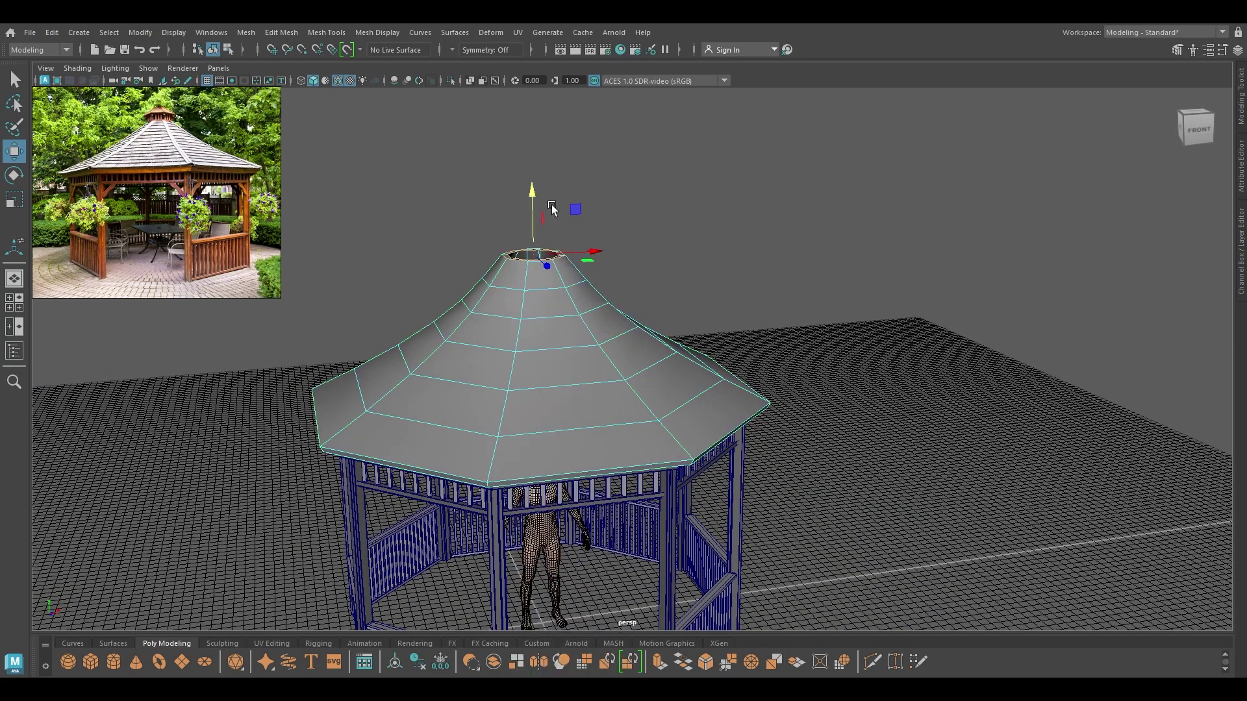
double_click(520, 304)
right_click_drag(731, 171, 729, 319)
left_click_drag(729, 320, 628, 354, "alt")
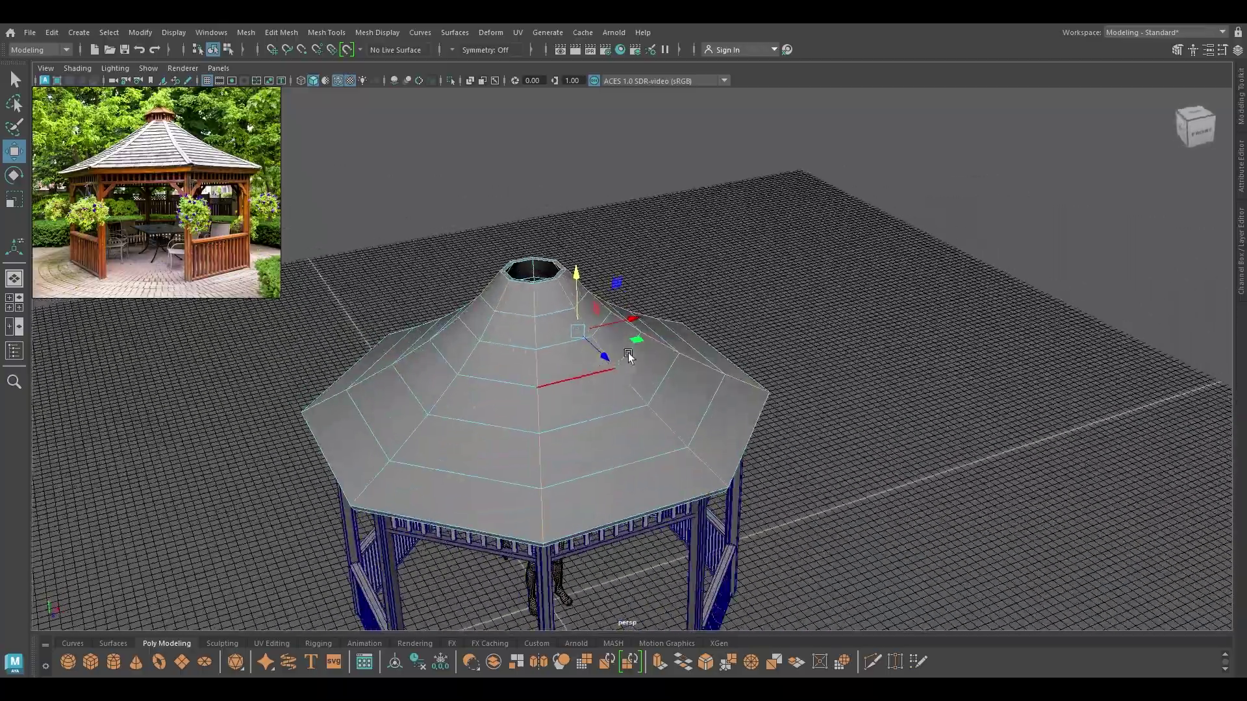
double_click(460, 360, "shift")
left_click_drag(460, 359, 592, 369, "alt")
right_click_drag(592, 369, 580, 454)
left_click_drag(649, 434, 472, 60, "alt")
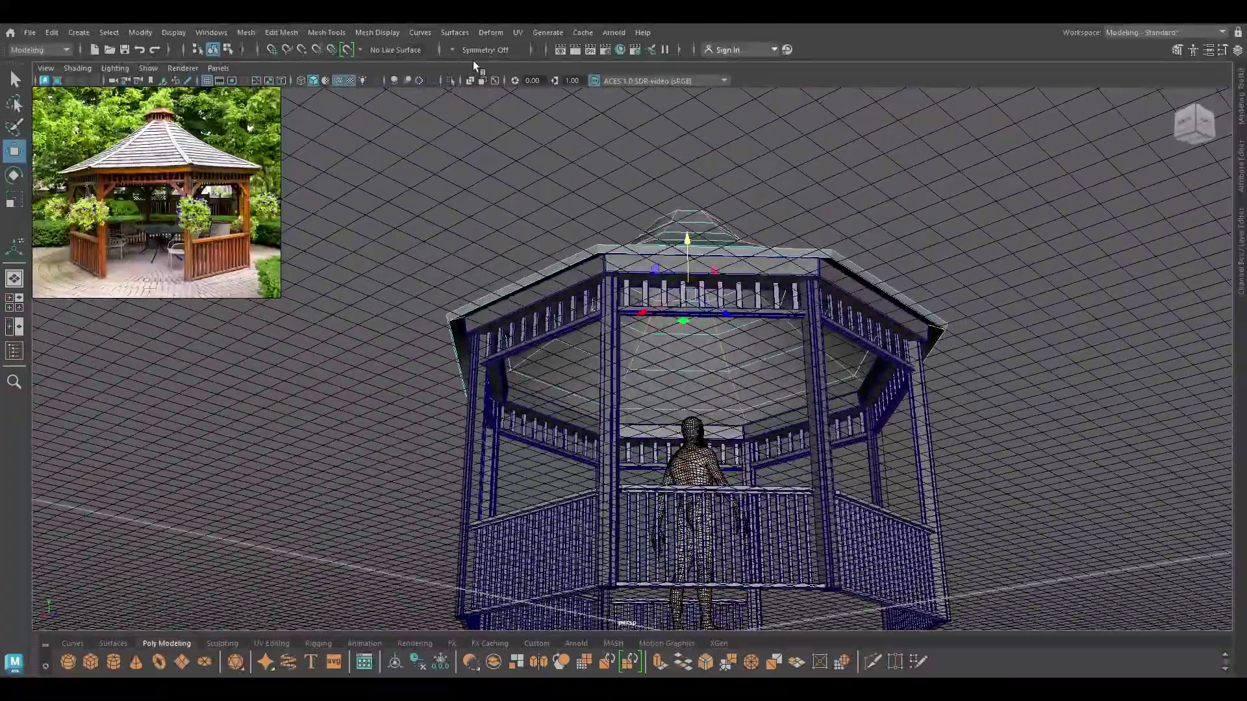
left_click(359, 33)
left_click(401, 138)
- Return the roof to object selection and turn off the wireframe-on-shaded display
right_click_drag(426, 184, 540, 165)
left_click_drag(540, 165, 607, 278, "alt")
scroll(606, 277, "down", 1)
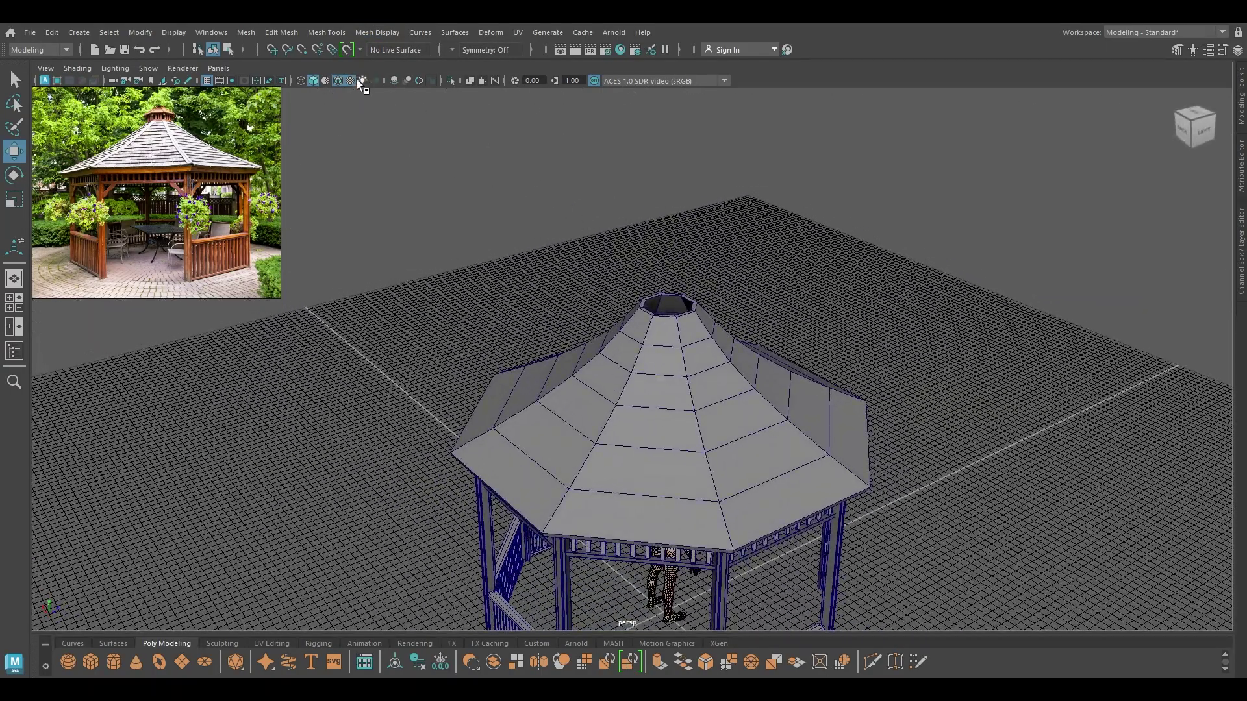
left_click(343, 81)
- Bevel one of the roof's ridge edge loops with a fraction of 0.4 and chamfer off
mouse_move(363, 110)
left_mouse_down("alt")
mouse_move(512, 145)
mouse_move(479, 130)
mouse_move(507, 128)
mouse_move(632, 188)
mouse_move(637, 267)
mouse_move(649, 289)
mouse_move(668, 273)
left_mouse_up("alt")
left_click(632, 301)
right_click_drag(667, 273, 655, 146)
left_click_drag(698, 325, 651, 321, "alt")
left_click(547, 337)
left_click_drag(550, 347, 589, 319, "alt")
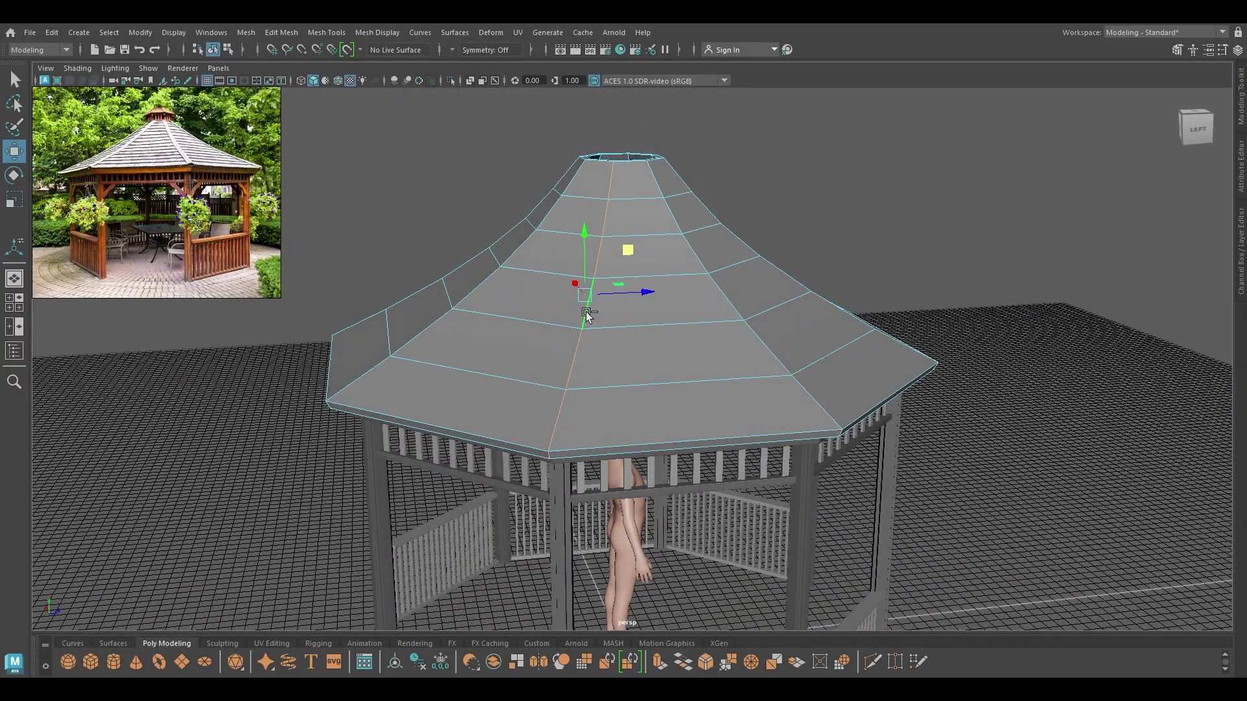
key("ctrl+b")
left_click_drag(884, 432, 887, 434)
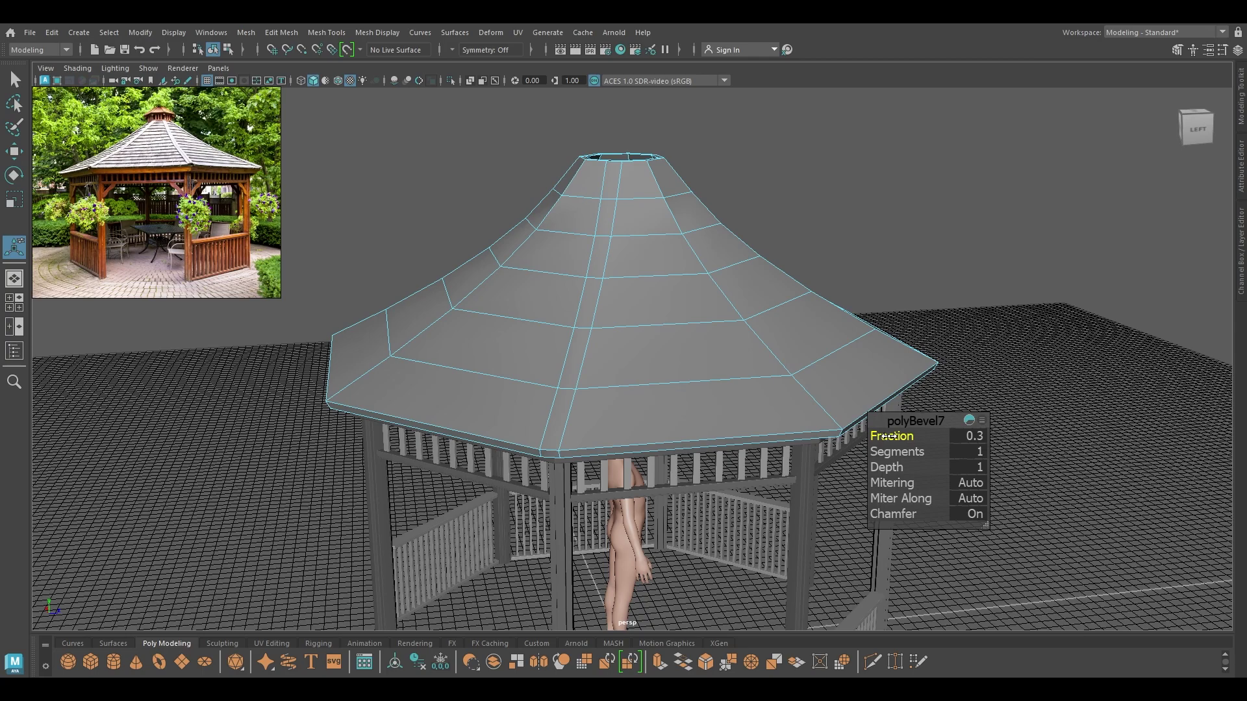
left_click_drag(888, 435, 888, 435)
left_click_drag(665, 341, 689, 380, "alt")
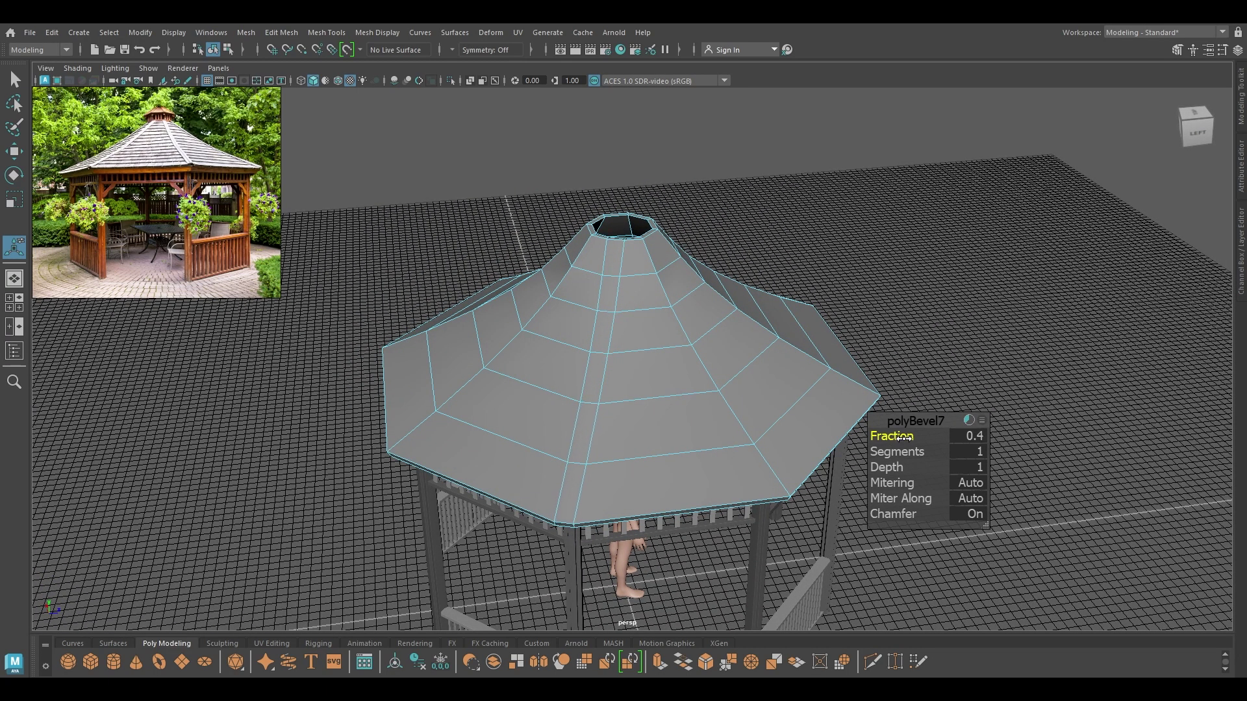
left_click(897, 514)
left_click_drag(646, 413, 596, 241, "alt")
key("w")
- Select the narrow face strips along the beveled ridge and duplicate them as separate geometry
right_click_drag(596, 224, 595, 258)
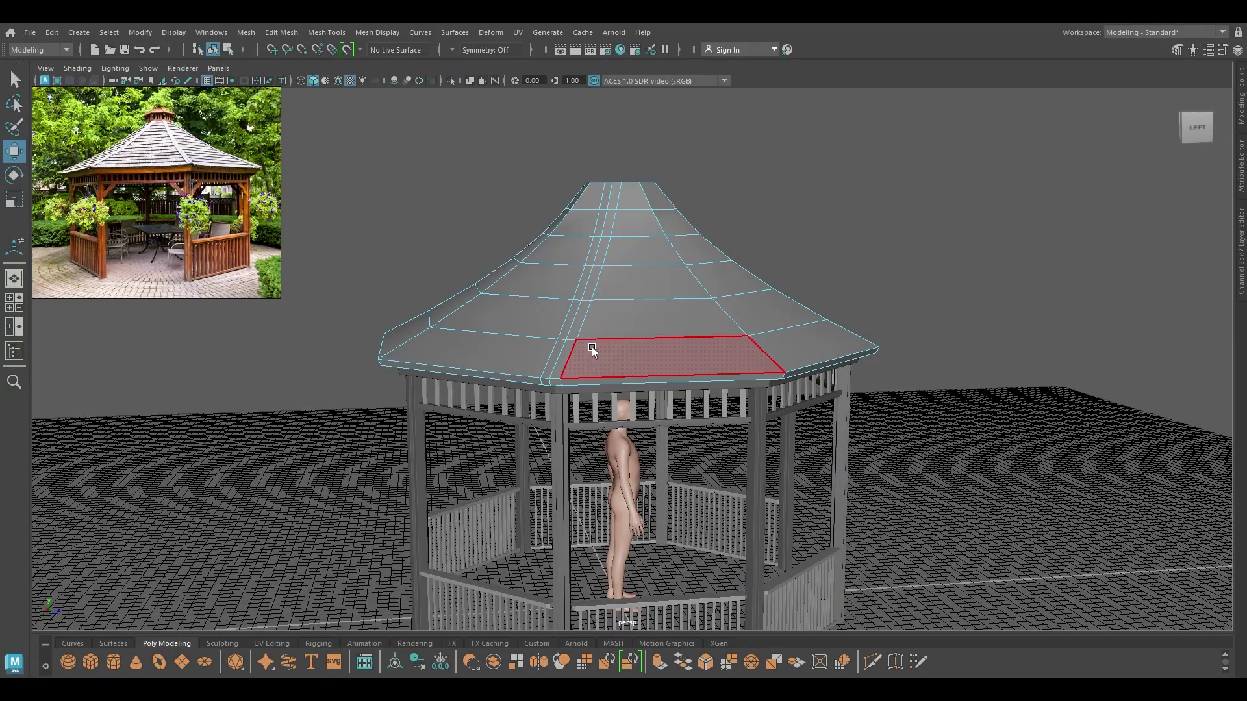
left_click(560, 369)
mouse_move(560, 369)
left_mouse_down("alt")
mouse_move(562, 309)
mouse_move(581, 371)
mouse_move(598, 357)
mouse_move(551, 358)
left_mouse_up("alt")
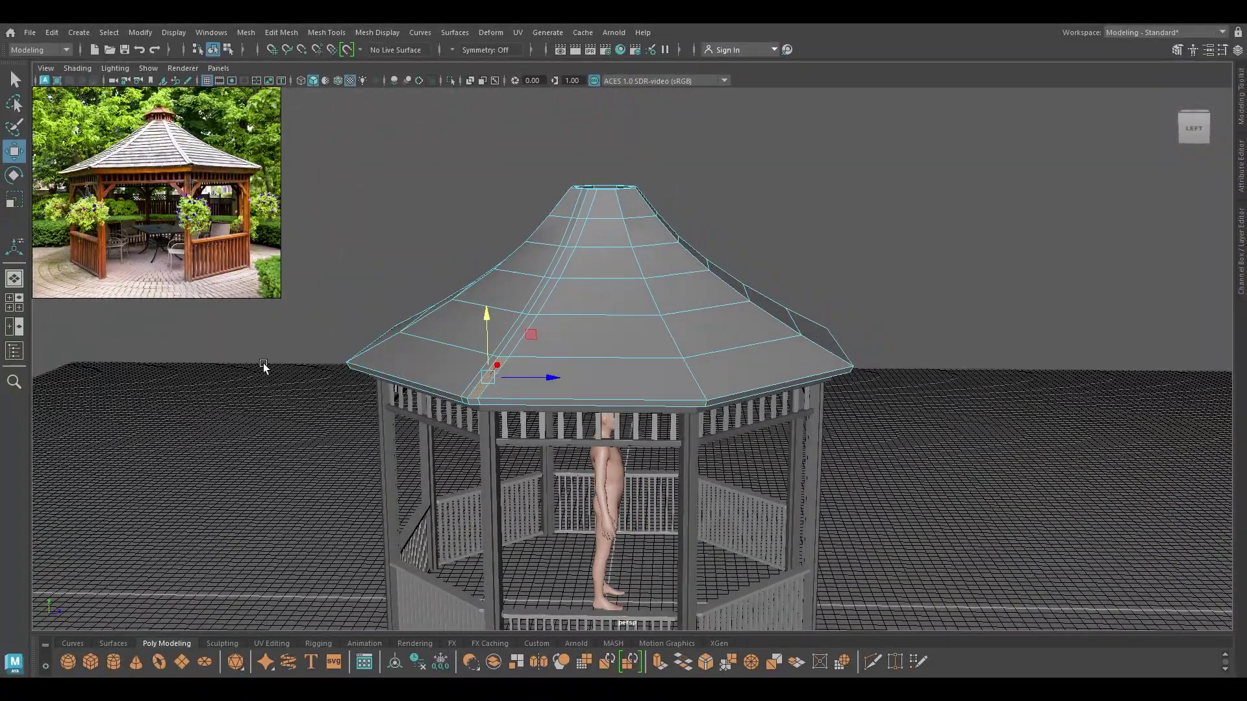
left_click(489, 360)
left_click(489, 363)
double_click(501, 338)
left_click_drag(559, 334, 832, 198, "alt")
right_click_drag(832, 199, 829, 435, "shift")
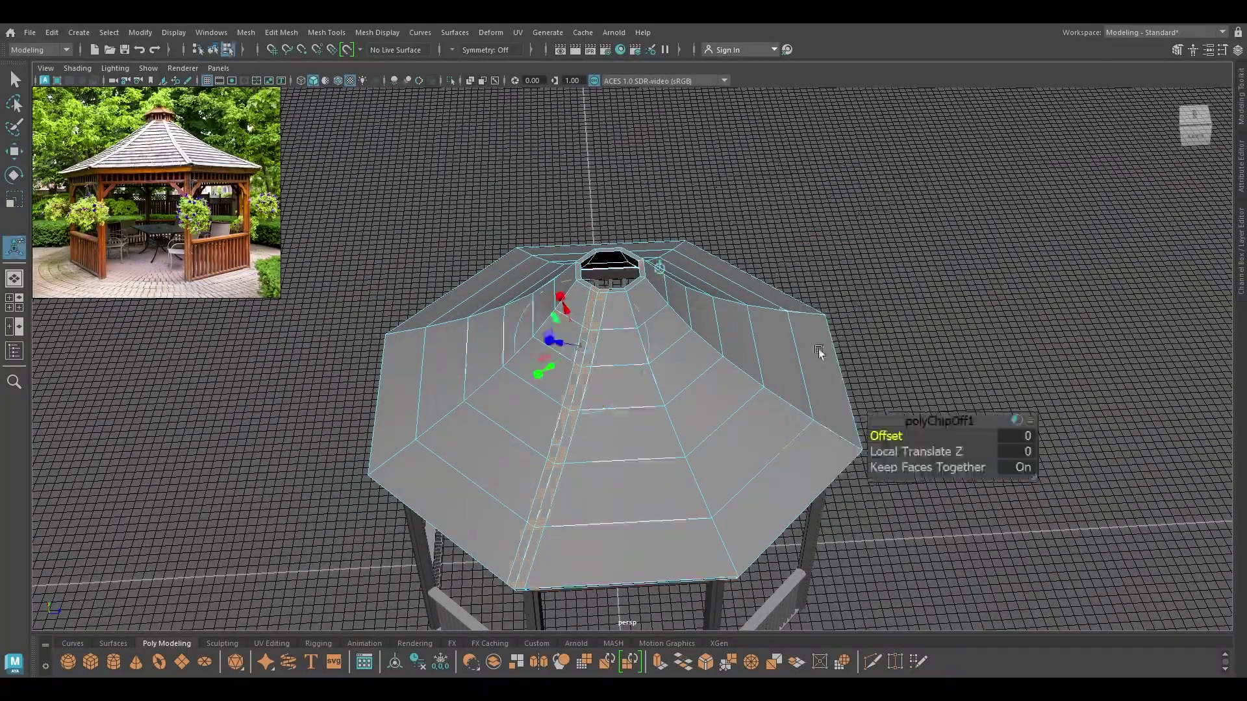
- Isolate the roof mesh and delete the bevel's two support edge loops beside the ridge
left_click(649, 371)
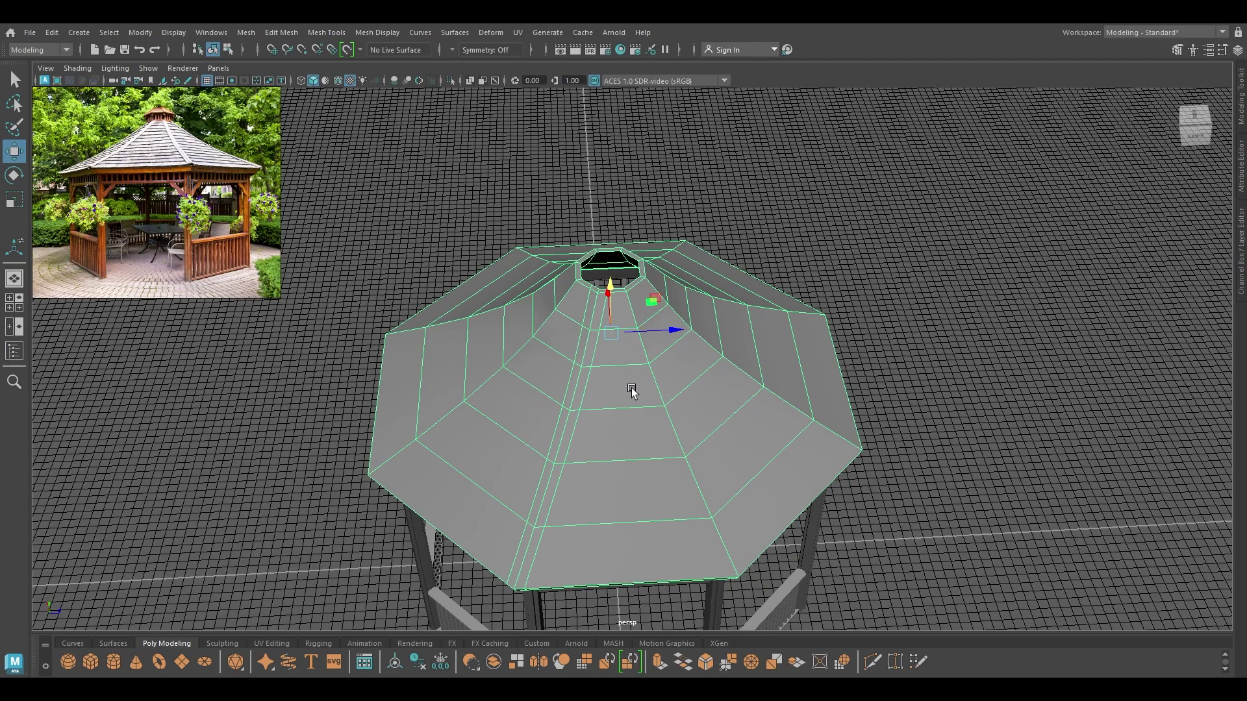
key("alt+h")
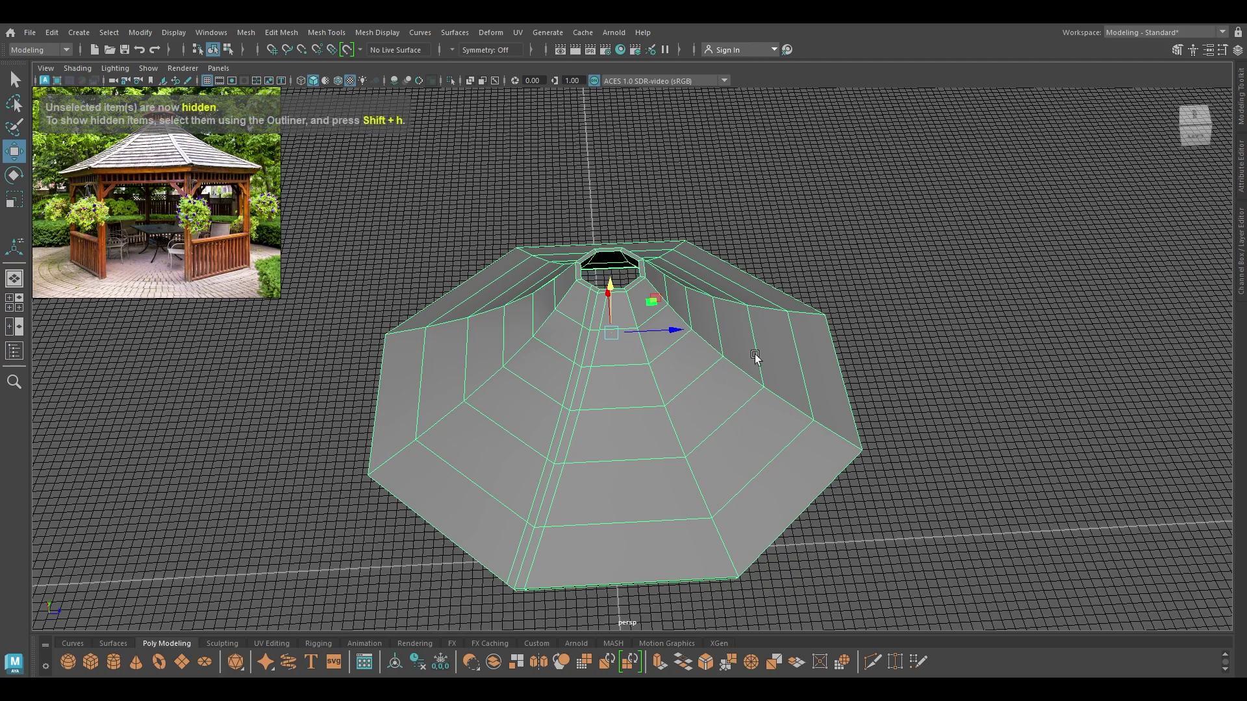
left_click_drag(641, 392, 615, 354, "alt")
scroll(610, 348, "up", 2)
right_click_drag(601, 308, 601, 273)
double_click(566, 318)
key("ctrl+e")
double_click(547, 293, "shift")
right_click_drag(615, 225, 560, 242, "shift")
left_click_drag(618, 384, 622, 330, "alt")
right_click_drag(622, 330, 728, 248)
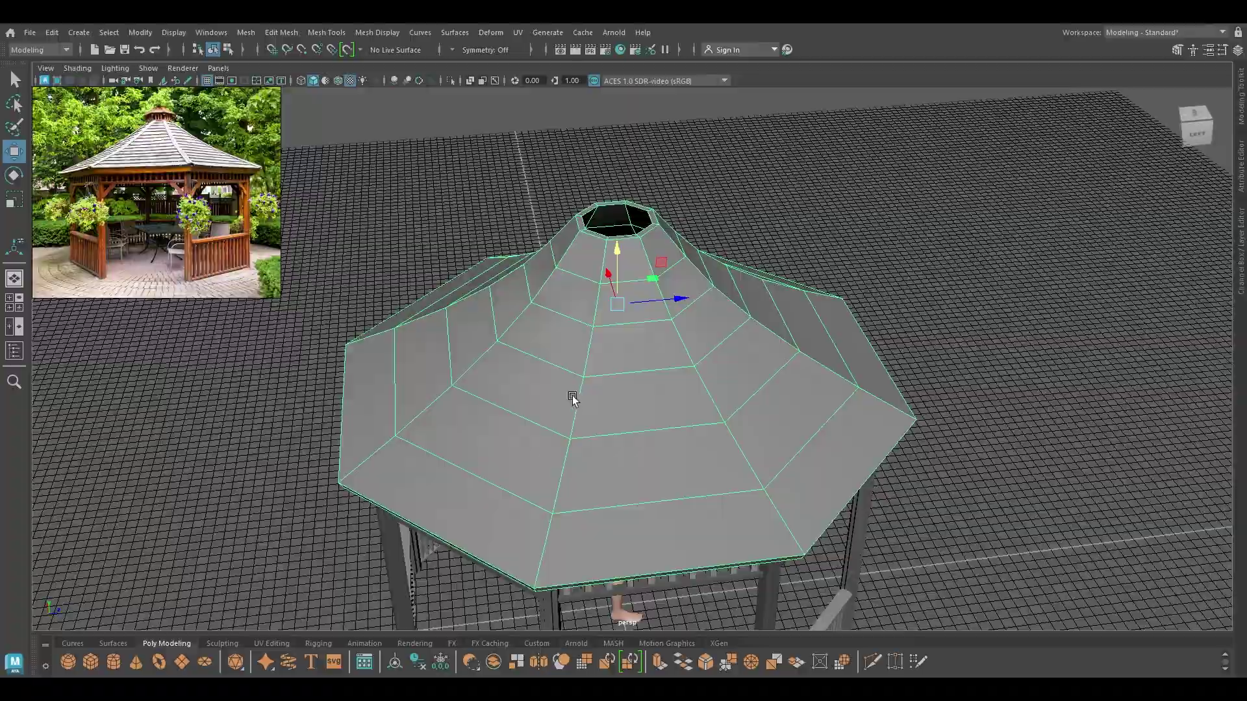
- Select the separated ridge strip and examine its upper end at the roof opening
left_click(545, 396)
left_click(726, 398, "shift")
left_click_drag(727, 397, 699, 392, "alt")
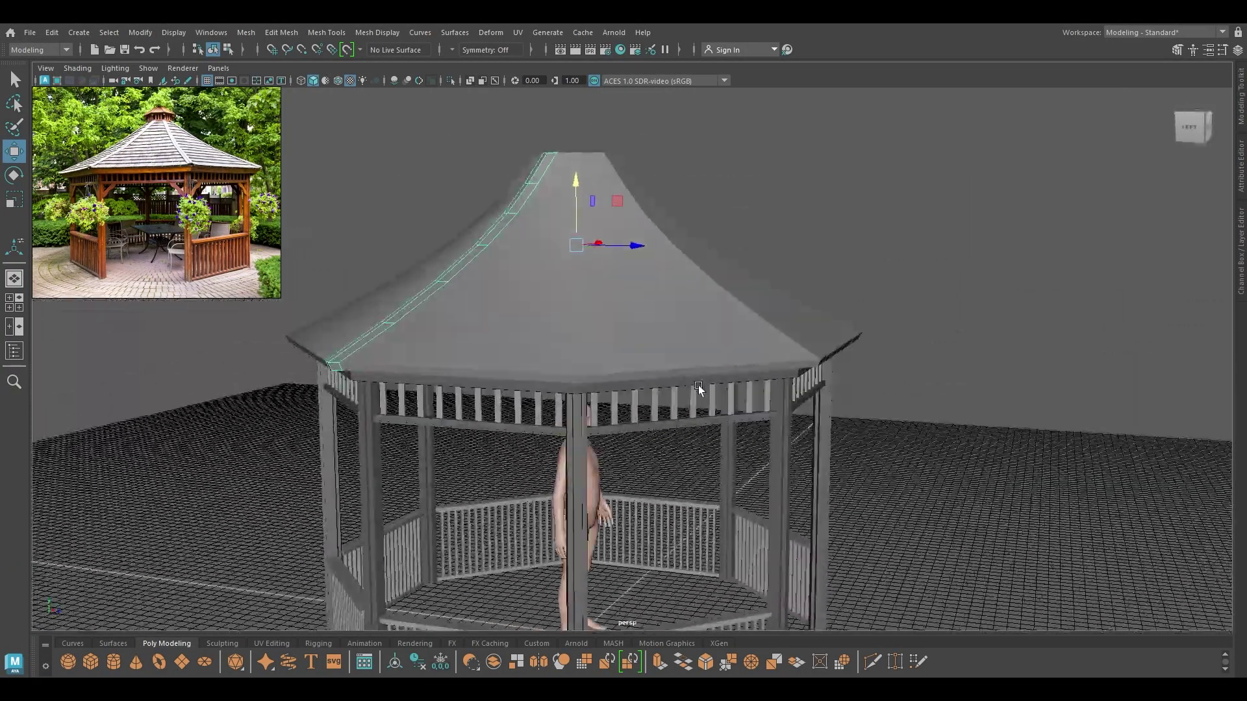
middle_click_drag(699, 393, 790, 345, "alt")
left_click_drag(790, 344, 575, 177, "alt")
mouse_move(574, 178)
right_mouse_down()
mouse_move(595, 147)
mouse_move(563, 182)
right_mouse_up()
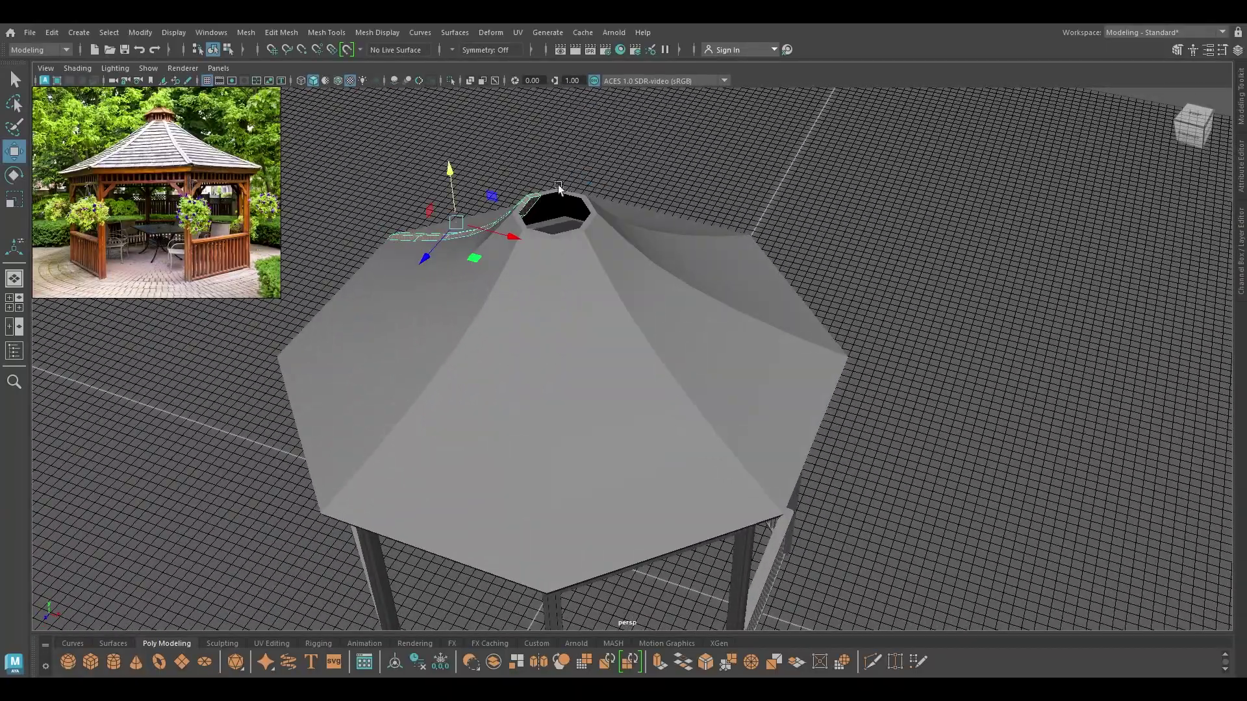
left_click(534, 196)
scroll(525, 175, "up", 8)
middle_click_drag(525, 174, 681, 508, "alt")
middle_click_drag(507, 260, 654, 544, "alt")
left_click(583, 387, "shift")
right_click_drag(601, 362, 721, 326)
- Center the pivot of the separated ridge strip
left_click_drag(721, 326, 782, 479, "alt")
scroll(692, 303, "down", 5)
key("space")
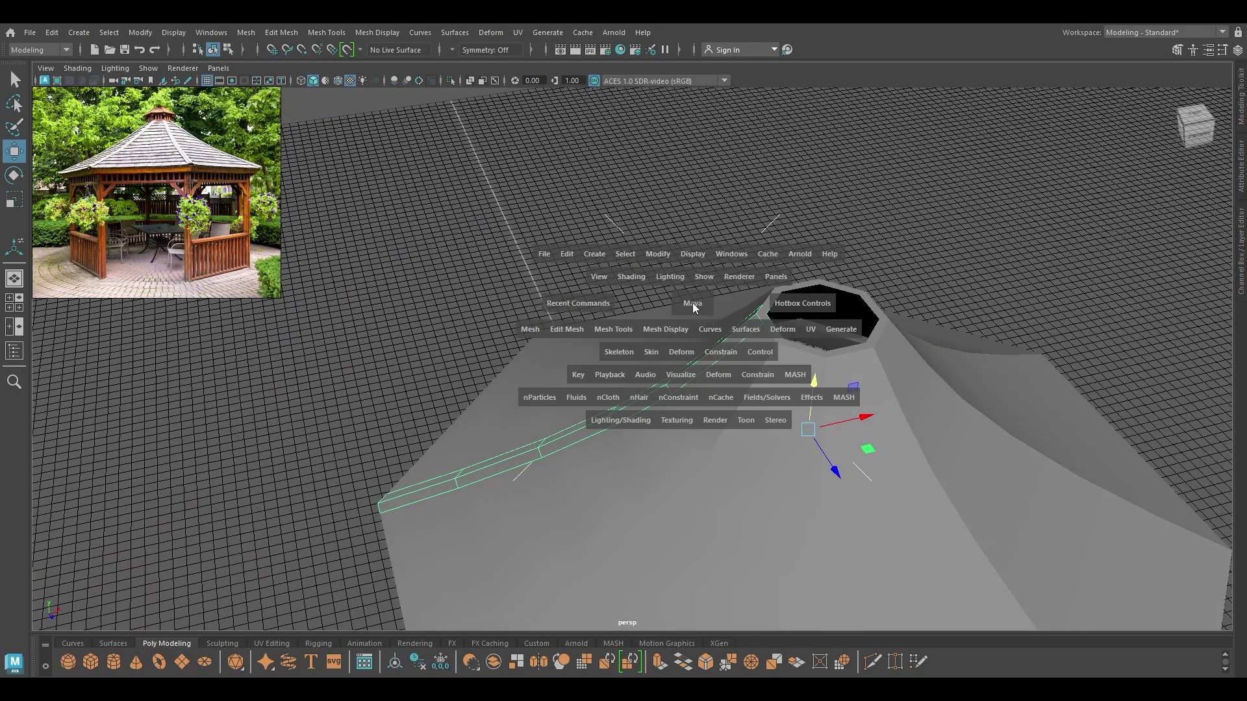
left_click(656, 255)
left_click(674, 351)
scroll(719, 418, "down", 1)
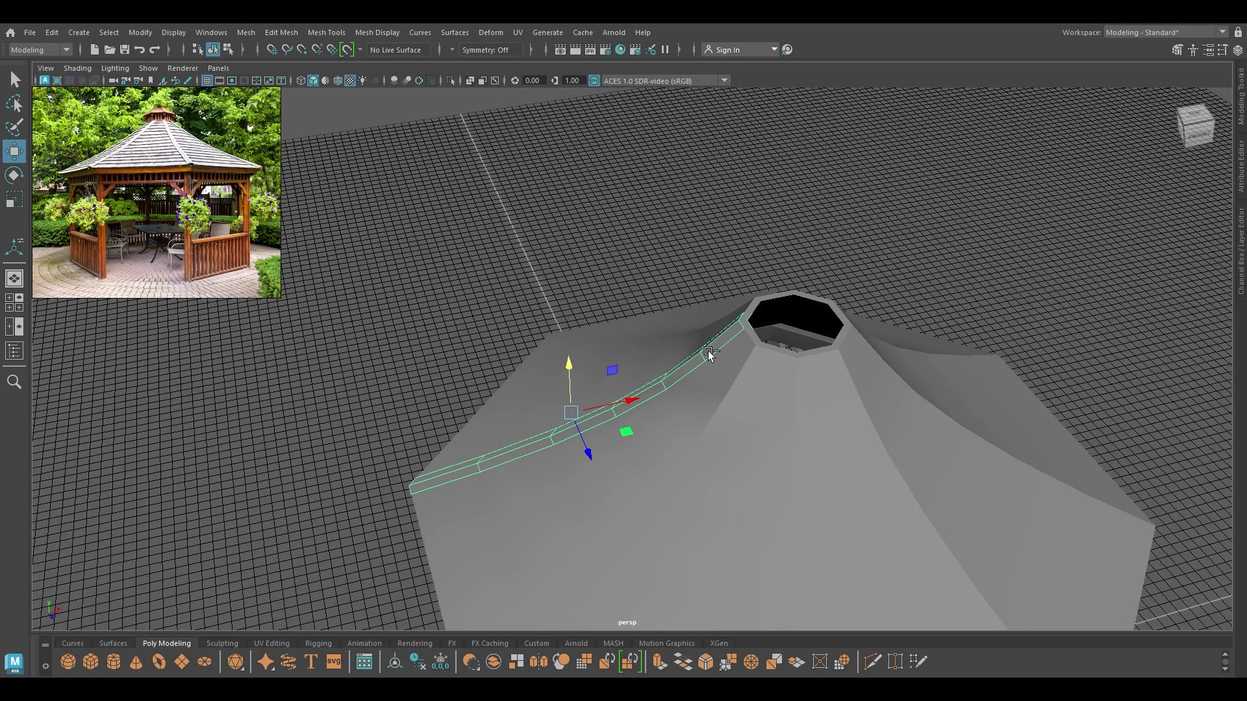
- Extrude the ridge strip's faces to a thickness of about 2.8
key("ctrl+e")
left_click_drag(903, 436, 1084, 456)
left_click_drag(752, 437, 791, 383, "alt")
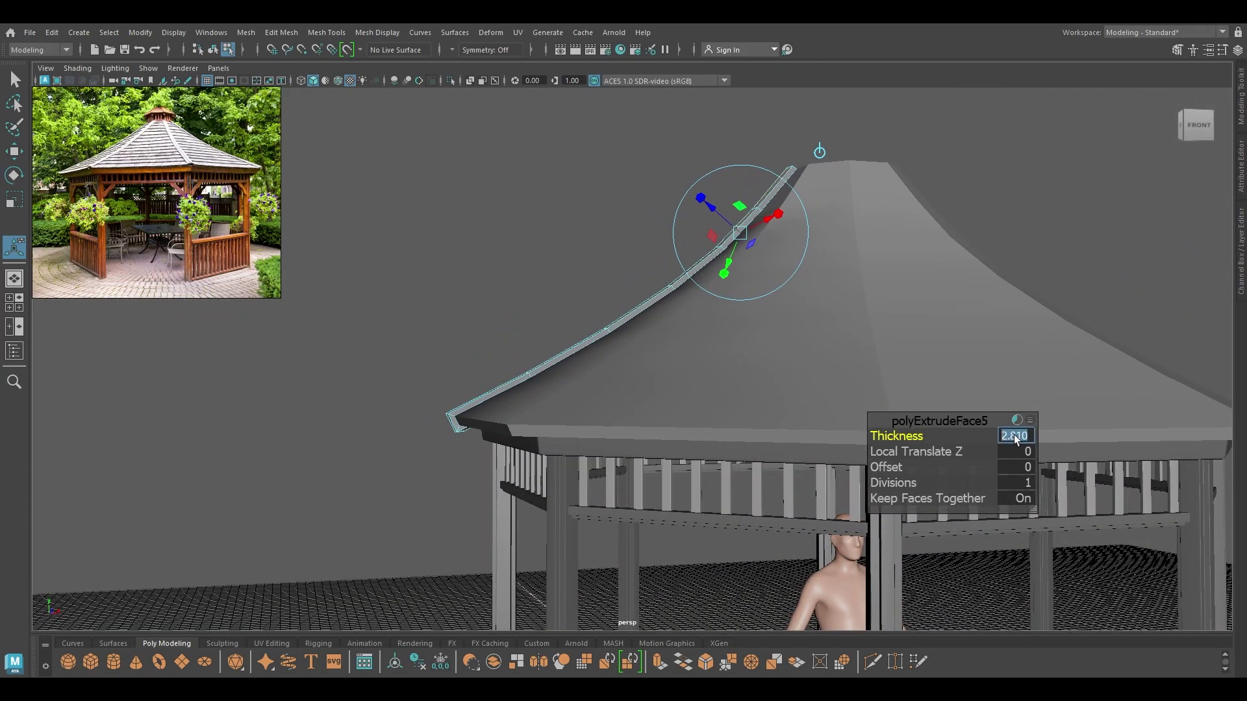
key("Return")
key("w")
- Select the trim strip's lower end at the roof corner and adjust it with a different Move tool axis orientation
left_click_drag(558, 403, 614, 361, "alt")
right_click_drag(614, 360, 595, 489, "alt")
left_click_drag(595, 488, 610, 454, "alt")
right_click_drag(566, 307, 559, 238)
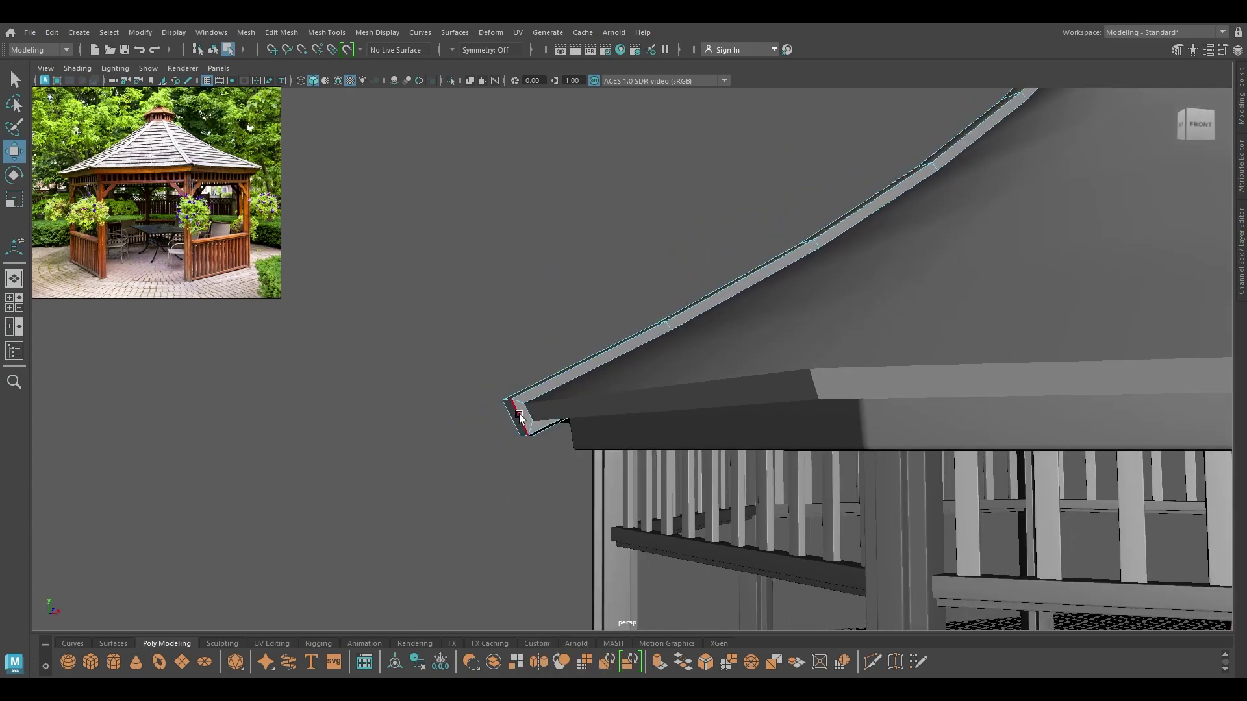
right_click_drag(519, 429, 494, 506, "shift")
left_click_drag(559, 413, 512, 454, "alt")
middle_click_drag(512, 454, 641, 384, "alt")
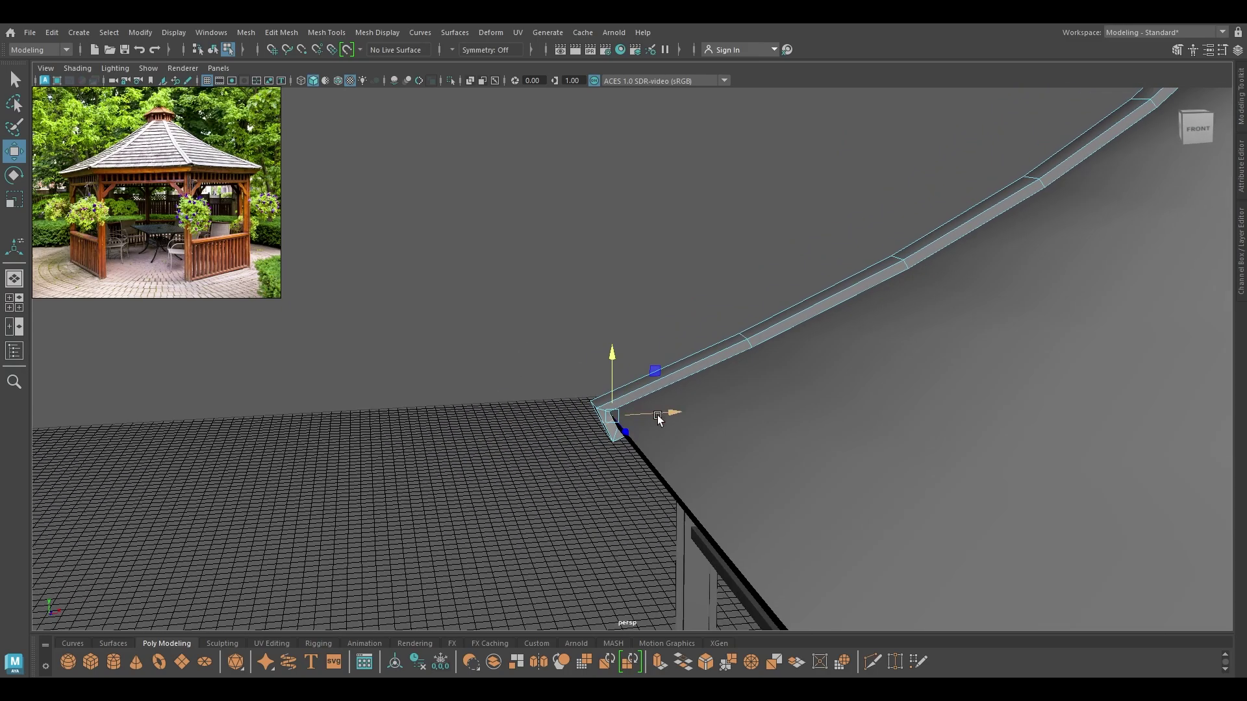
left_click_drag(653, 422, 608, 391, "alt")
right_click_drag(606, 332, 656, 318, "ctrl+shift")
left_click_drag(625, 341, 869, 366, "alt")
right_click_drag(688, 308, 773, 275)
left_click_drag(767, 292, 658, 381, "alt")
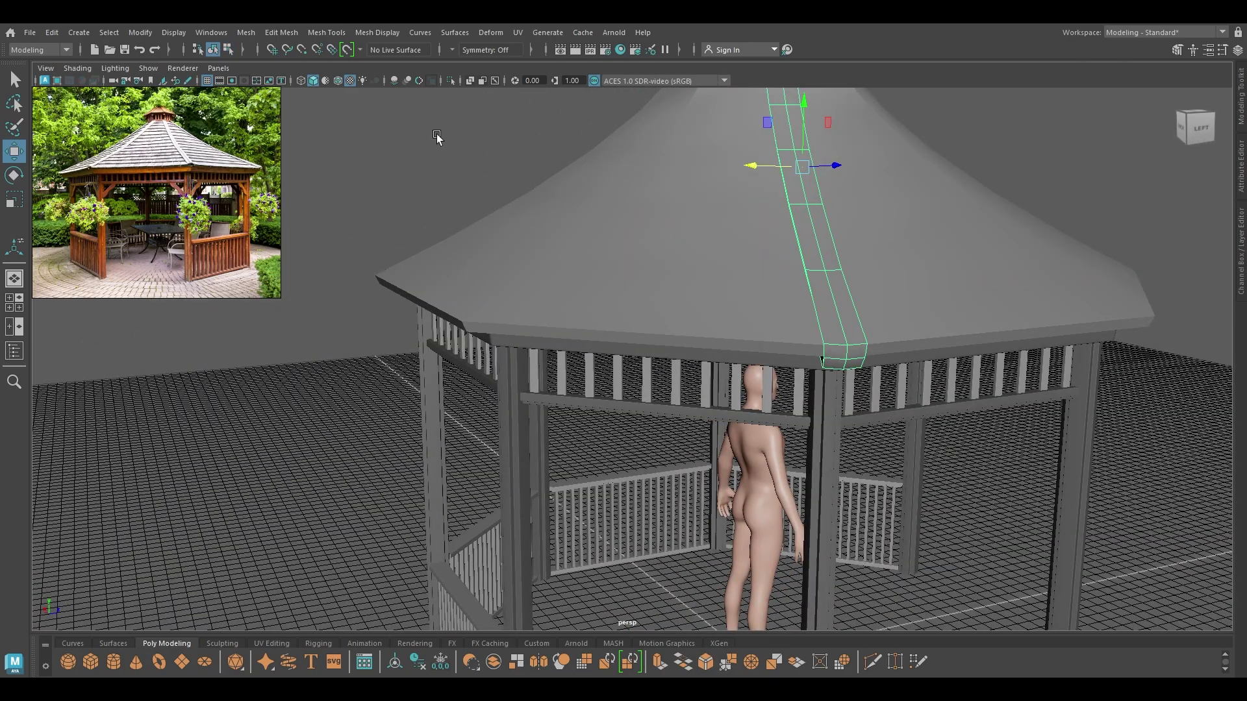
- Examine the thickened trim strip on the gazebo roof with wireframe on shaded and with the lighting preview
left_click(337, 81)
left_click_drag(416, 143, 543, 173, "alt")
left_click(465, 152)
left_click(337, 81)
right_click_drag(709, 419, 639, 166, "alt")
left_click_drag(640, 167, 667, 167, "alt")
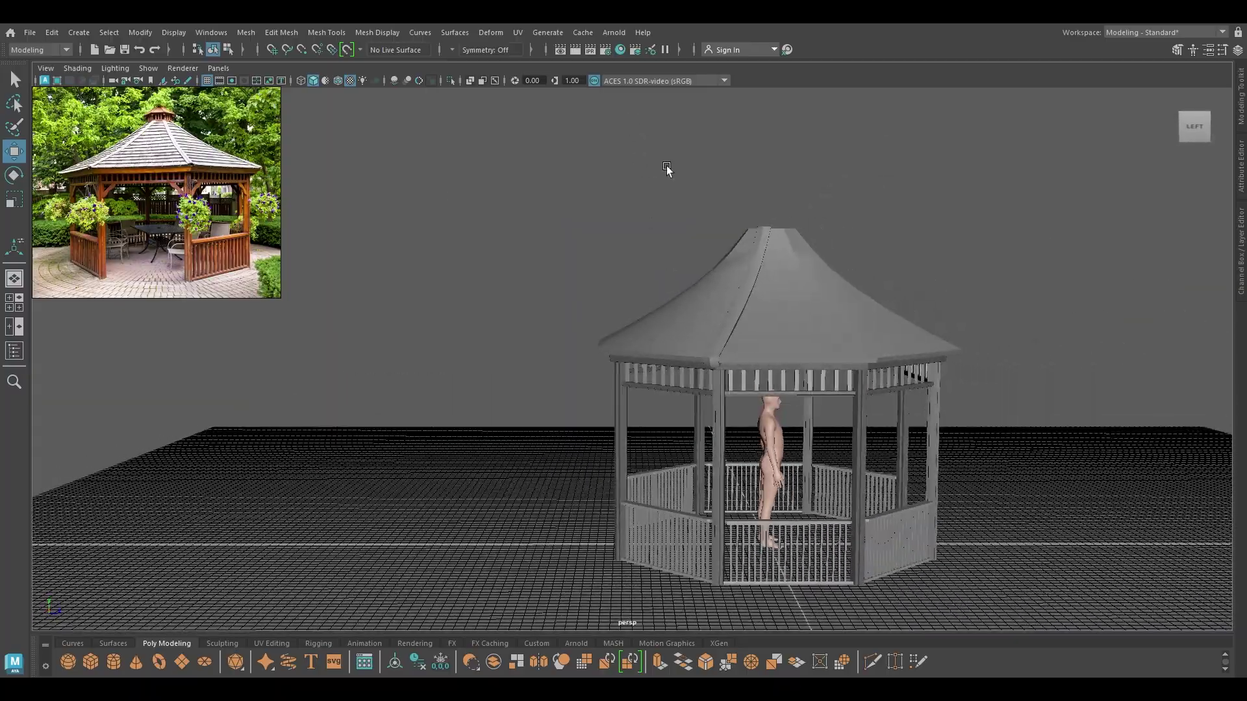
key("7")
mouse_move(898, 338)
left_mouse_down("alt")
mouse_move(768, 304)
mouse_move(899, 384)
left_mouse_up("alt")
key("6")
scroll(899, 376, "up", 2)
middle_click_drag(899, 375, 749, 458, "alt")
- Select the edge loops along all the roof's ridges and harden them
left_click(749, 458)
mouse_move(749, 458)
left_mouse_down("alt")
mouse_move(805, 453)
mouse_move(746, 440)
left_mouse_up("alt")
right_click_drag(743, 341, 743, 273)
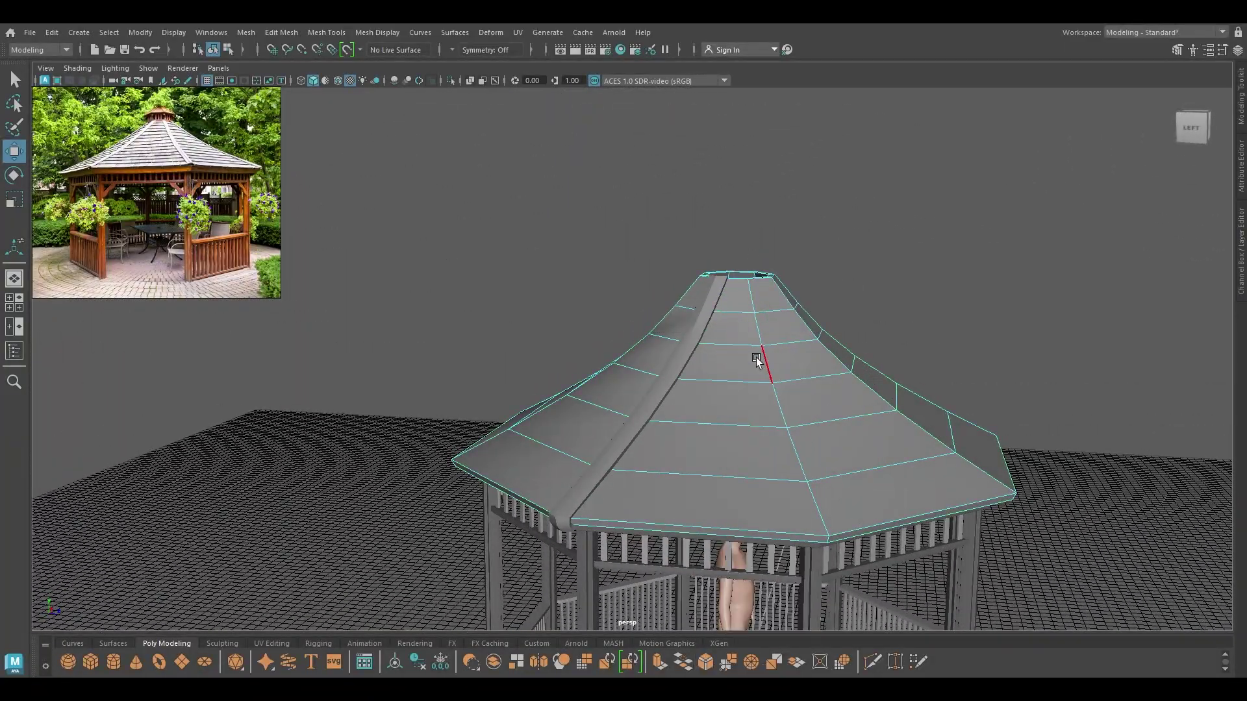
mouse_move(761, 369)
left_mouse_down("alt")
mouse_move(828, 404)
mouse_move(740, 371)
mouse_move(727, 347)
mouse_move(758, 417)
mouse_move(752, 399)
mouse_move(628, 411)
mouse_move(677, 431)
mouse_move(730, 545)
mouse_move(696, 454)
left_mouse_up("alt")
double_click(634, 356, "shift")
key("4")
key("5")
key("4")
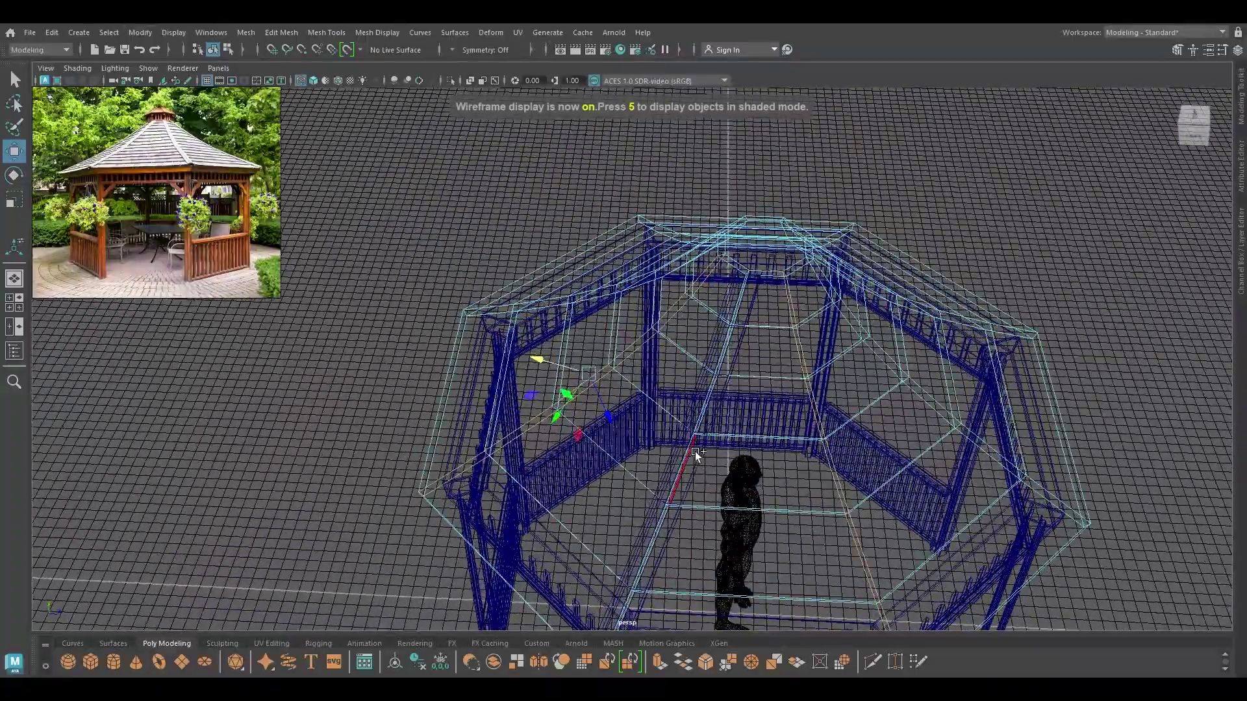
right_click_drag(825, 308, 821, 458)
left_click_drag(916, 442, 837, 438, "alt")
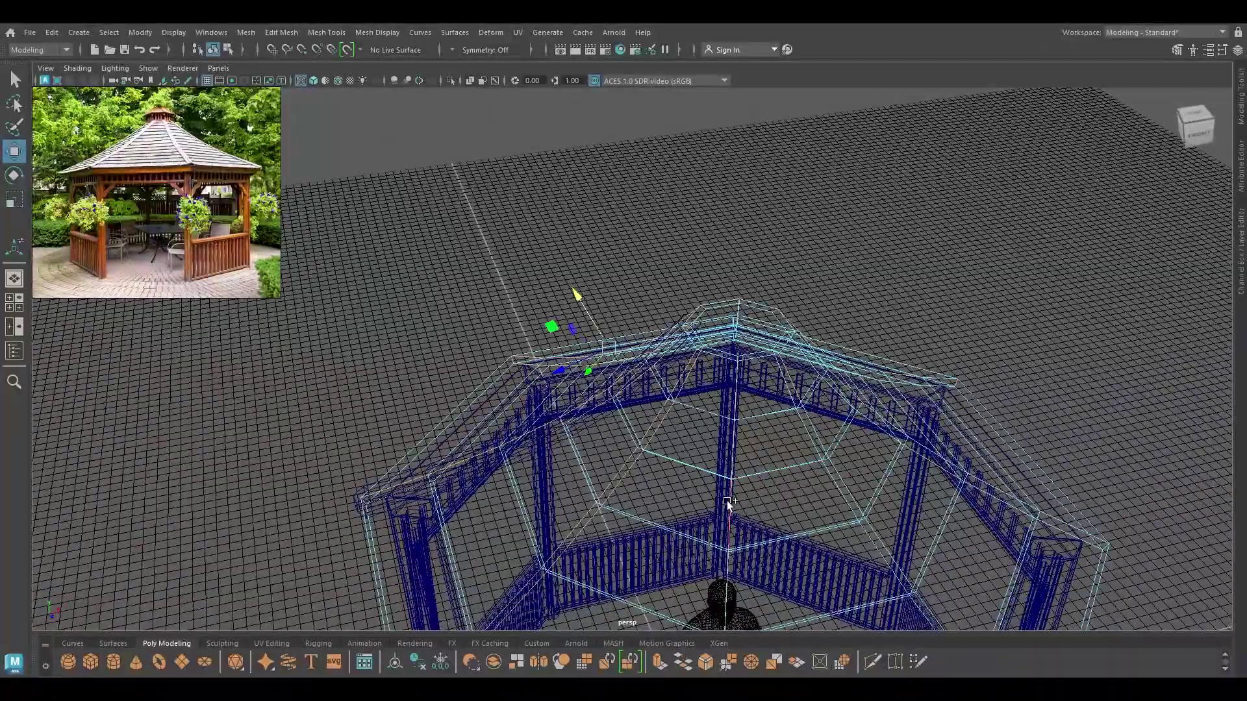
left_click_drag(726, 504, 836, 505, "alt")
left_click_drag(912, 403, 696, 528, "alt")
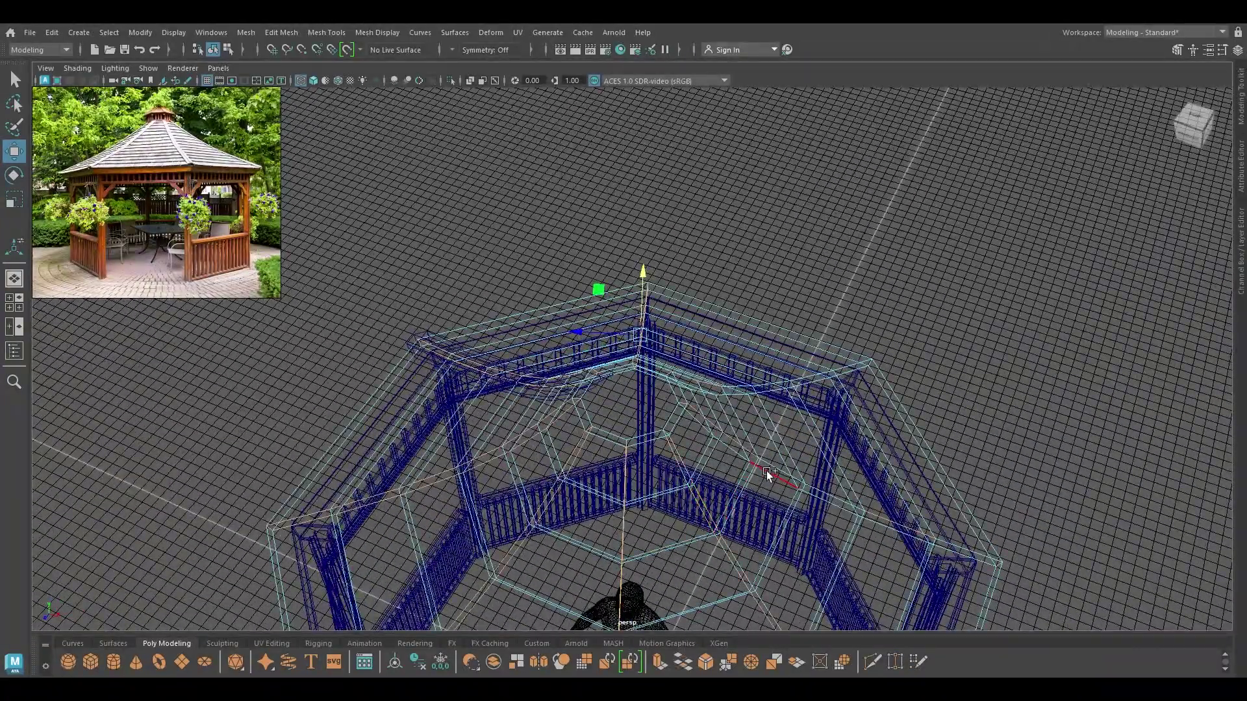
left_click(771, 398)
left_click_drag(771, 397, 674, 418, "alt")
key("5")
left_click(388, 31)
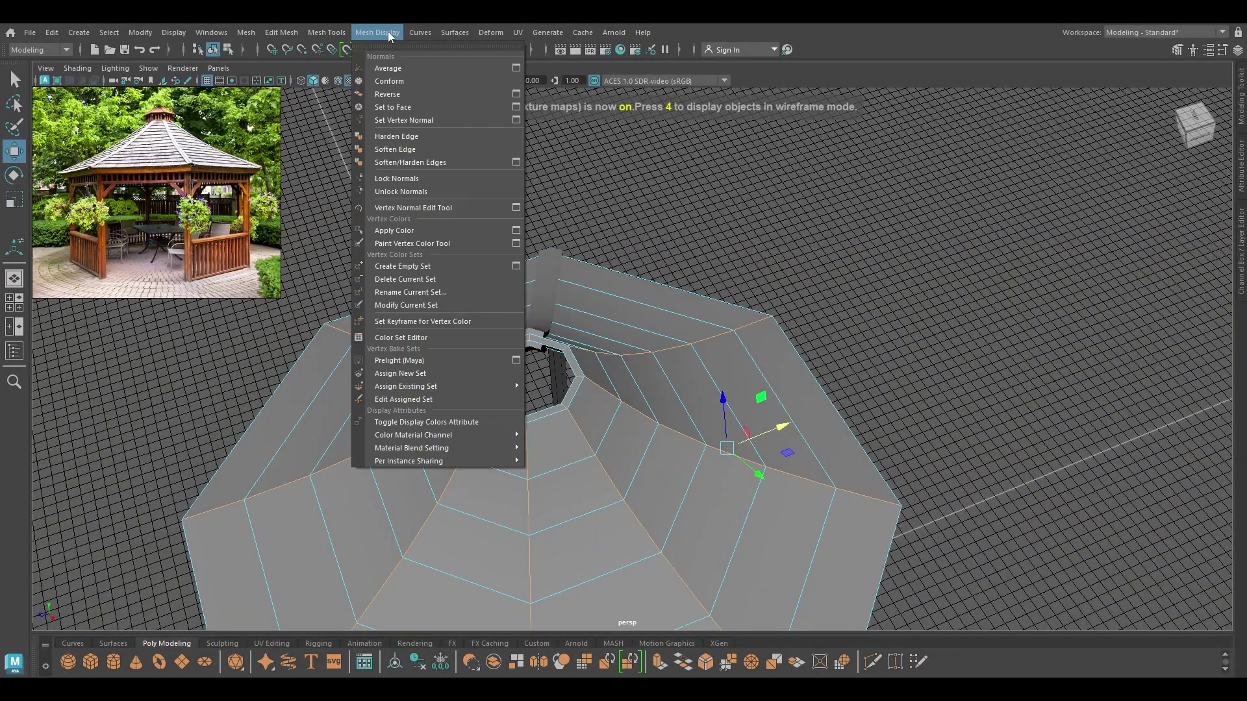
left_click(412, 140)
right_click_drag(723, 286, 863, 194)
left_click(866, 197)
- In the top view, move the trim strip's pivot to the center of the octagonal roof
mouse_move(935, 344)
left_mouse_down("alt")
mouse_move(992, 286)
mouse_move(890, 288)
mouse_move(854, 312)
mouse_move(912, 313)
left_mouse_up("alt")
key("space")
left_click(706, 335)
mouse_move(707, 335)
left_mouse_down("alt")
mouse_move(574, 326)
mouse_move(721, 306)
left_mouse_up("alt")
key("space")
left_click_drag(639, 303, 672, 272)
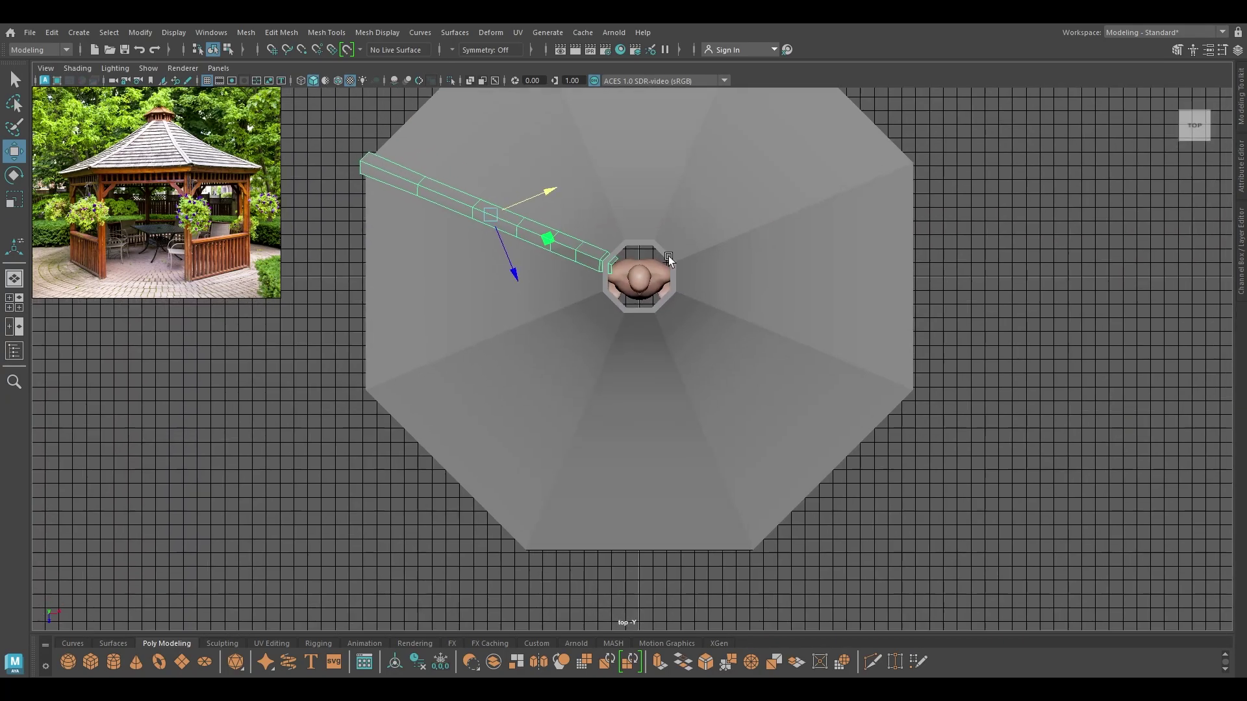
middle_click_drag(672, 268, 700, 296, "alt")
right_click_drag(700, 296, 691, 338, "alt")
key("d")
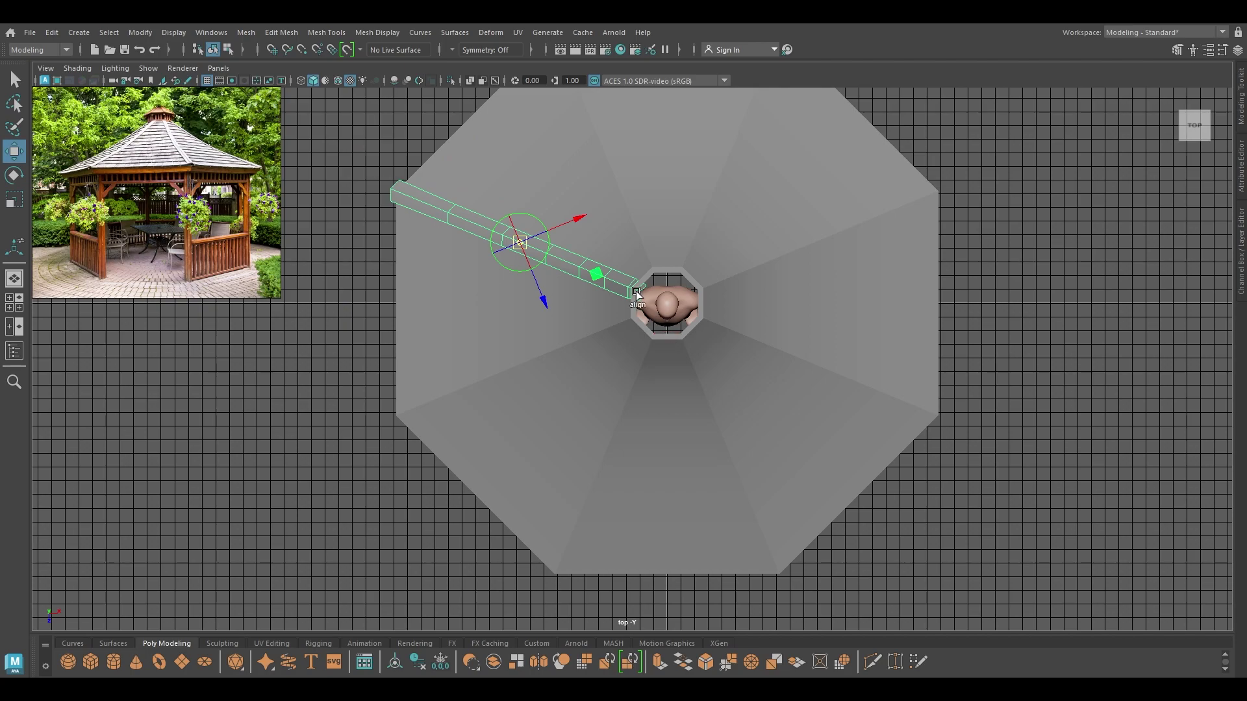
key("w")
left_click_drag(527, 244, 669, 308)
key("d")
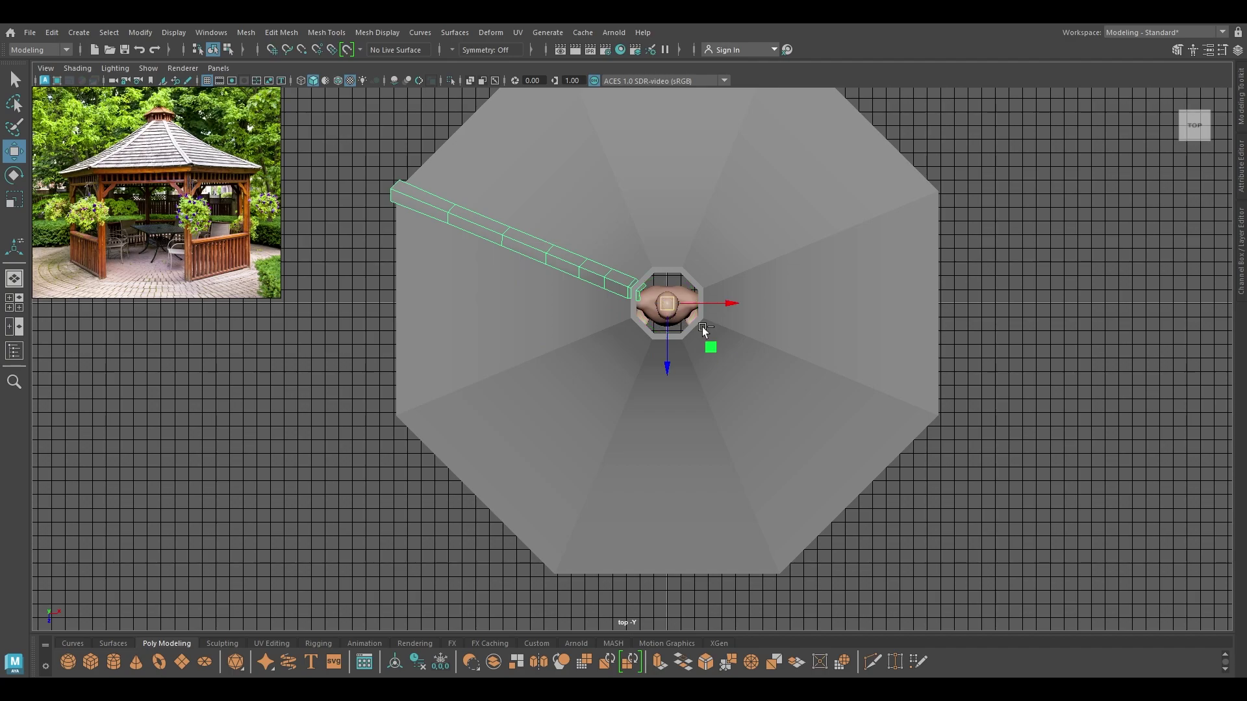
- Duplicate the trim strip by repeated rotation around the roof's center onto every ridge, and return to the perspective view
key("e")
mouse_move(704, 349)
left_mouse_down()
mouse_move(692, 362)
mouse_move(726, 360)
mouse_move(654, 368)
left_mouse_up()
key("ctrl+z")
key("e")
key("shift+d")
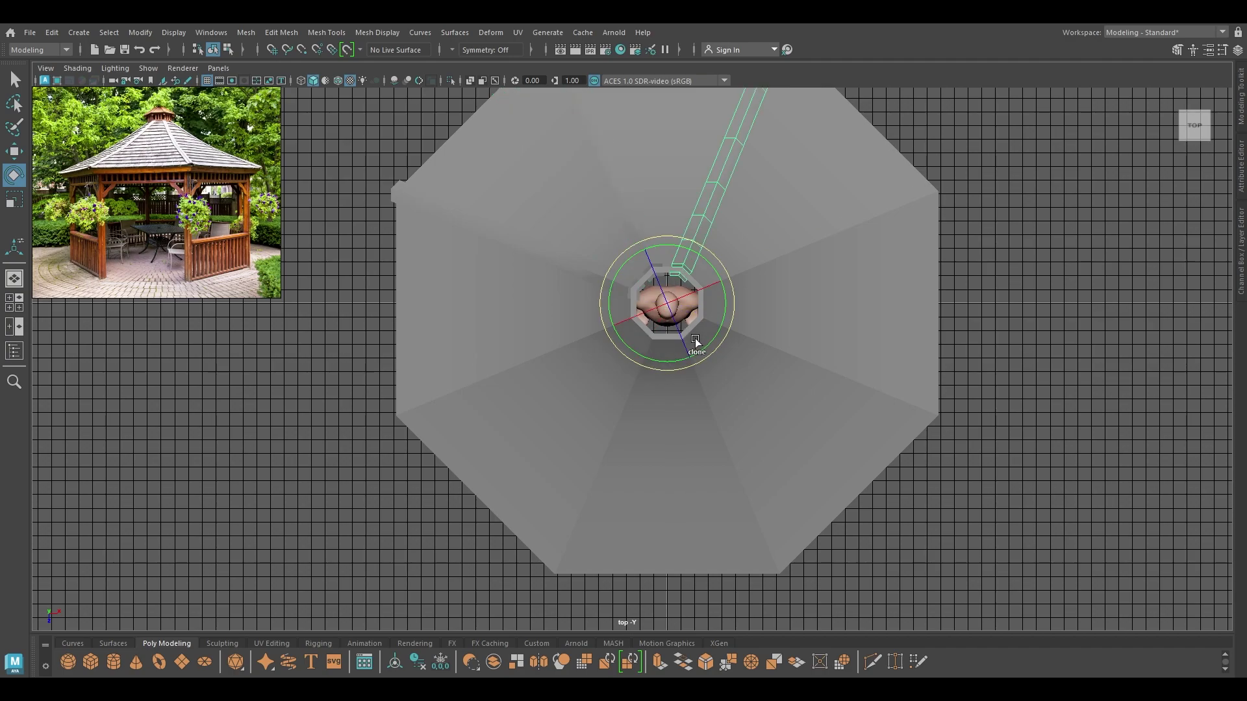
key("space")
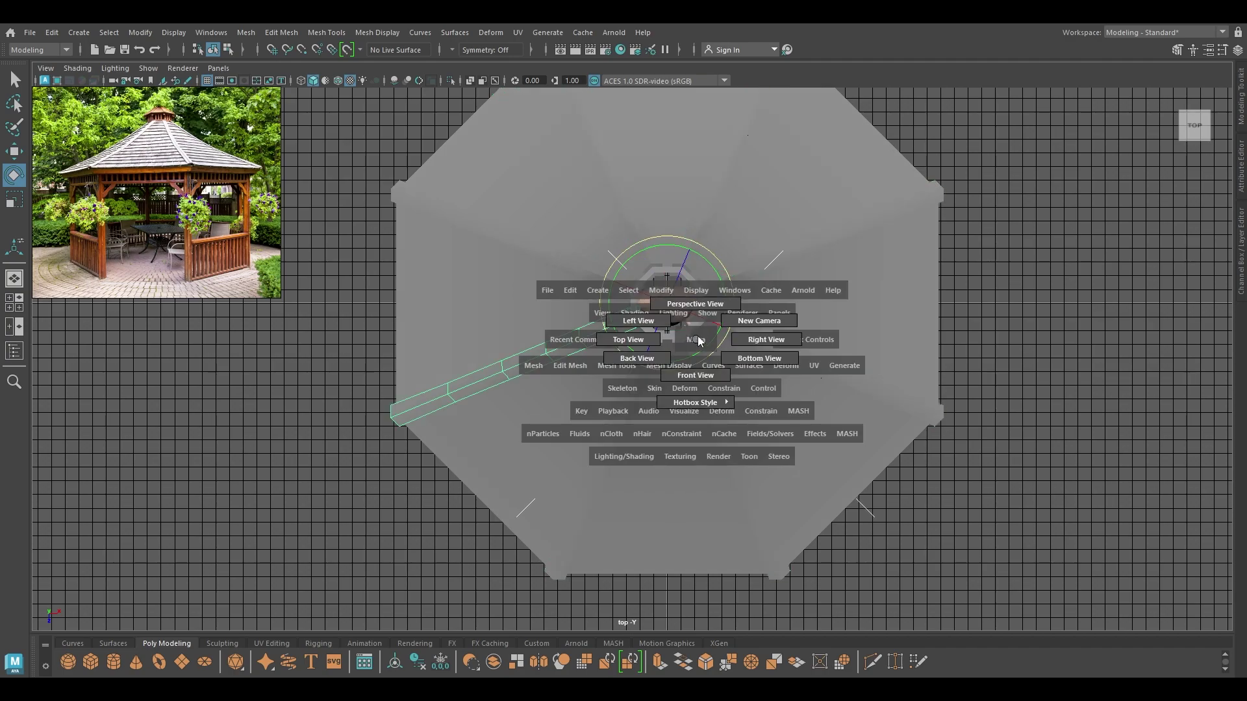
left_click_drag(697, 342, 696, 236)
key("6")
- Show wireframe on shaded and compare the trim strip ends around the roof opening with the cupola in the reference photo
mouse_move(844, 305)
left_mouse_down("alt")
mouse_move(859, 302)
mouse_move(867, 253)
mouse_move(835, 309)
mouse_move(765, 311)
left_mouse_up("alt")
left_click_drag(698, 311, 627, 293, "alt")
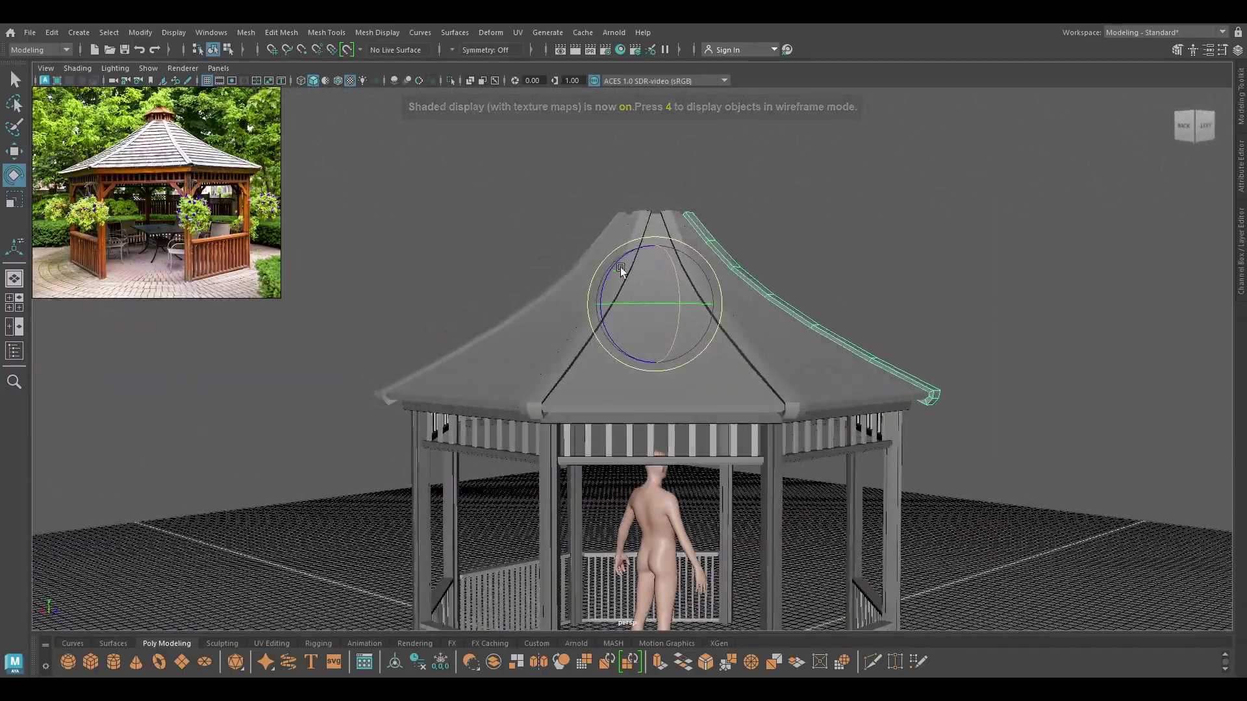
key("w")
left_click(338, 81)
mouse_move(379, 128)
left_mouse_down("alt")
mouse_move(587, 271)
mouse_move(642, 353)
mouse_move(578, 312)
left_mouse_up("alt")
right_click_drag(578, 312, 495, 265, "alt")
left_click_drag(496, 264, 552, 273, "alt")
right_click_drag(551, 272, 617, 415, "alt")
left_click_drag(618, 415, 605, 370, "alt")
left_click_drag(623, 260, 615, 234, "alt")
right_click_drag(615, 234, 662, 509, "alt")
left_click_drag(662, 509, 636, 392, "alt")
right_click_drag(636, 392, 676, 477, "alt")
middle_click_drag(618, 353, 653, 425, "alt")
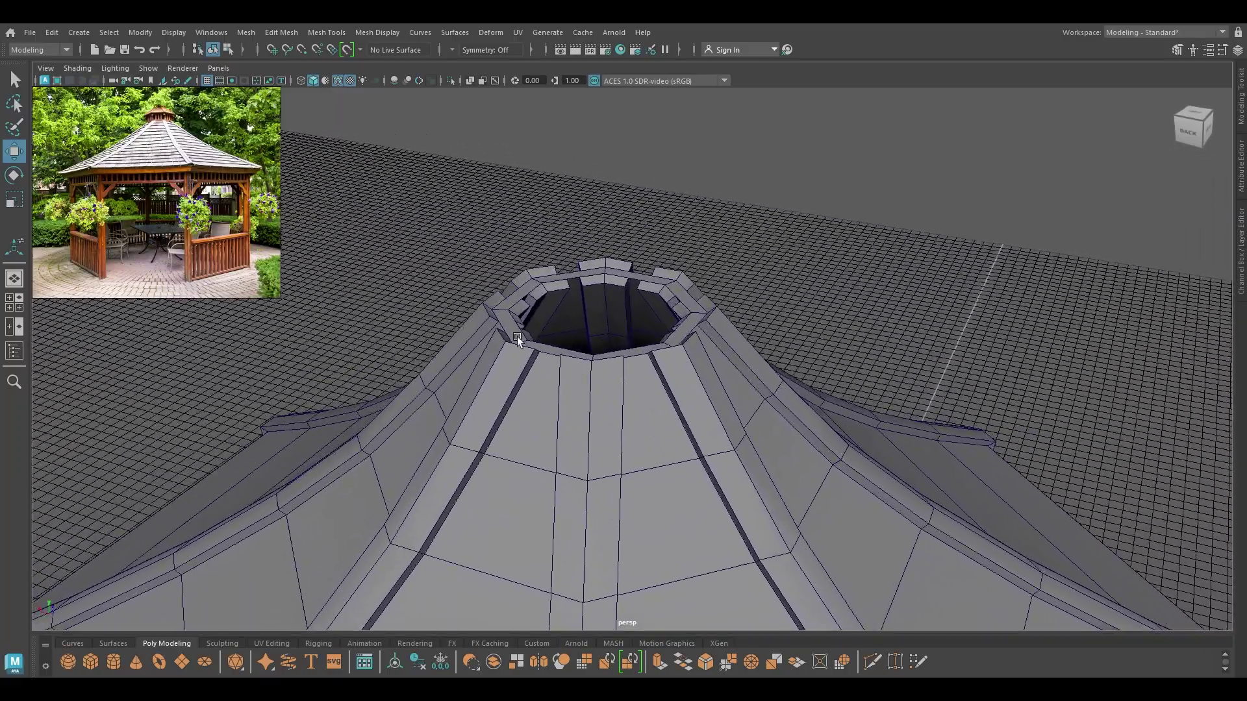
right_click_drag(518, 339, 564, 446, "alt")
scroll(159, 126, "up", 5)
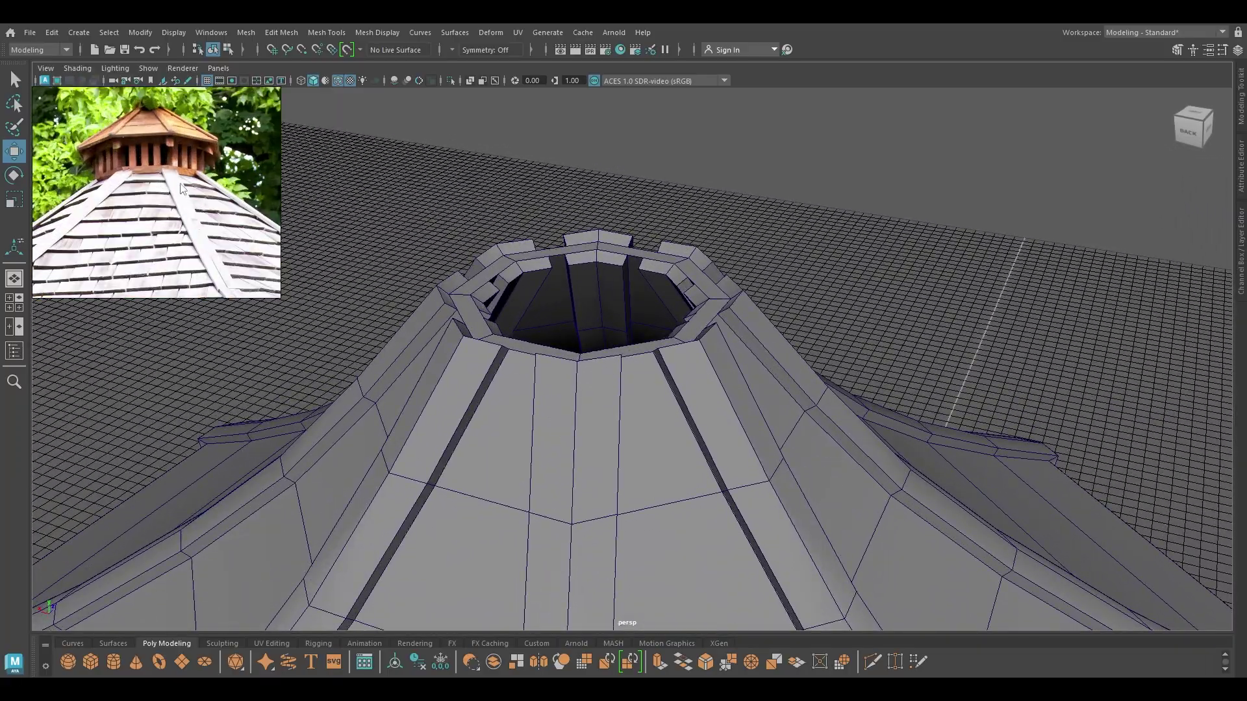
middle_click_drag(221, 222, 216, 193)
right_click_drag(614, 263, 635, 284, "alt")
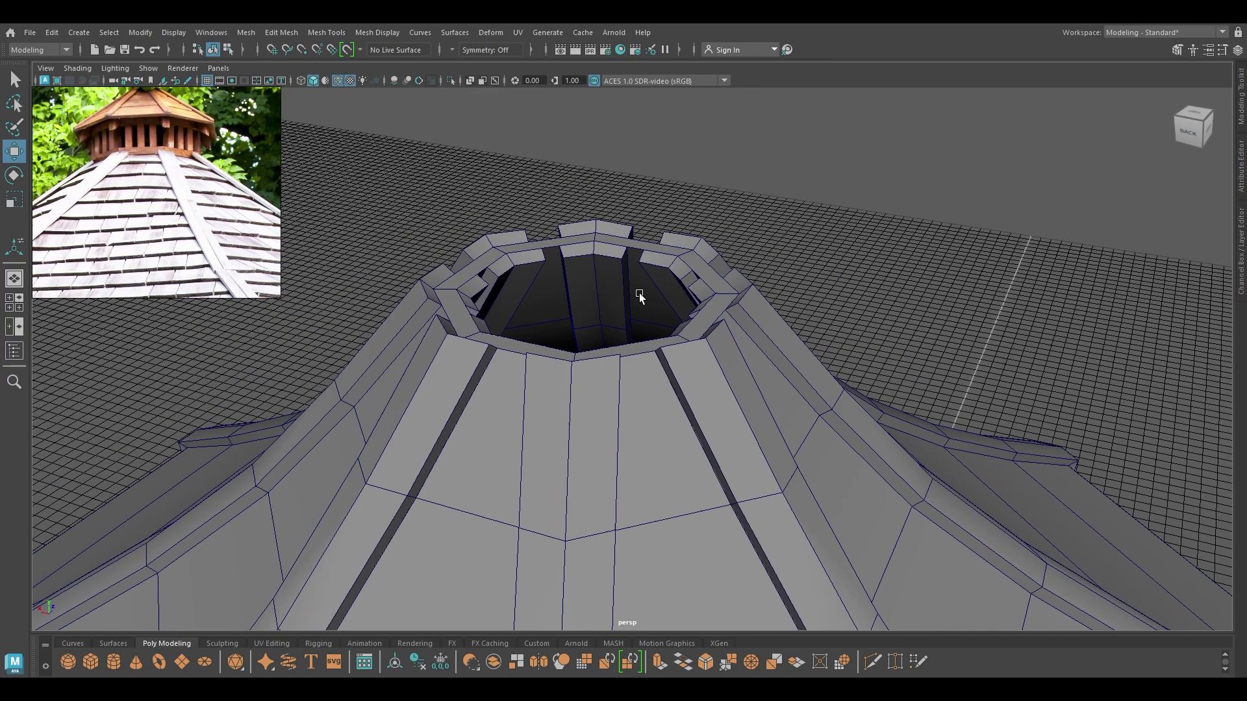
middle_click_drag(635, 284, 746, 370, "alt")
right_click_drag(610, 337, 647, 390, "alt")
- Select the ring of top faces around the roof opening and duplicate it as separate geometry
left_click_drag(647, 389, 586, 453, "alt")
left_click(586, 453)
right_click_drag(842, 245, 843, 281)
left_click(806, 311)
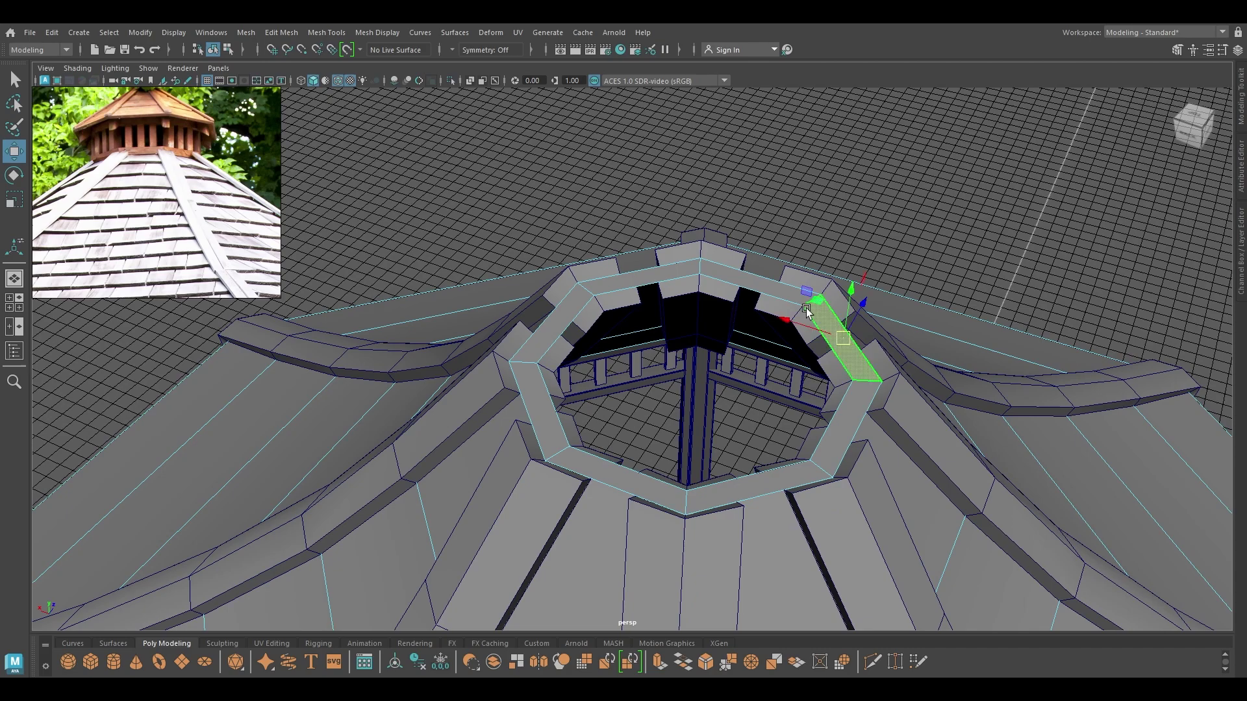
double_click(770, 290, "shift")
key("ctrl+e")
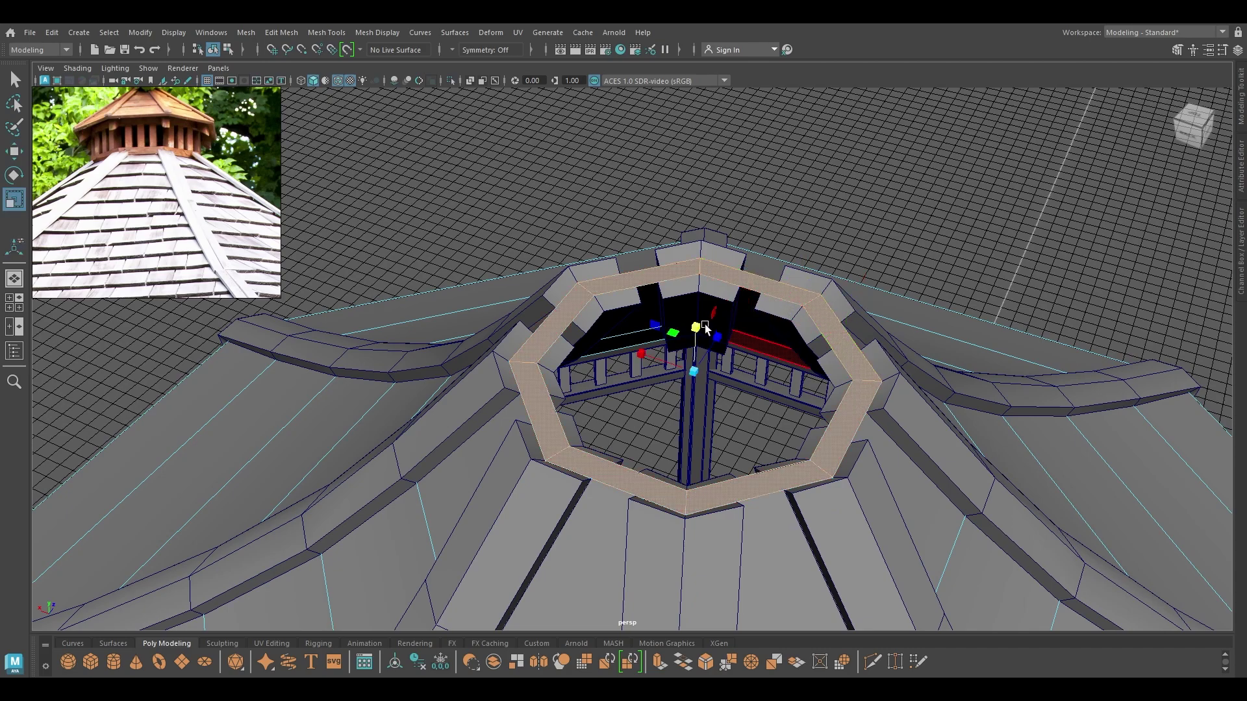
right_click_drag(741, 182, 722, 420, "shift")
right_click_drag(727, 281, 777, 292)
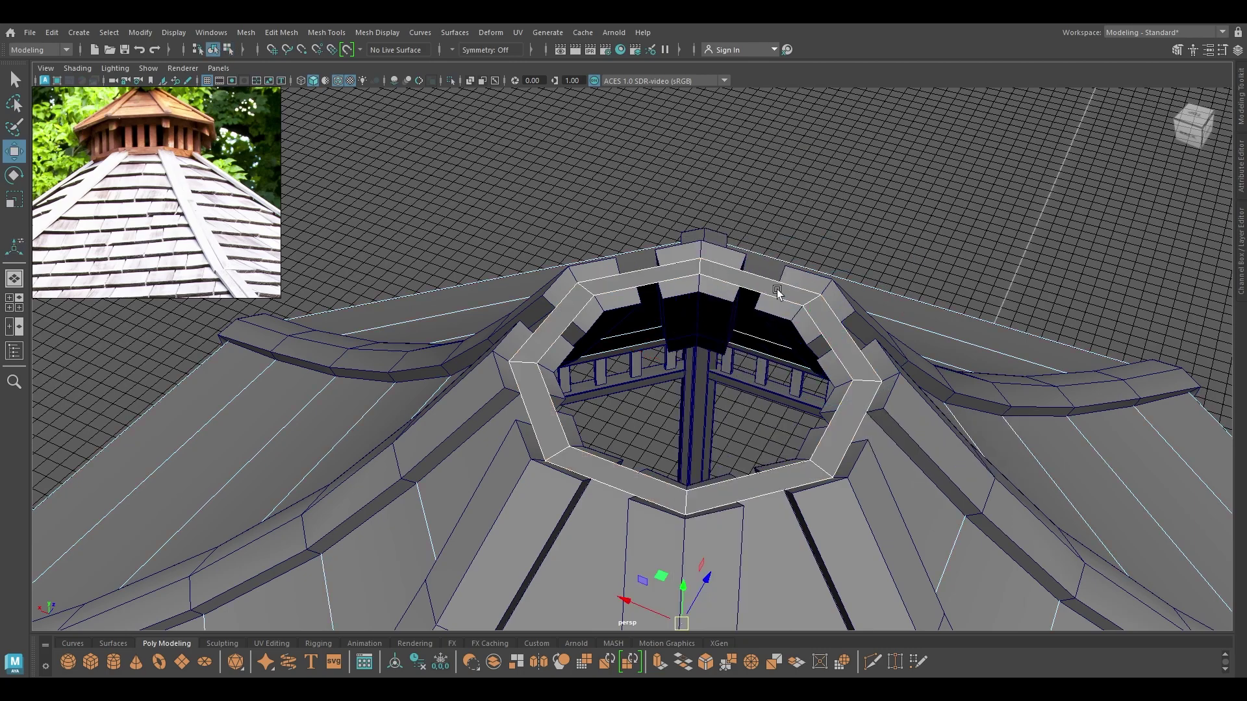
- Extrude the duplicated octagonal ring's faces straight up to give it height
key("space")
left_click_drag(740, 244, 757, 341)
key("ctrl+e")
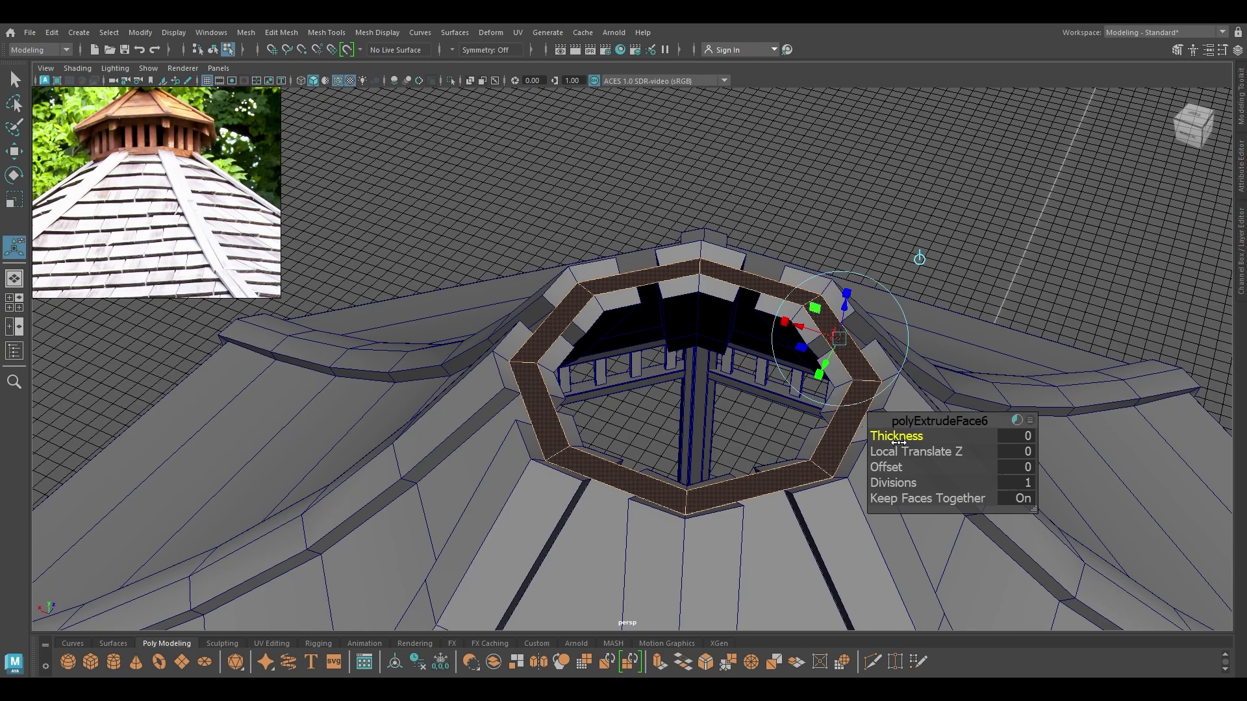
left_click(918, 260)
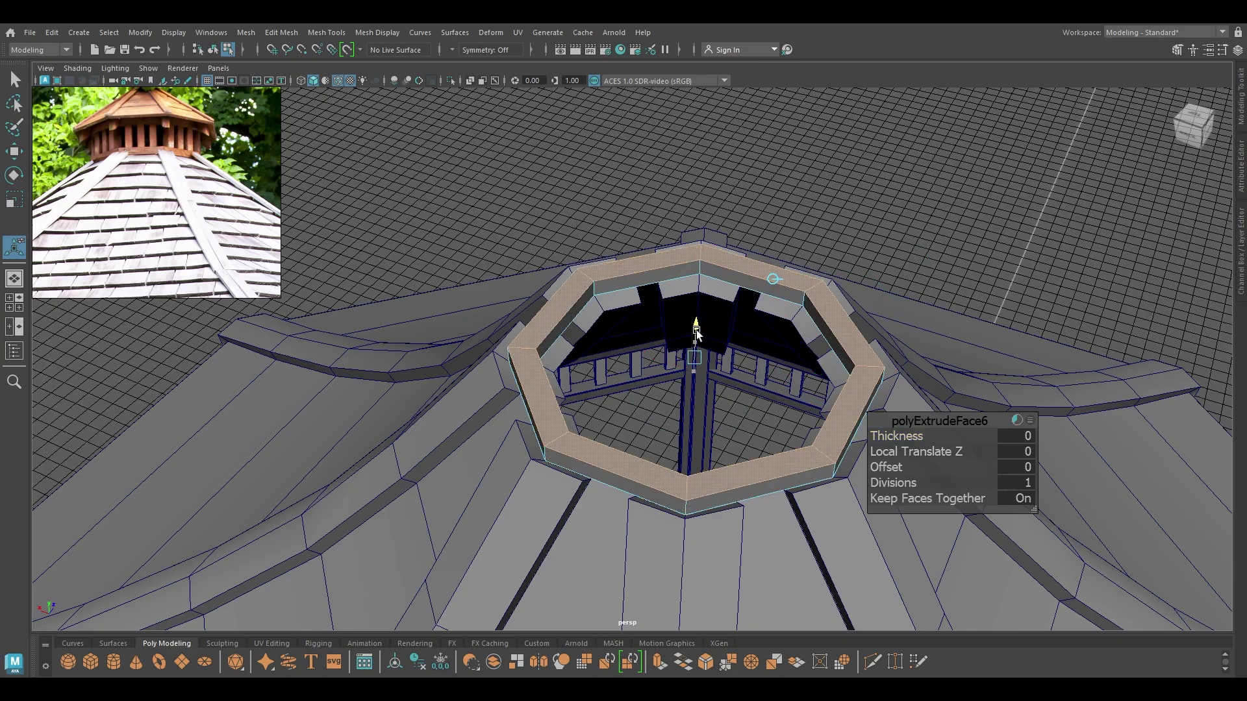
left_click_drag(692, 337, 656, 345, "alt")
right_click_drag(656, 294, 707, 296)
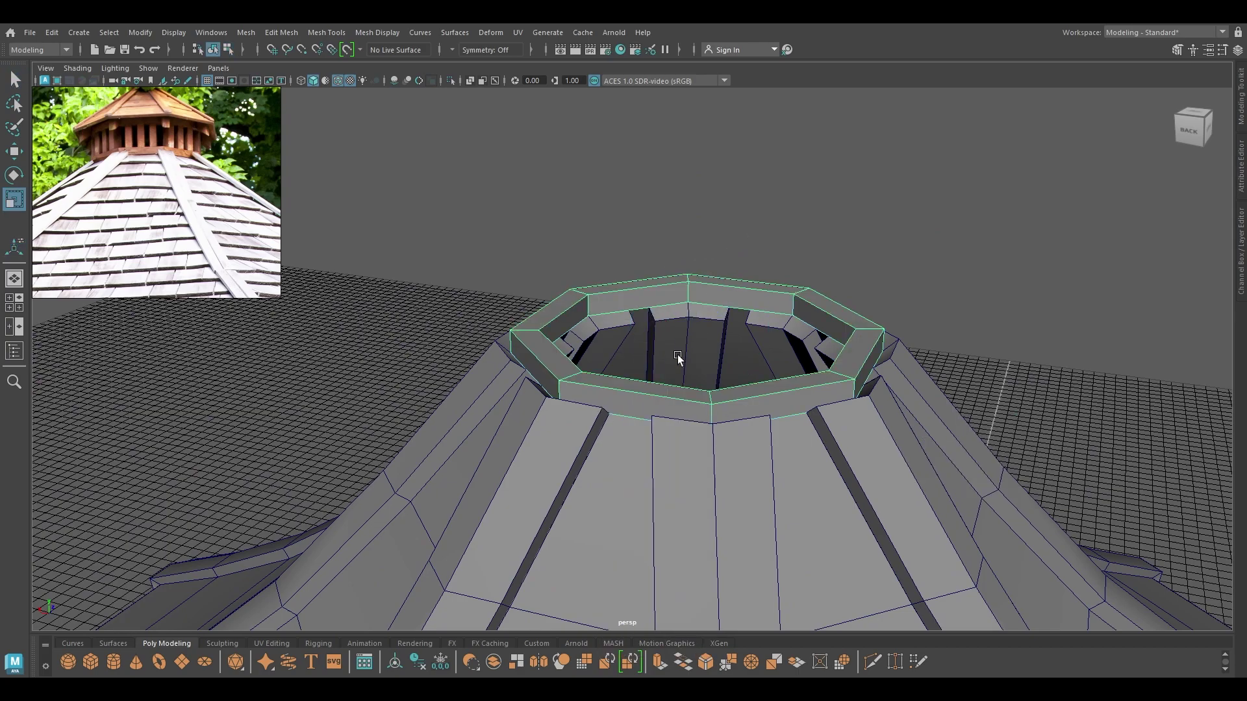
- Center the octagonal ring's pivot, then scale the ring up and lower it onto the trim strip ends
key("w")
key("space")
left_click(640, 304)
left_click(660, 400)
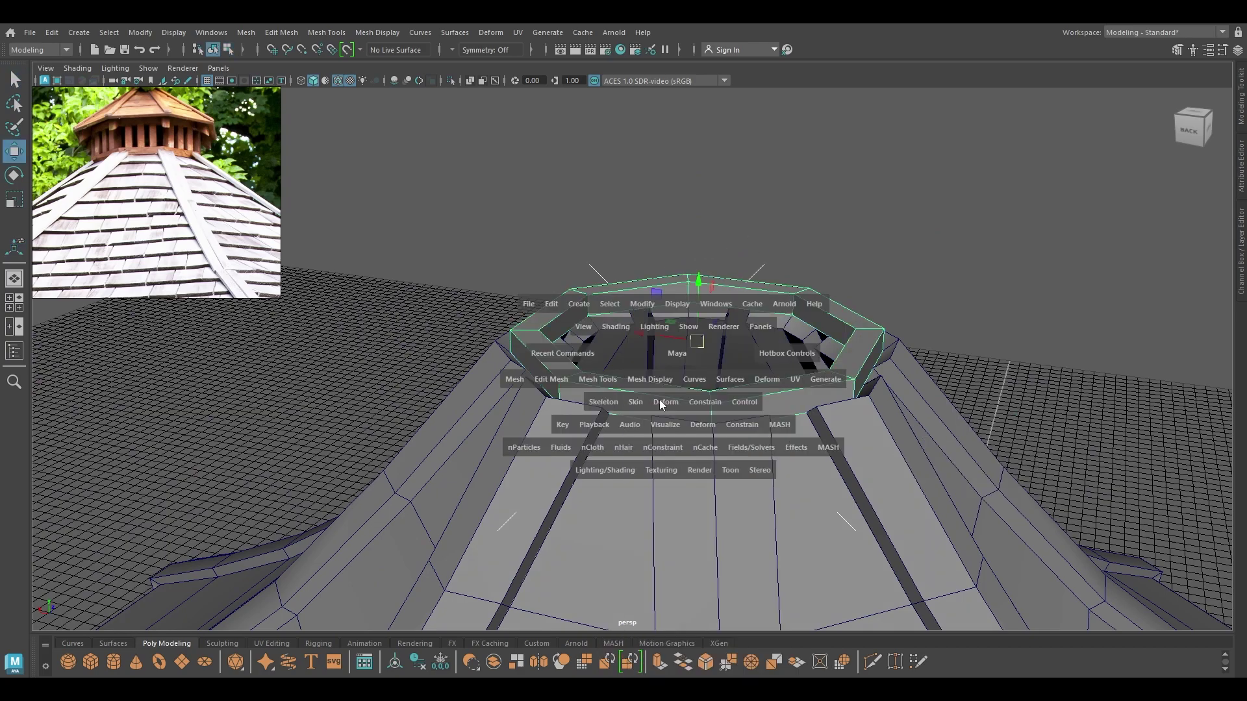
key("r")
left_click_drag(693, 341, 728, 343)
key("w")
left_click_drag(697, 286, 686, 337)
- Scale the ring's inner edge loops inward to widen its rim, and return it to object selection
right_click_drag(673, 262, 669, 227)
mouse_move(680, 374)
left_mouse_down()
mouse_move(651, 381)
mouse_move(681, 356)
left_mouse_up()
key("4")
left_click_drag(648, 398, 574, 421, "alt")
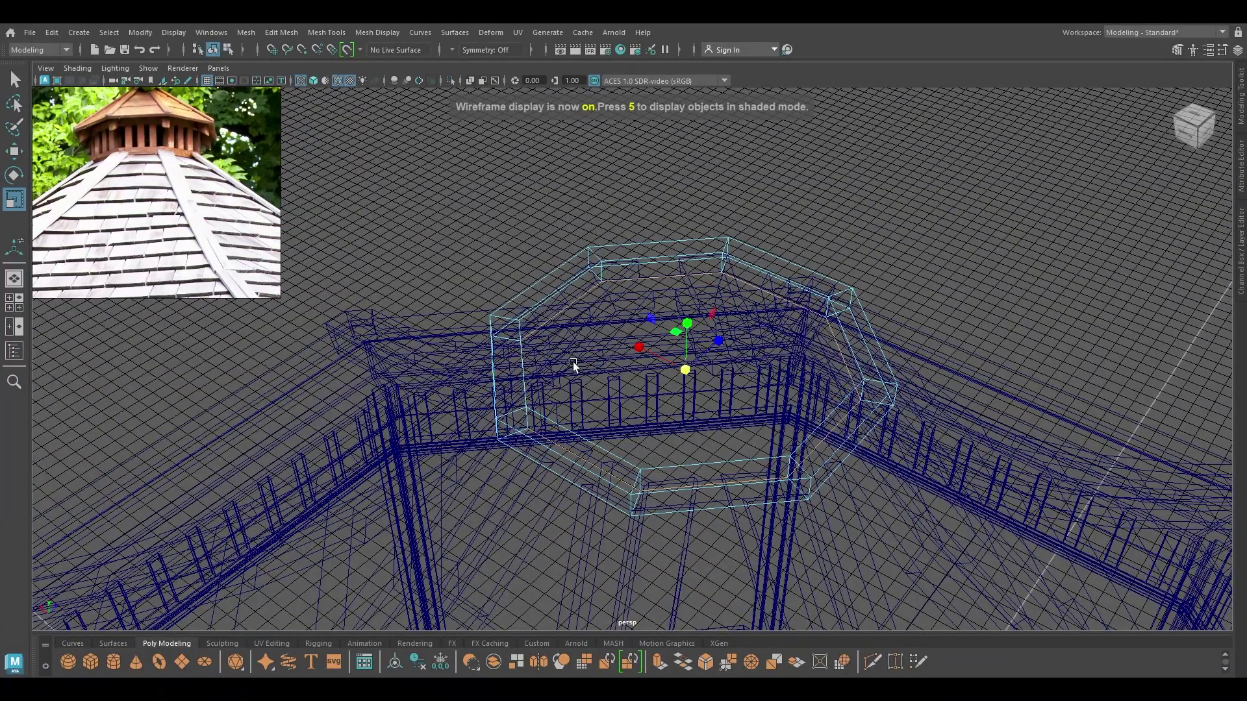
key("5")
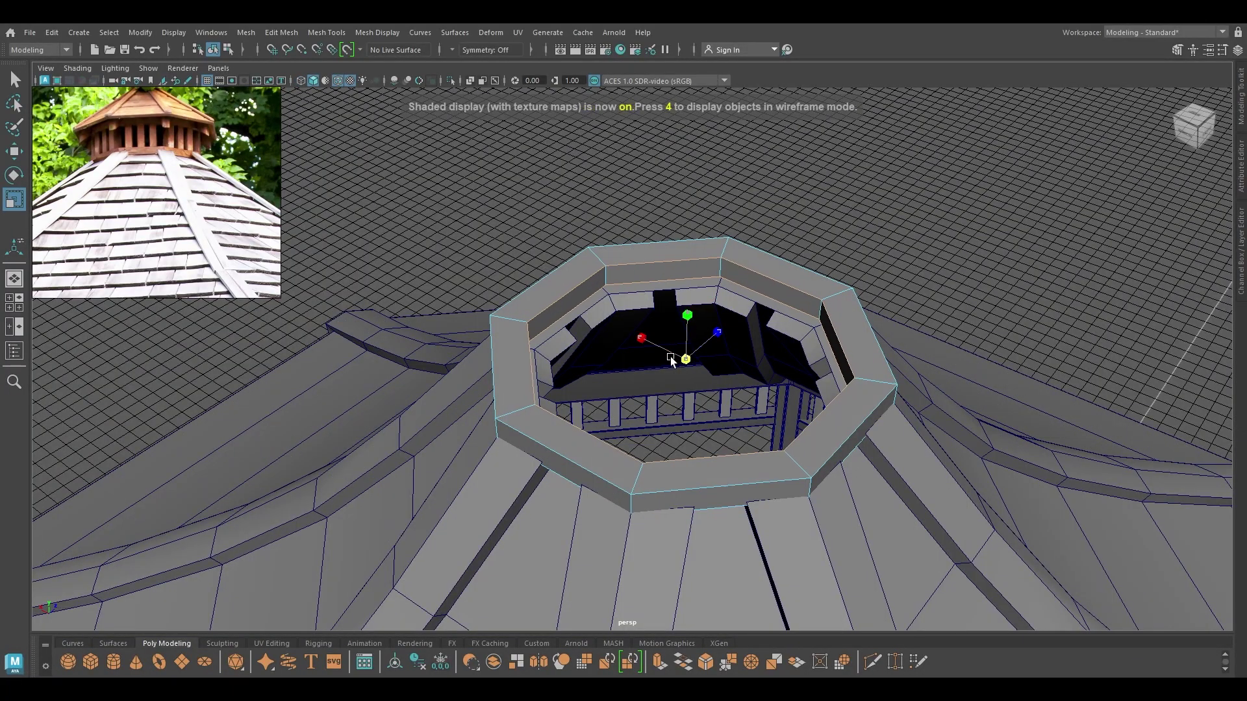
key("w")
scroll(586, 382, "down", 1)
left_click_drag(585, 378, 637, 346, "alt")
right_click_drag(621, 293, 732, 229)
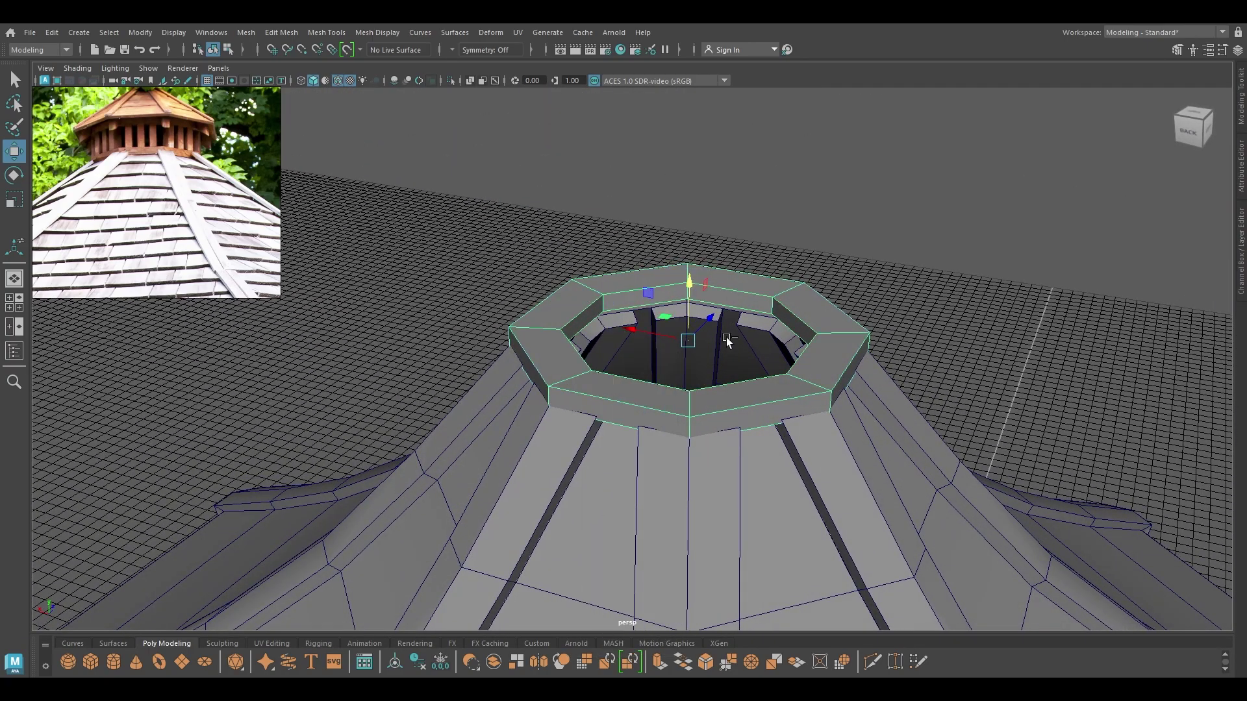
- Duplicate the octagonal ring in the front view and raise the copy above the roof opening
key("space")
left_click_drag(728, 344, 735, 419)
scroll(728, 390, "down", 1)
middle_click_drag(711, 279, 685, 519, "alt")
scroll(772, 364, "up", 5)
scroll(774, 353, "up", 2)
left_click_drag(755, 420, 744, 292)
left_click(760, 456)
left_click_drag(753, 417, 753, 424)
key("space")
left_click_drag(753, 424, 756, 372)
left_click(960, 307)
- Compare the two octagonal rings at the roof peak with wireframe on shaded off and on
left_click_drag(960, 307, 407, 99, "alt")
left_click(337, 80)
mouse_move(468, 176)
left_mouse_down("alt")
mouse_move(496, 191)
mouse_move(570, 181)
mouse_move(481, 185)
left_mouse_up("alt")
left_click(338, 80)
mouse_move(533, 234)
left_mouse_down("alt")
mouse_move(631, 306)
mouse_move(623, 290)
mouse_move(587, 295)
mouse_move(629, 349)
mouse_move(638, 325)
mouse_move(677, 305)
mouse_move(646, 317)
mouse_move(684, 298)
mouse_move(677, 248)
mouse_move(611, 185)
mouse_move(640, 357)
mouse_move(646, 326)
mouse_move(637, 362)
mouse_move(609, 384)
mouse_move(647, 430)
mouse_move(593, 431)
left_mouse_up("alt")
scroll(682, 481, "up", 8)
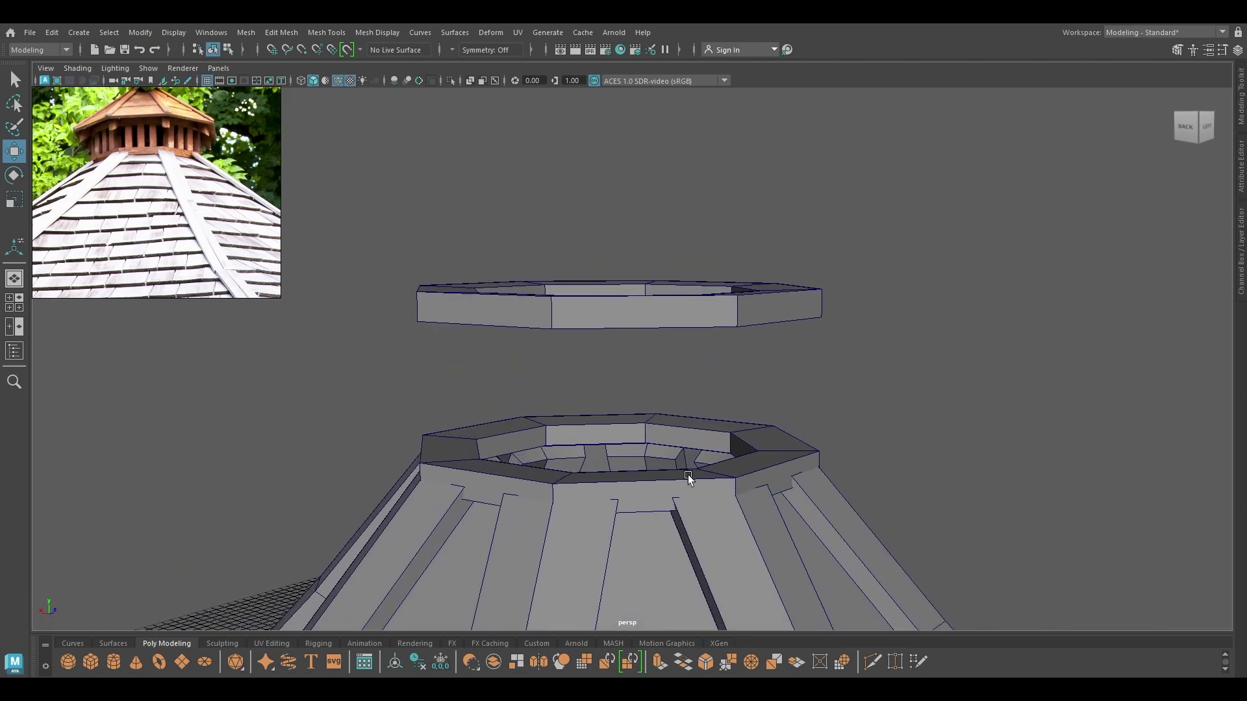
- Select all roof panels with their ridge trim strips and combine them into a single mesh
left_click(666, 483)
right_click_drag(710, 512, 654, 161, "alt")
left_click_drag(653, 161, 672, 303, "alt")
left_click_drag(748, 247, 363, 271)
scroll(454, 270, "down", 3)
left_click_drag(545, 268, 595, 287, "alt")
middle_click_drag(607, 308, 612, 250, "alt")
right_click_drag(611, 250, 620, 341, "alt")
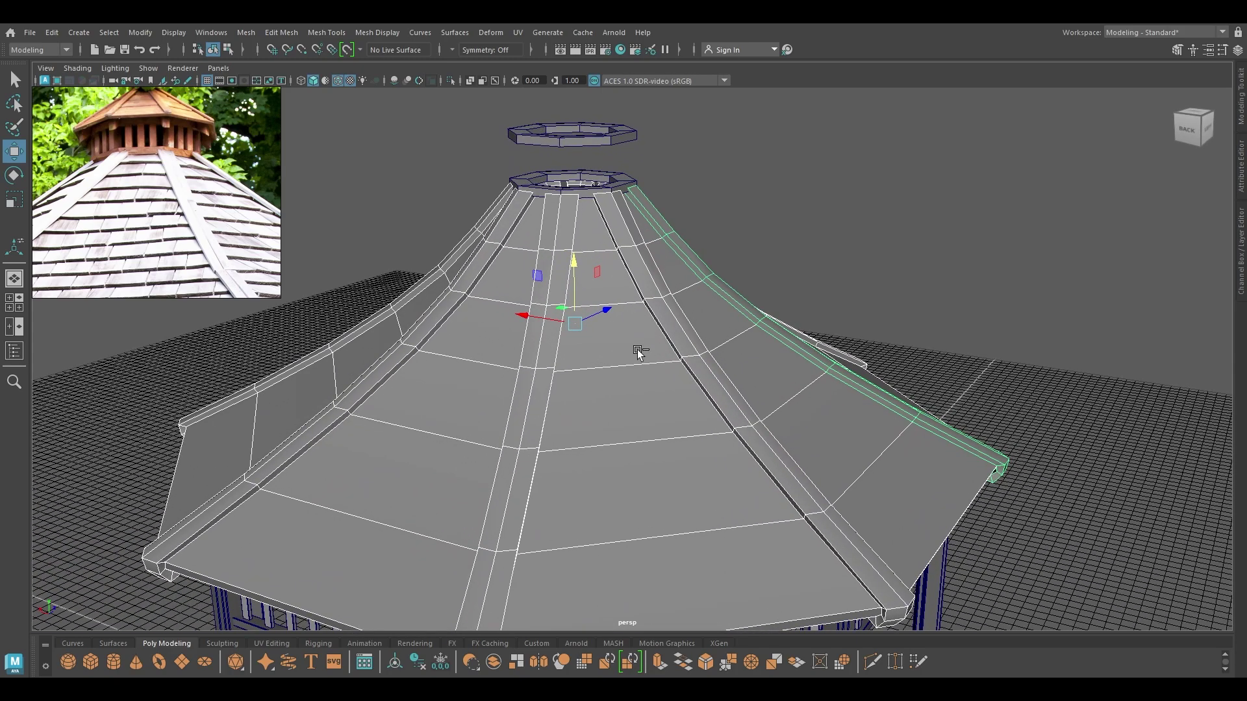
right_click_drag(759, 232, 715, 518, "shift")
- Duplicate the combined roof, raise the copy above the octagonal rings and scale it down
right_click_drag(643, 391, 590, 229, "alt")
middle_click_drag(590, 229, 609, 306, "alt")
key("ctrl+d")
left_click_drag(615, 371, 591, 250)
middle_click_drag(591, 251, 575, 332, "alt")
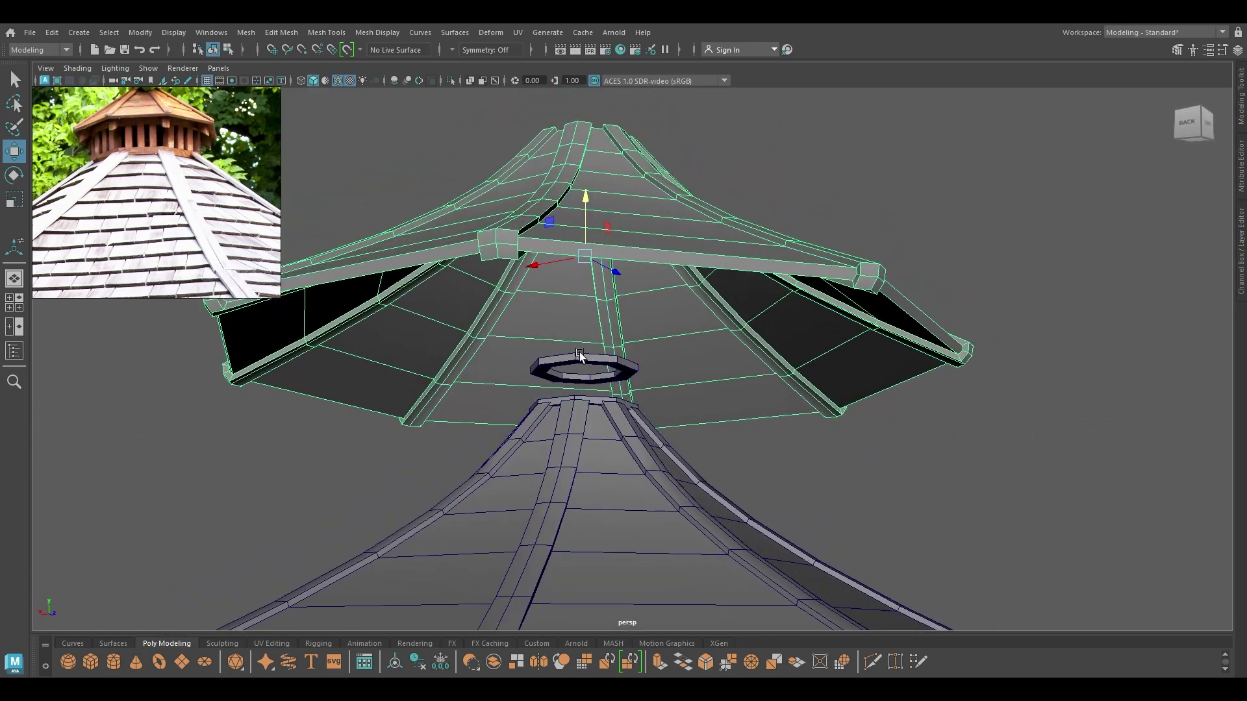
left_click_drag(578, 354, 576, 377, "alt")
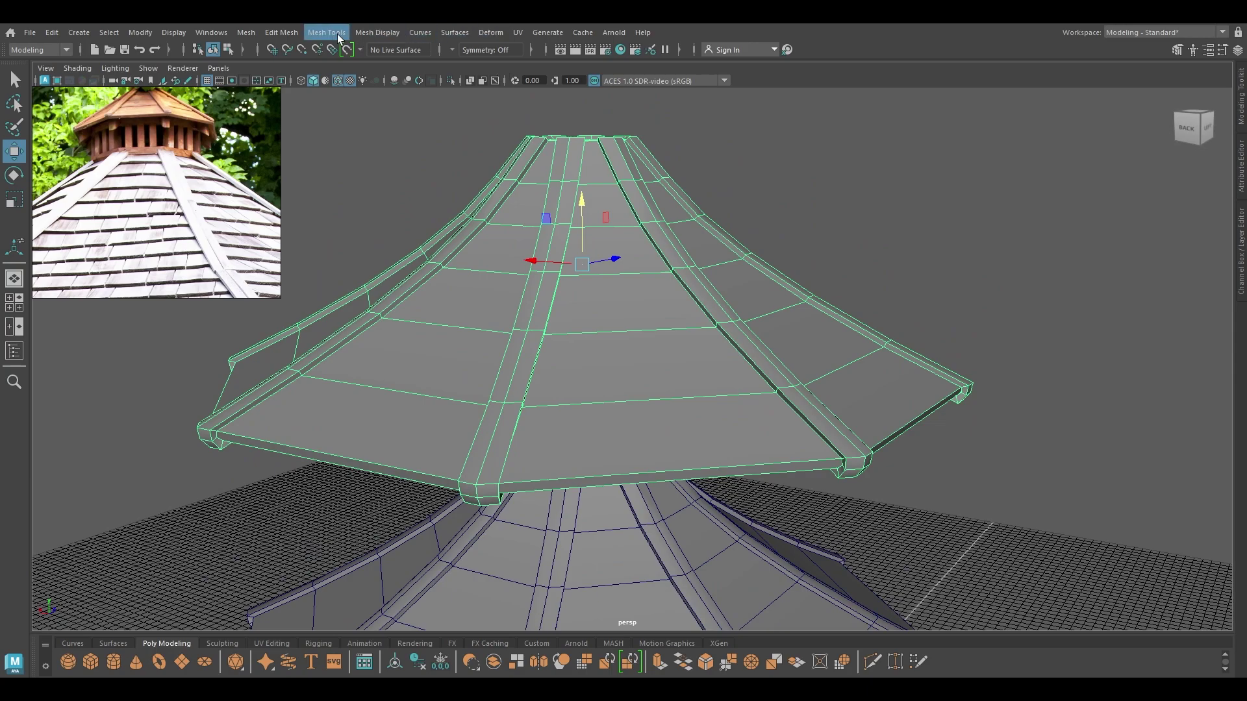
left_click_drag(583, 272, 237, 318)
- In the front view, shrink the roof copy to slightly wider than the upper octagonal ring and lower it onto that ring
key("w")
key("space")
left_click_drag(513, 292, 525, 329)
right_click_drag(598, 265, 552, 39, "alt")
middle_click_drag(649, 141, 552, 180, "alt")
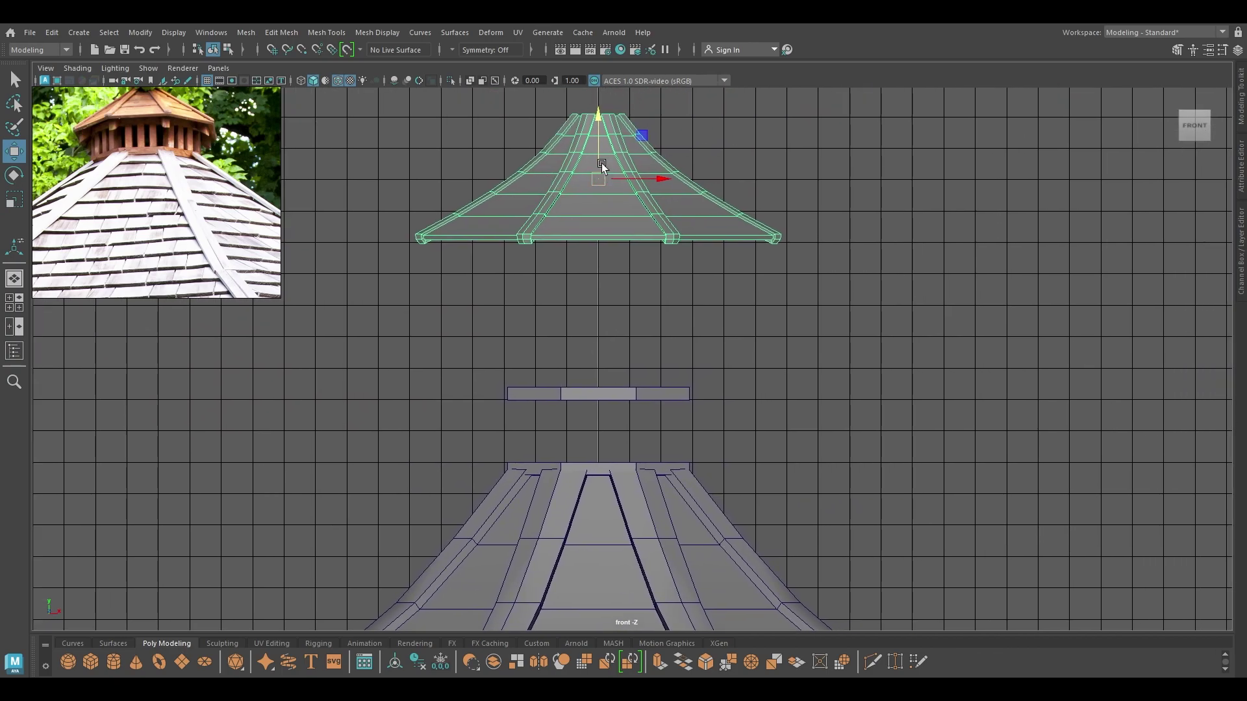
left_click_drag(590, 113, 608, 269)
key("r")
left_click_drag(609, 328, 517, 360)
key("w")
left_click_drag(599, 267, 598, 288)
left_click_drag(602, 354, 572, 358)
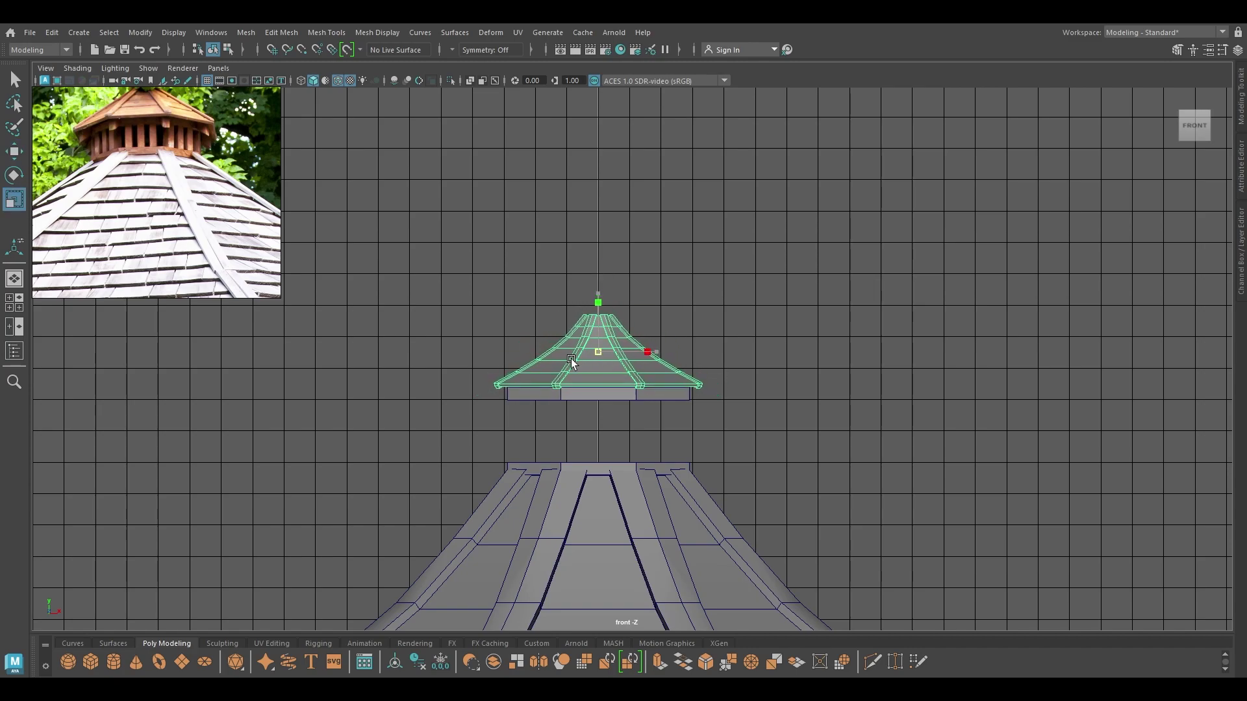
left_click_drag(600, 289, 635, 311)
- Compare the gazebo and its small cupola roof with the reference photo, from the front and in perspective, with wireframe on shaded off
key("space")
key("f")
left_click_drag(762, 247, 851, 273, "alt")
left_click(841, 302)
right_click_drag(841, 303, 724, 369, "alt")
mouse_move(725, 370)
left_mouse_down("alt")
mouse_move(689, 343)
mouse_move(673, 306)
left_mouse_up("alt")
left_click(338, 80)
key("space")
left_click_drag(594, 322, 647, 397)
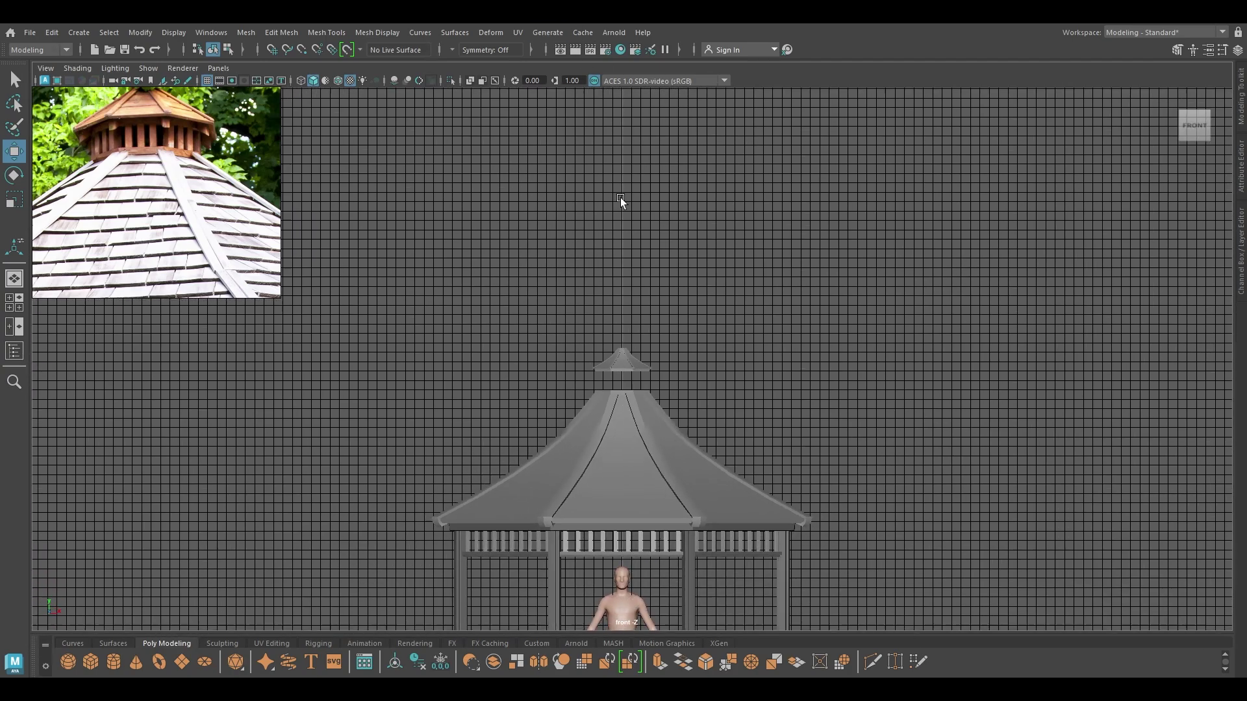
right_click_drag(635, 255, 627, 182, "alt")
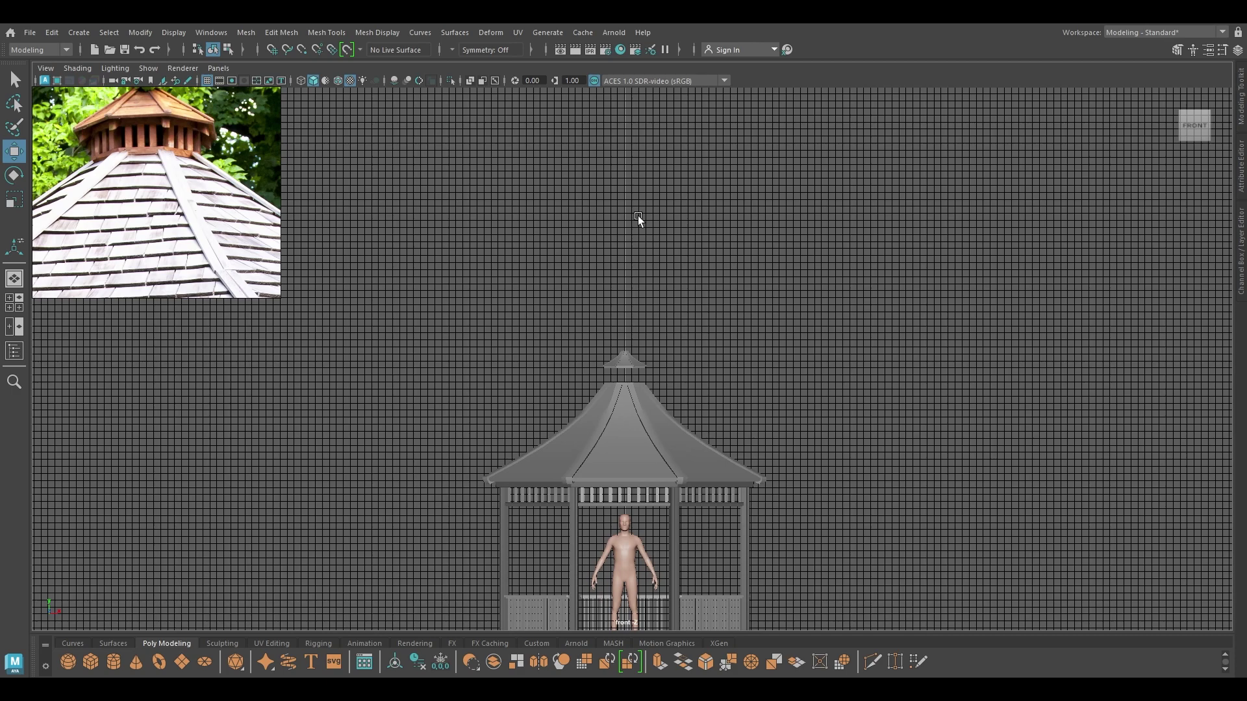
scroll(151, 206, "down", 6)
middle_click_drag(159, 206, 169, 188)
right_click_drag(640, 257, 836, 595, "alt")
right_click_drag(669, 302, 730, 412, "alt")
key("space")
left_click_drag(730, 412, 671, 346)
right_click_drag(672, 349, 837, 657, "alt")
right_click_drag(708, 364, 805, 559, "alt")
middle_click_drag(650, 215, 599, 326, "alt")
- Select the loop of rim faces around the small cupola roof's top opening and extrude it upward
left_click(569, 317)
right_click_drag(649, 345, 805, 423, "alt")
middle_click_drag(764, 321, 816, 360, "alt")
right_click_drag(832, 187, 829, 224)
left_click(784, 279)
double_click(793, 328, "shift")
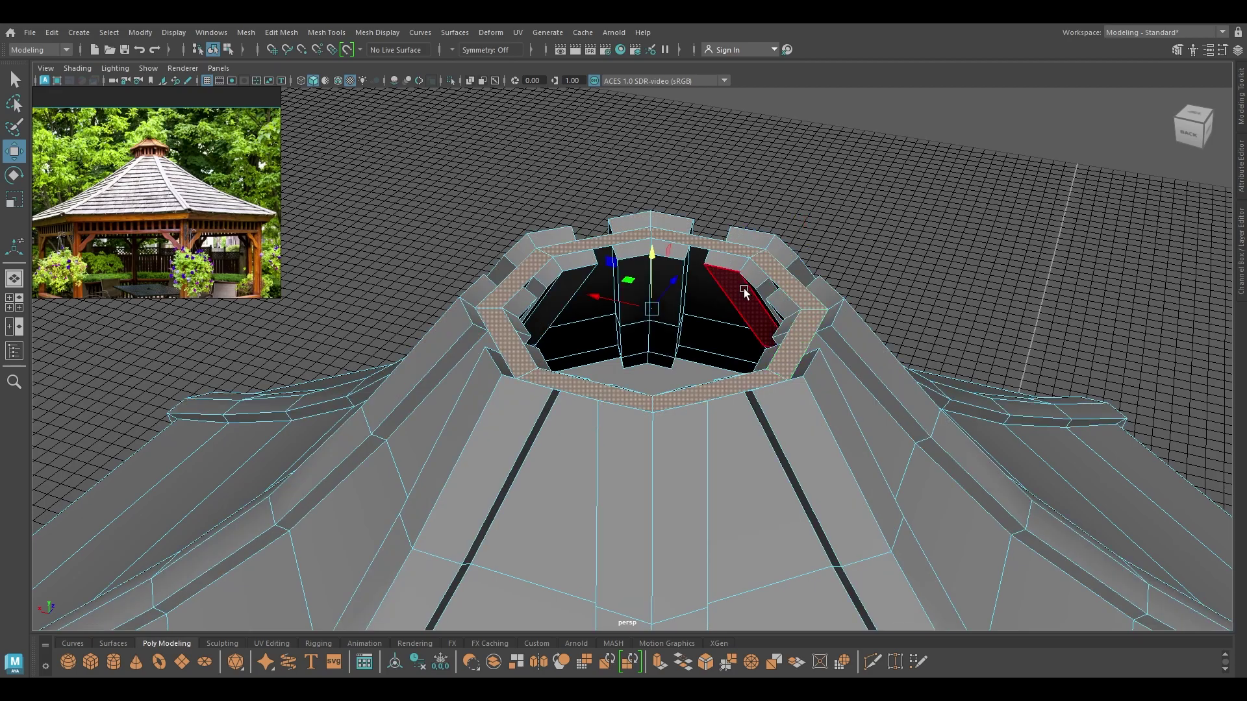
left_click_drag(650, 255, 651, 191, "shift")
mouse_move(631, 285)
left_mouse_down("alt")
mouse_move(646, 270)
mouse_move(622, 277)
left_mouse_up("alt")
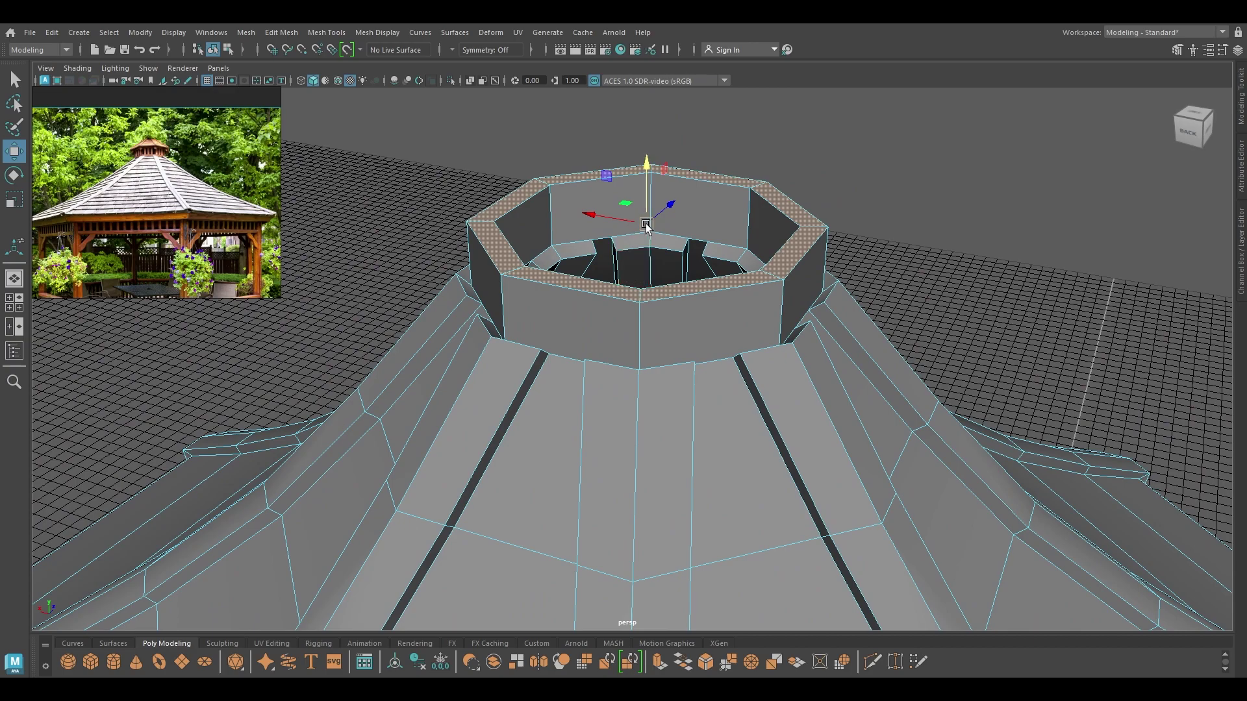
- Extrude the rim faces upward once more, scale them inward to taper the cap, lower them slightly and return to object selection
left_click_drag(646, 171, 648, 94)
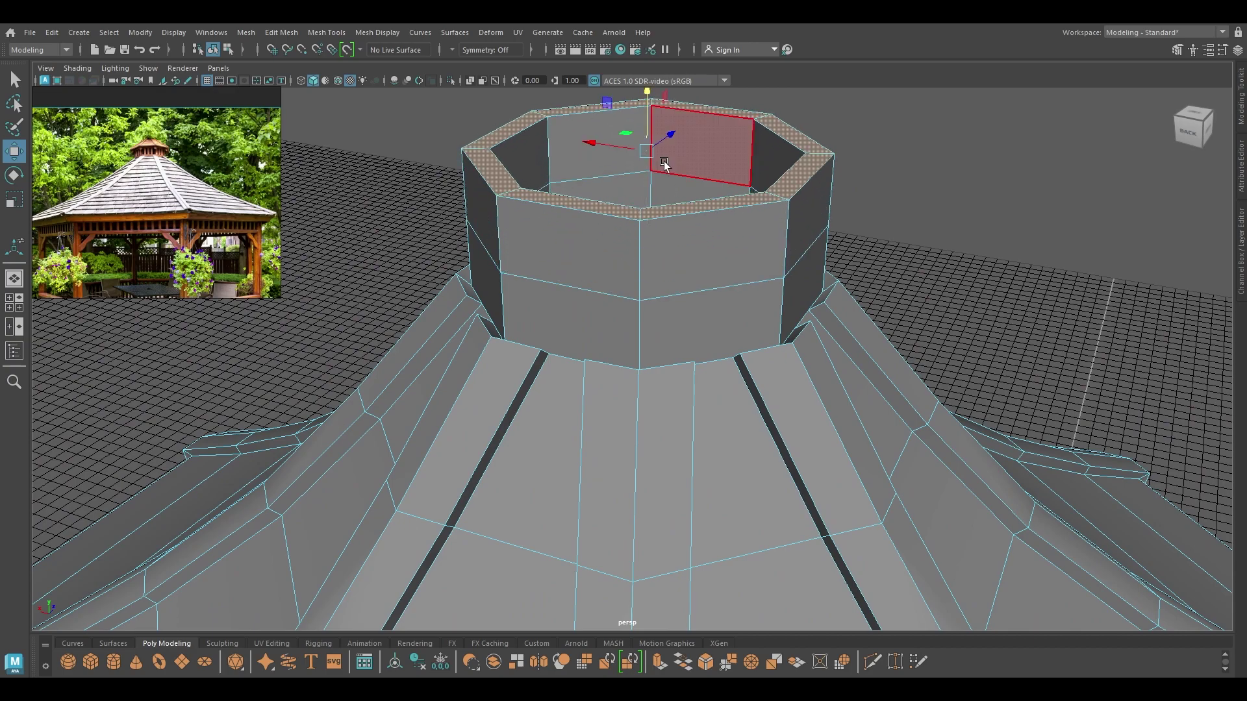
left_click_drag(647, 155, 576, 182)
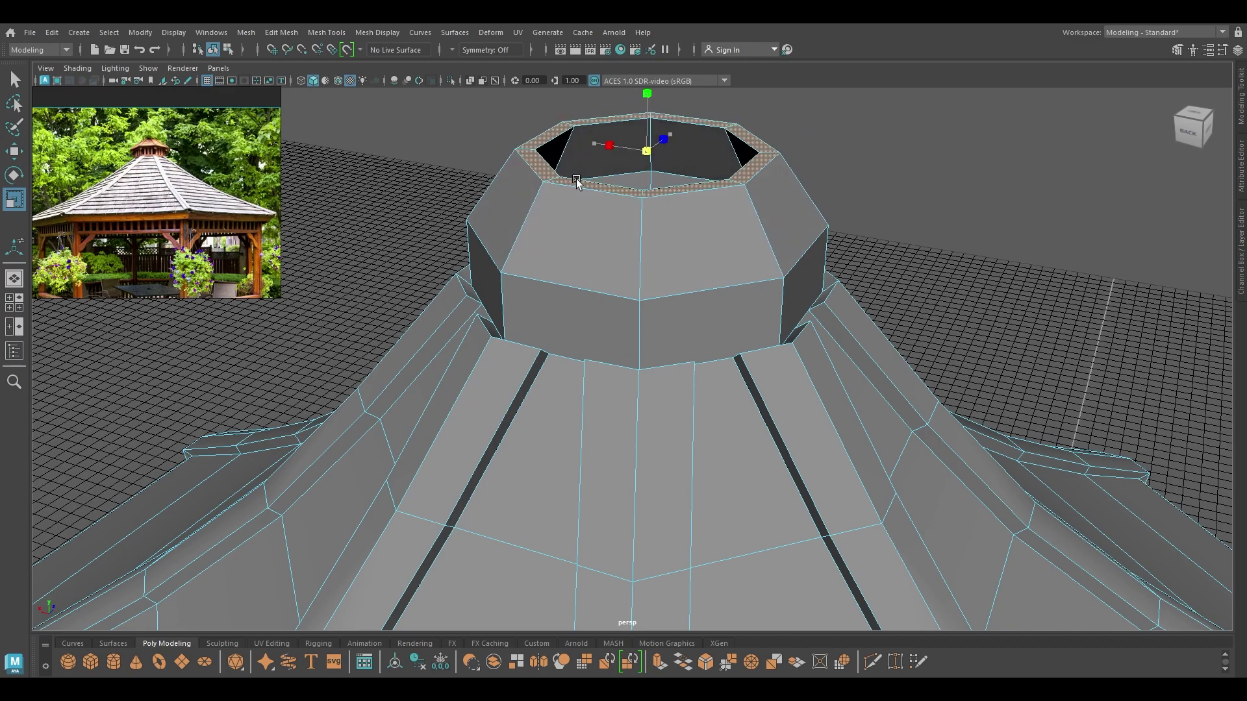
left_click_drag(647, 99, 647, 107)
scroll(675, 246, "down", 3)
left_click_drag(666, 276, 654, 228, "alt")
right_click_drag(651, 213, 715, 193)
left_click(815, 239)
right_click_drag(815, 239, 643, 250, "alt")
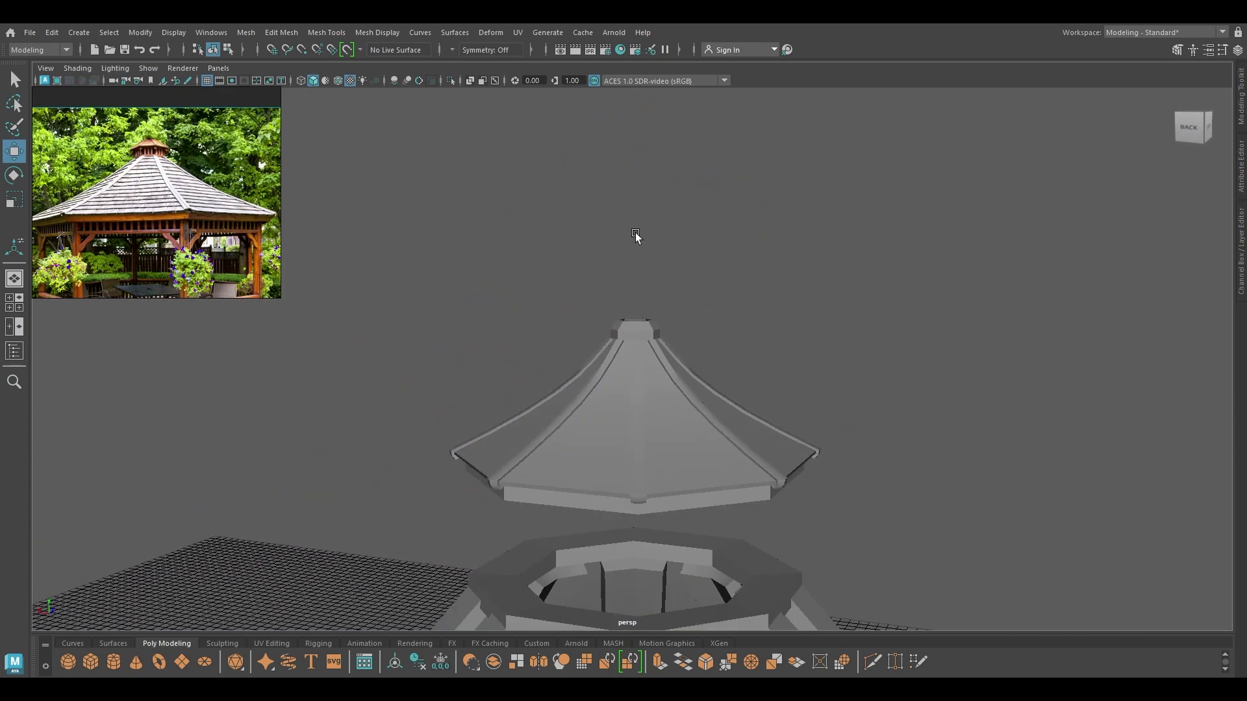
- Turn wireframe on shaded back on, create a polygon cube and raise it into the gap between the two octagonal rings
middle_click_drag(713, 459, 710, 409, "alt")
left_click_drag(710, 416, 684, 473, "alt")
key("space")
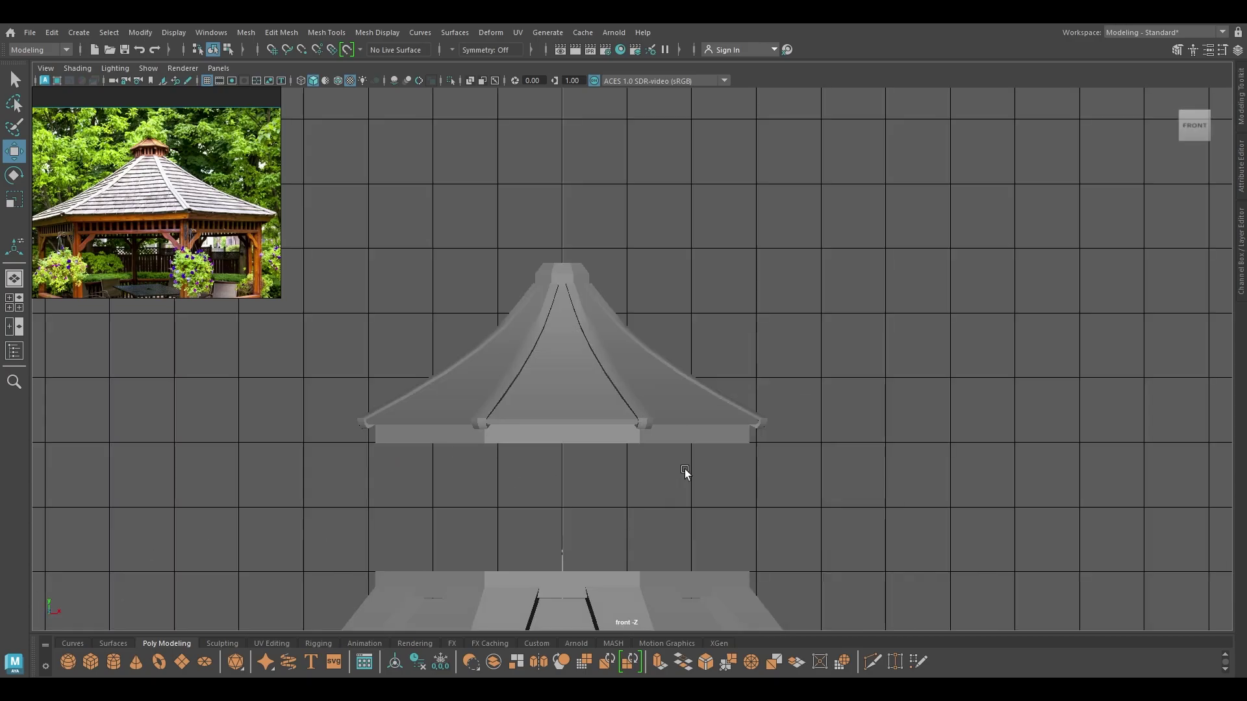
middle_click_drag(684, 473, 689, 388, "alt")
left_click(338, 81)
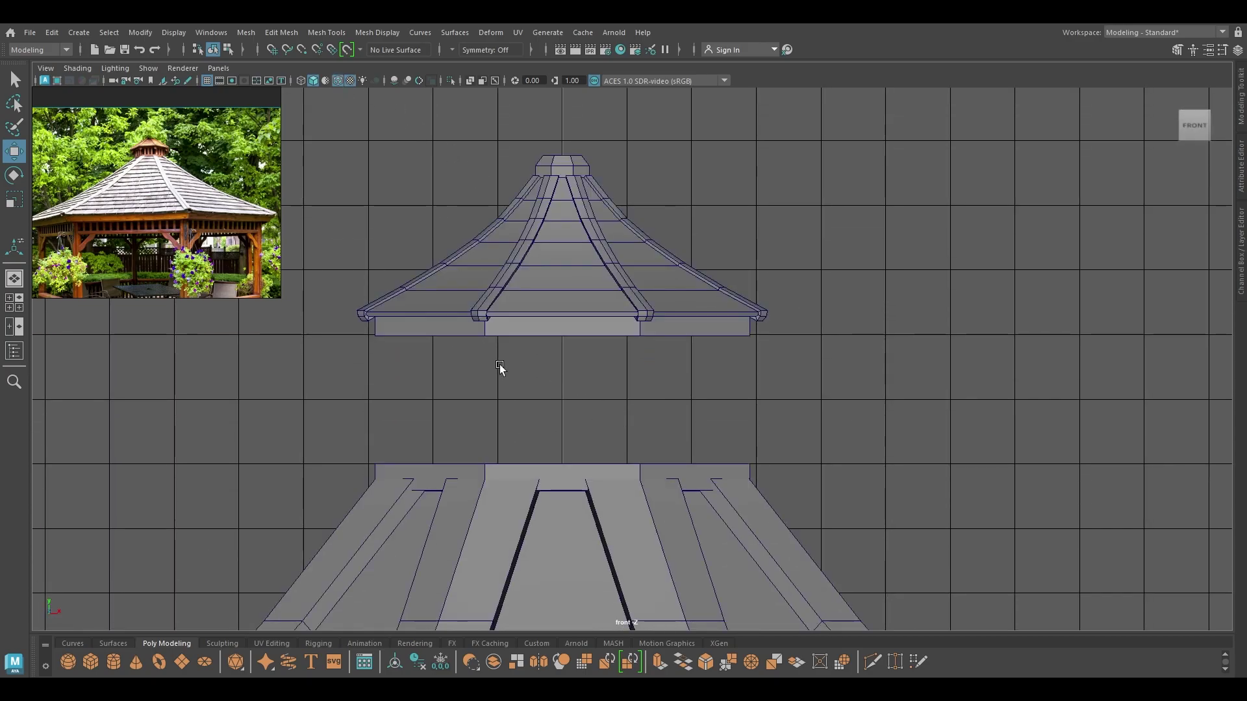
middle_click_drag(732, 431, 738, 308, "alt")
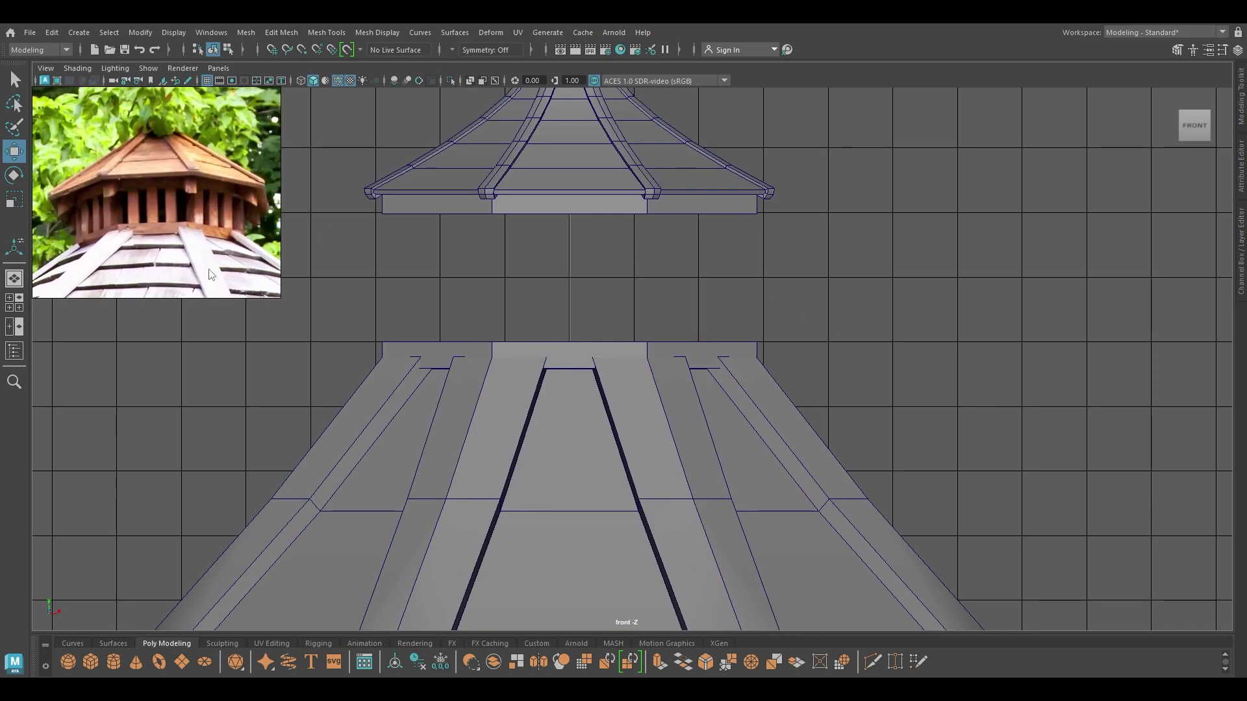
right_click_drag(941, 297, 941, 337, "shift")
right_click_drag(903, 104, 507, 214, "alt")
middle_click_drag(677, 465, 651, 156, "alt")
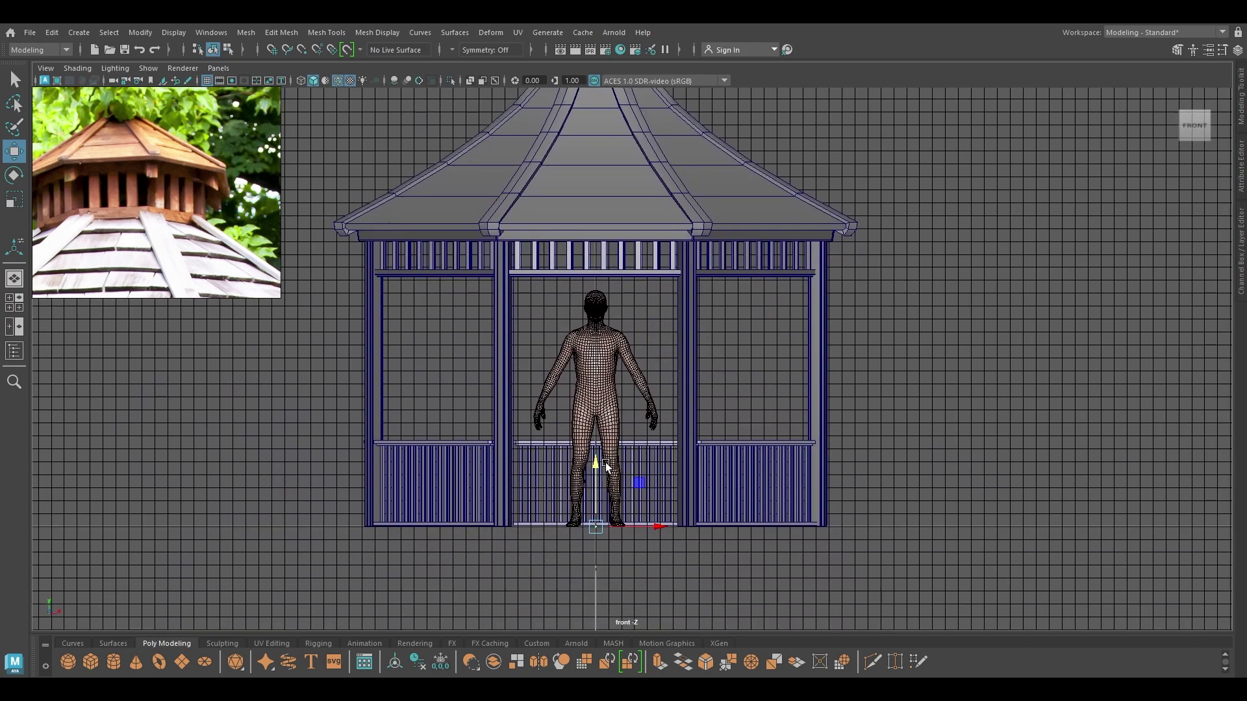
middle_click_drag(649, 224, 669, 628, "alt")
right_click_drag(585, 441, 731, 370, "alt")
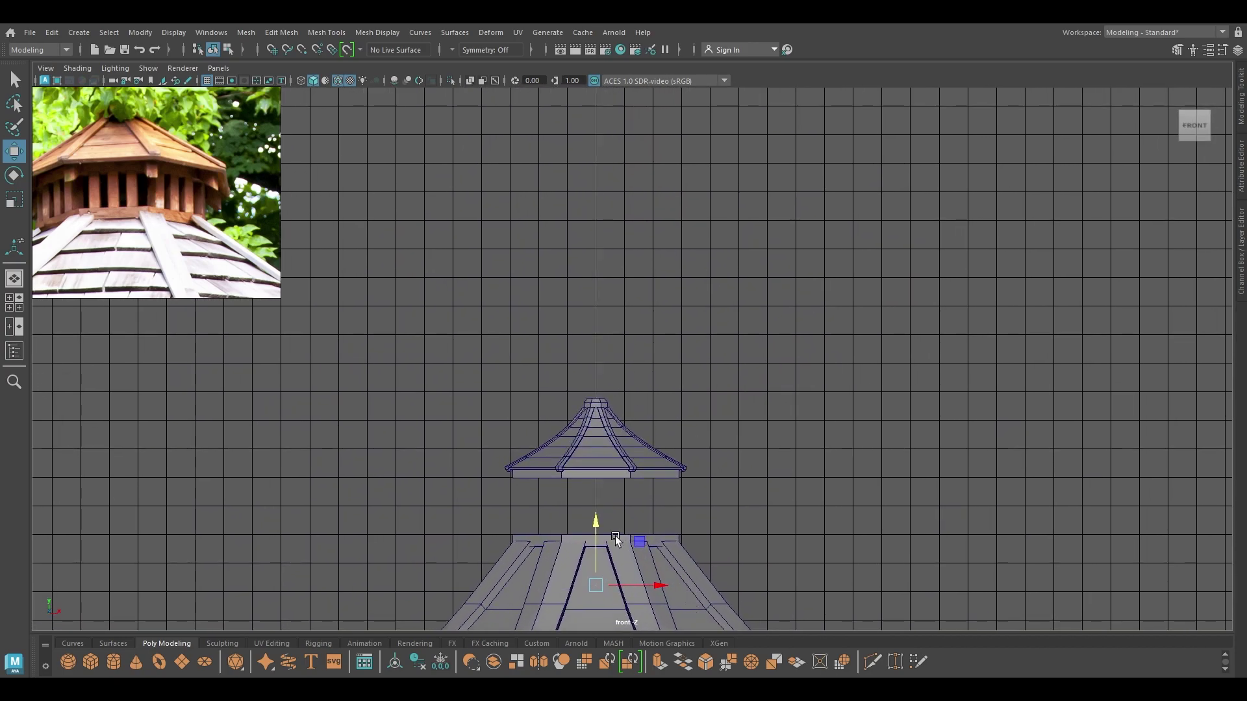
key("f")
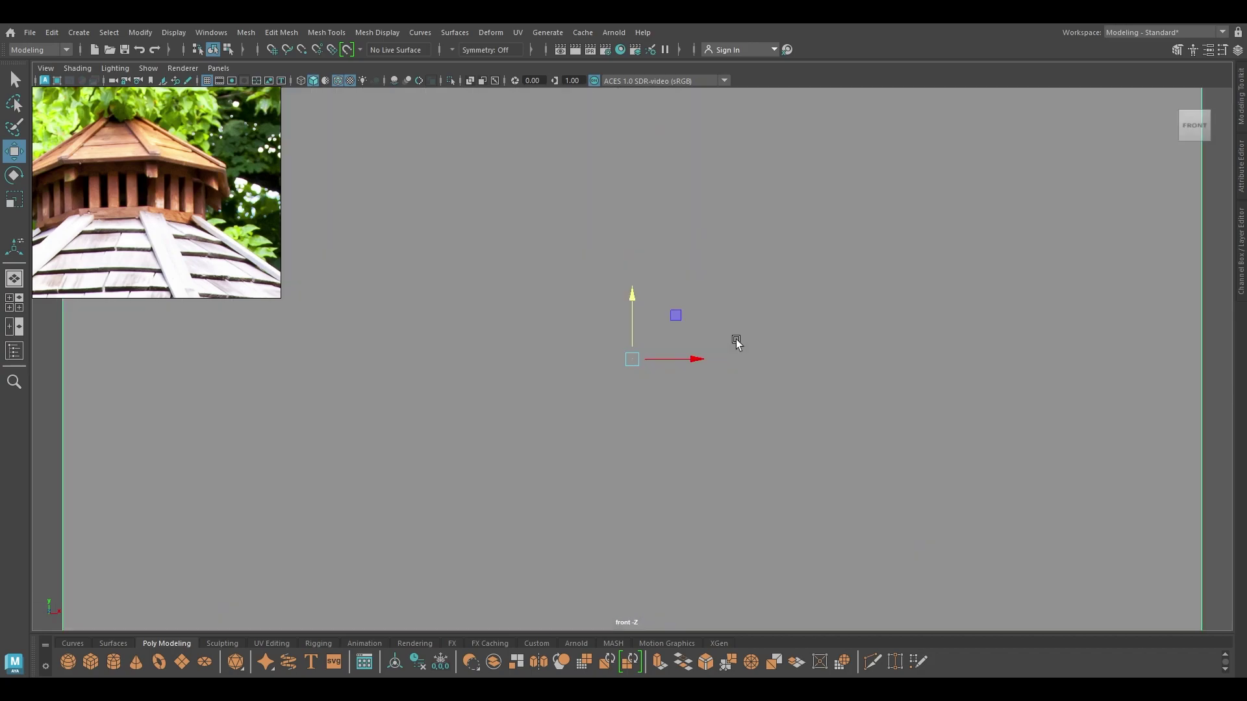
scroll(689, 181, "down", 6)
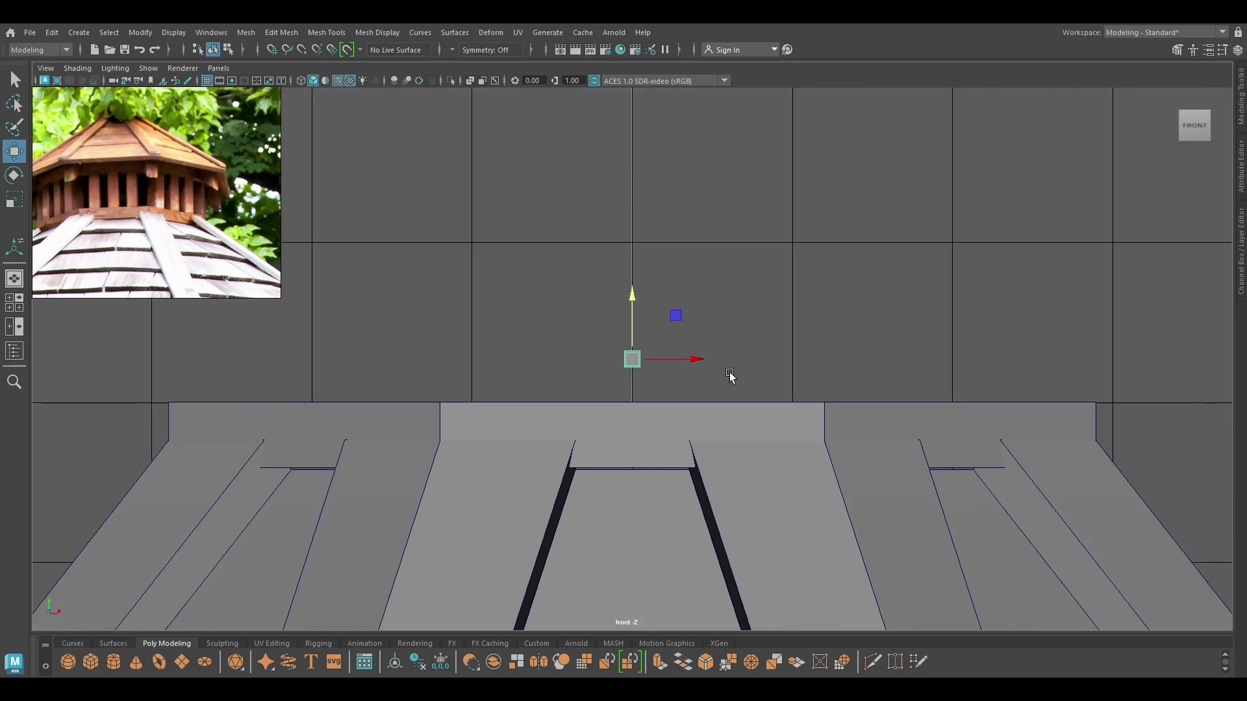
scroll(698, 303, "down", 1)
- Scale the cube up, rest it on the lower octagonal ring and narrow its width into a post
left_click_drag(660, 457, 744, 513)
key("w")
mouse_move(651, 395)
left_mouse_down()
mouse_move(652, 364)
mouse_move(652, 374)
left_mouse_up()
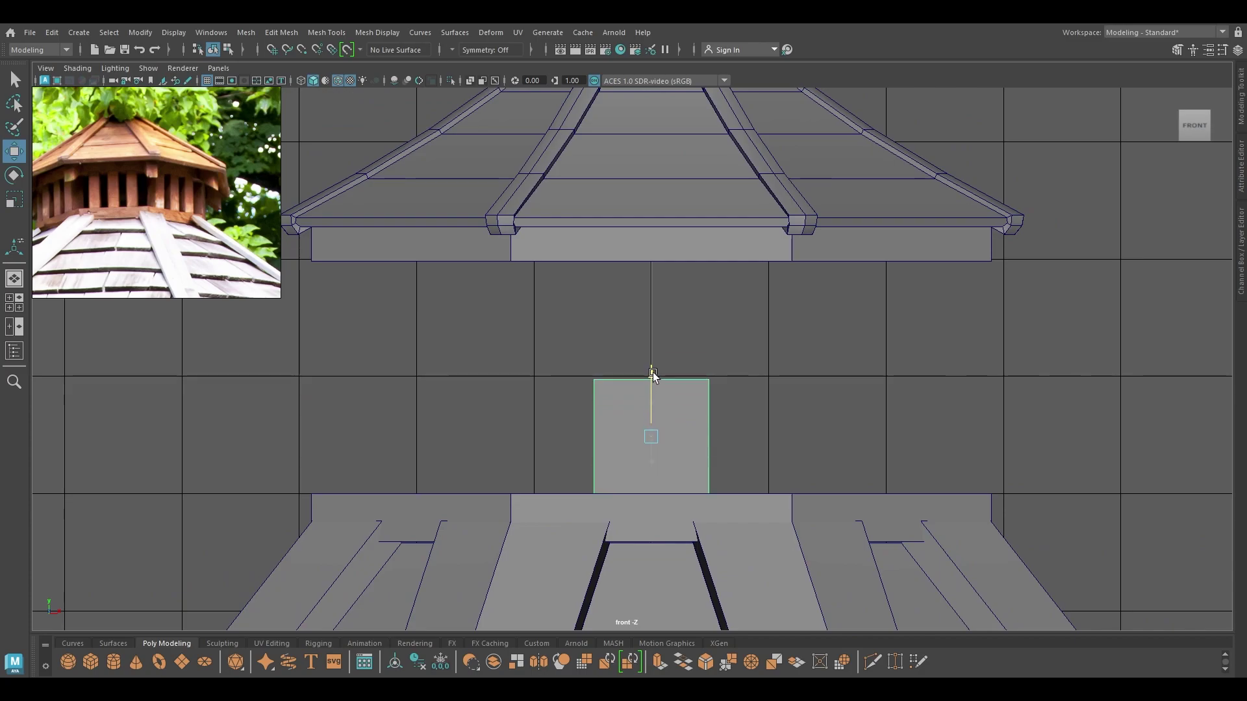
left_click_drag(687, 446, 681, 446)
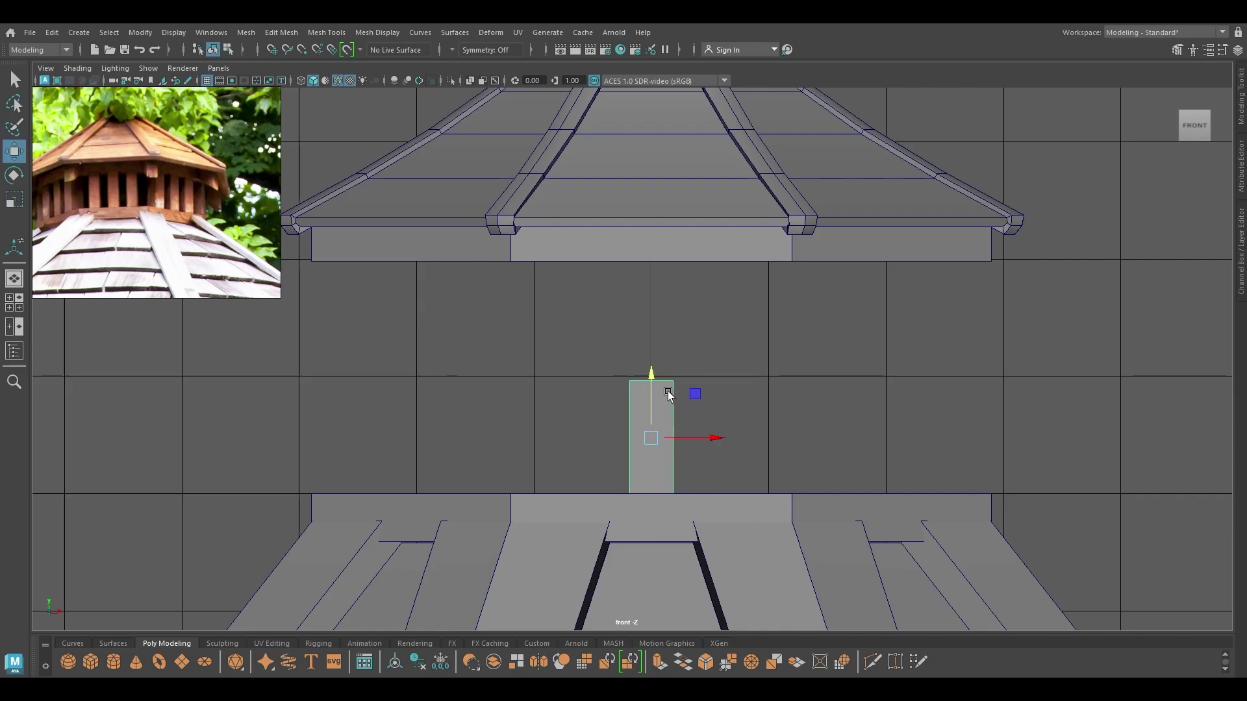
- Extend the top of the post up to the underside of the upper octagonal ring and check it in wireframe display
key("F9")
left_click_drag(650, 351, 650, 198)
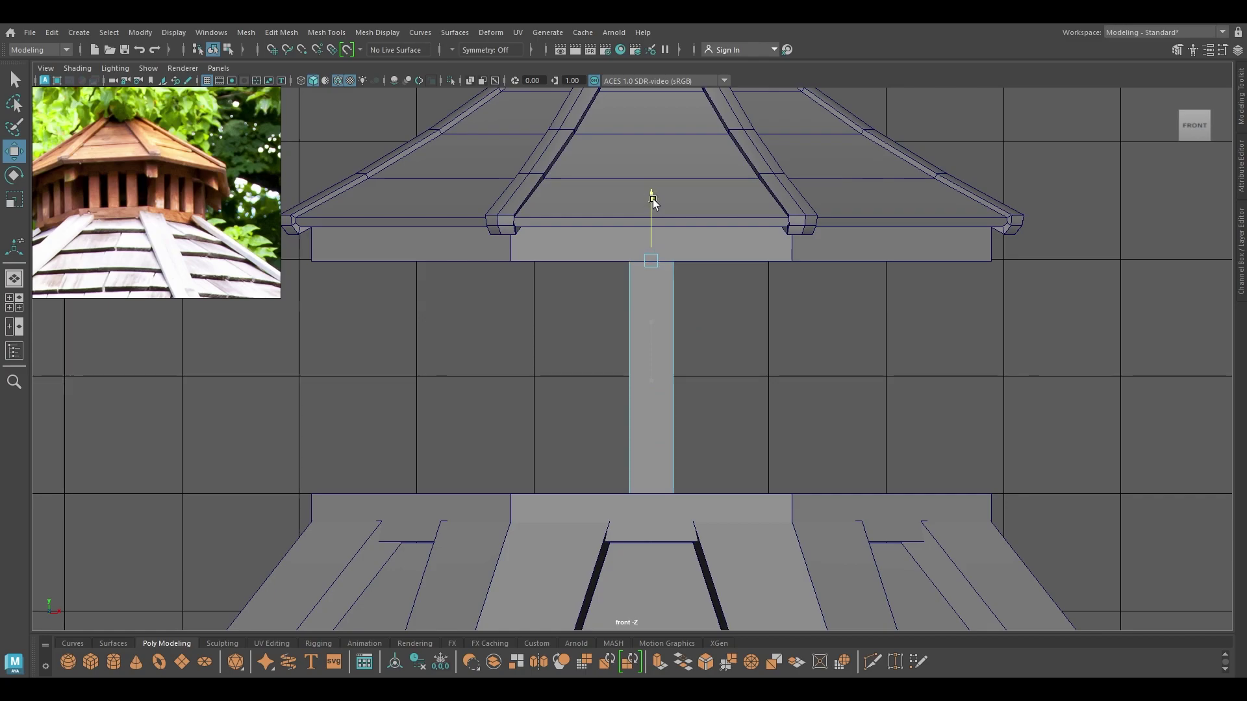
right_click_drag(756, 294, 758, 329)
left_click_drag(418, 401, 904, 363)
key("4")
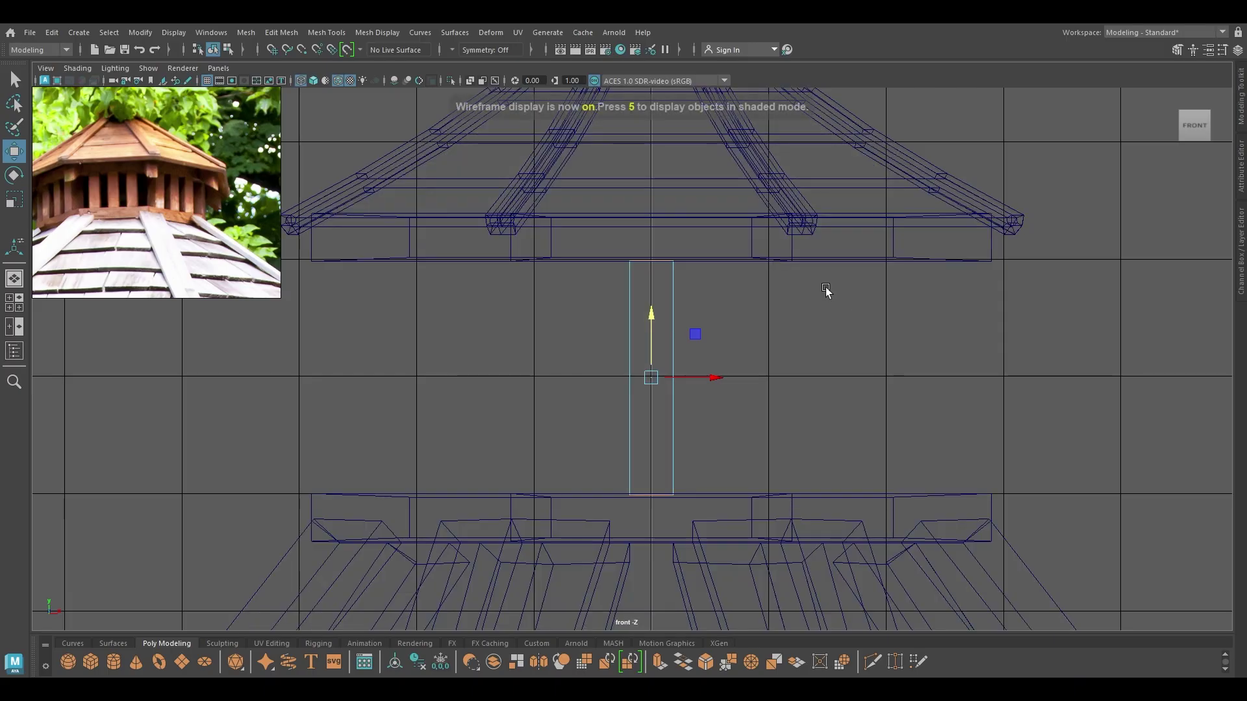
key("6")
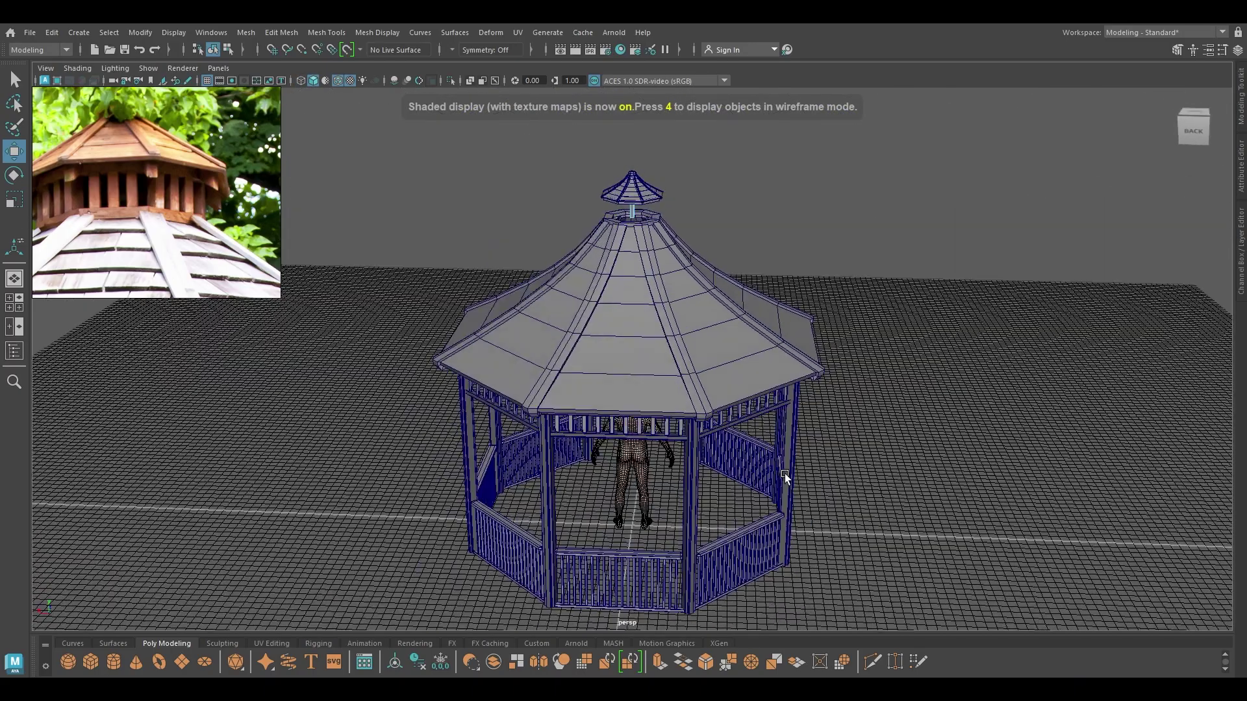
- Move the post outward onto the rim of the lower octagonal ring and adjust its thickness
left_click_drag(785, 473, 834, 481, "alt")
right_click_drag(834, 481, 987, 114, "alt")
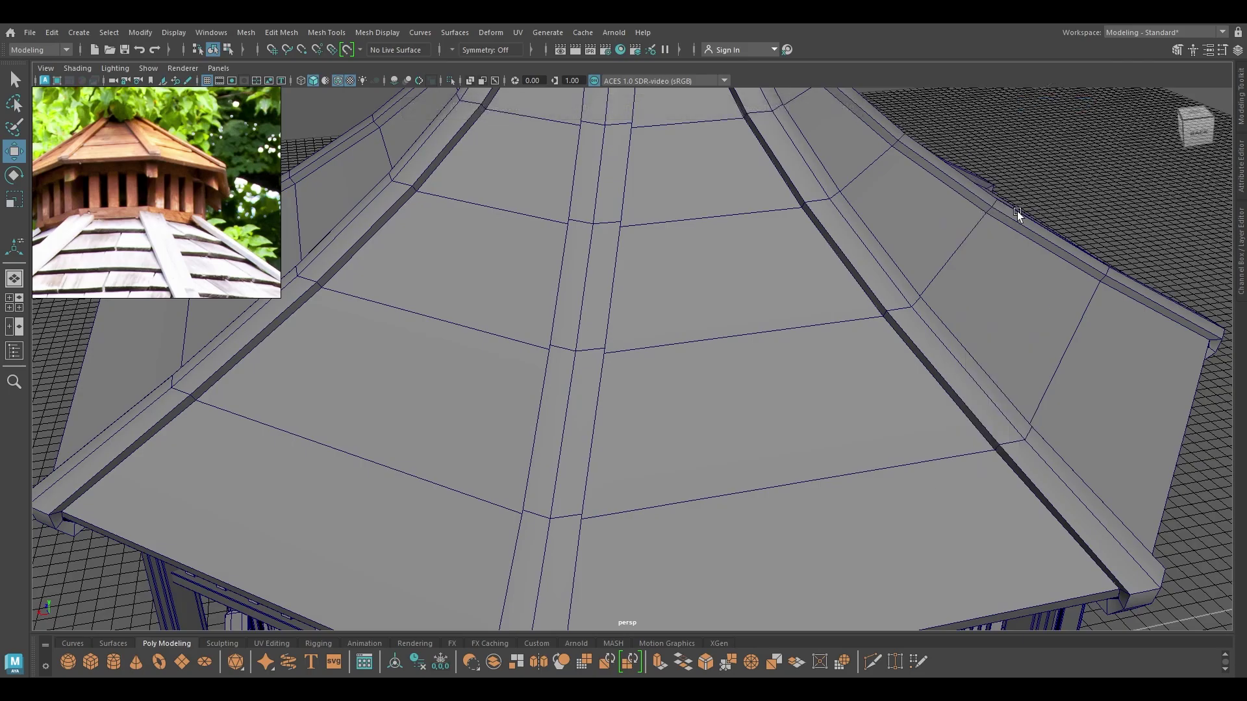
left_click_drag(1017, 212, 807, 192, "alt")
middle_click_drag(807, 192, 797, 458, "alt")
left_click_drag(796, 457, 828, 335, "alt")
left_click_drag(676, 459, 751, 458, "alt")
left_click_drag(664, 439, 705, 452)
key("w")
key("r")
- Duplicate the post at equal spacing in the front view, delete the surplus fourth one and center the three posts along the ring's side
key("space")
key("w")
key("shift+d")
key("shift+d")
key("shift+d")
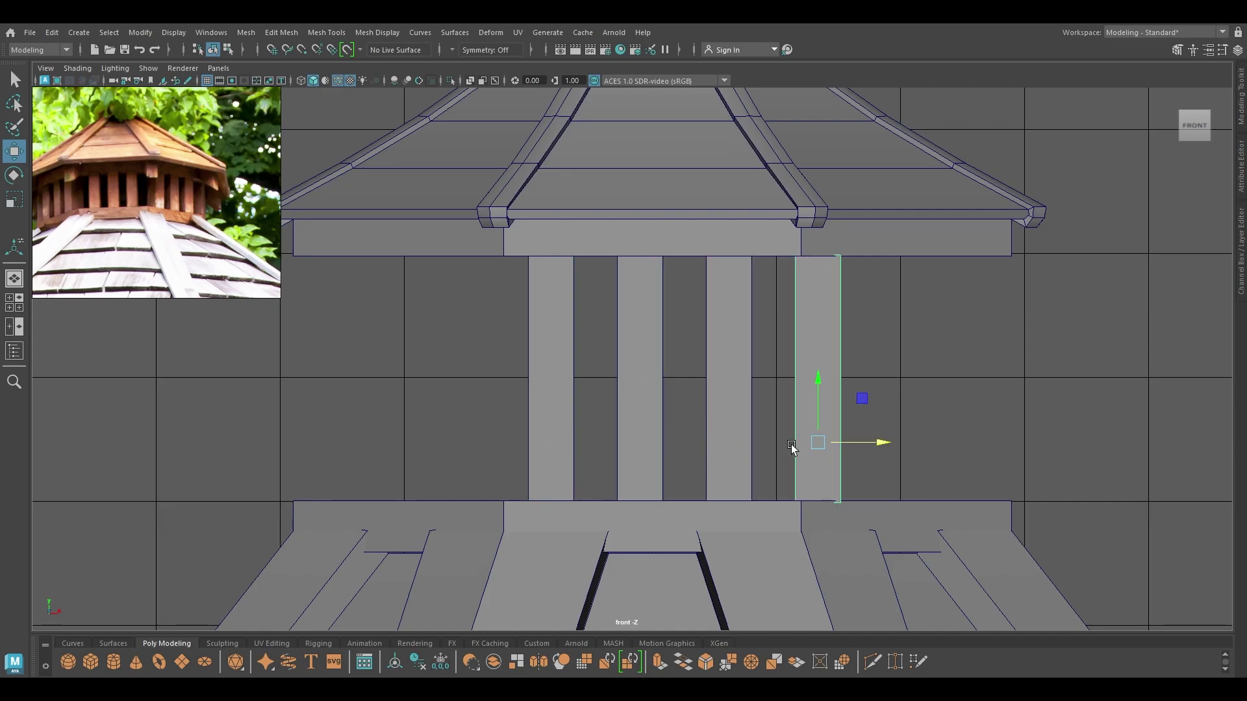
key("Delete")
left_click_drag(832, 368, 533, 385)
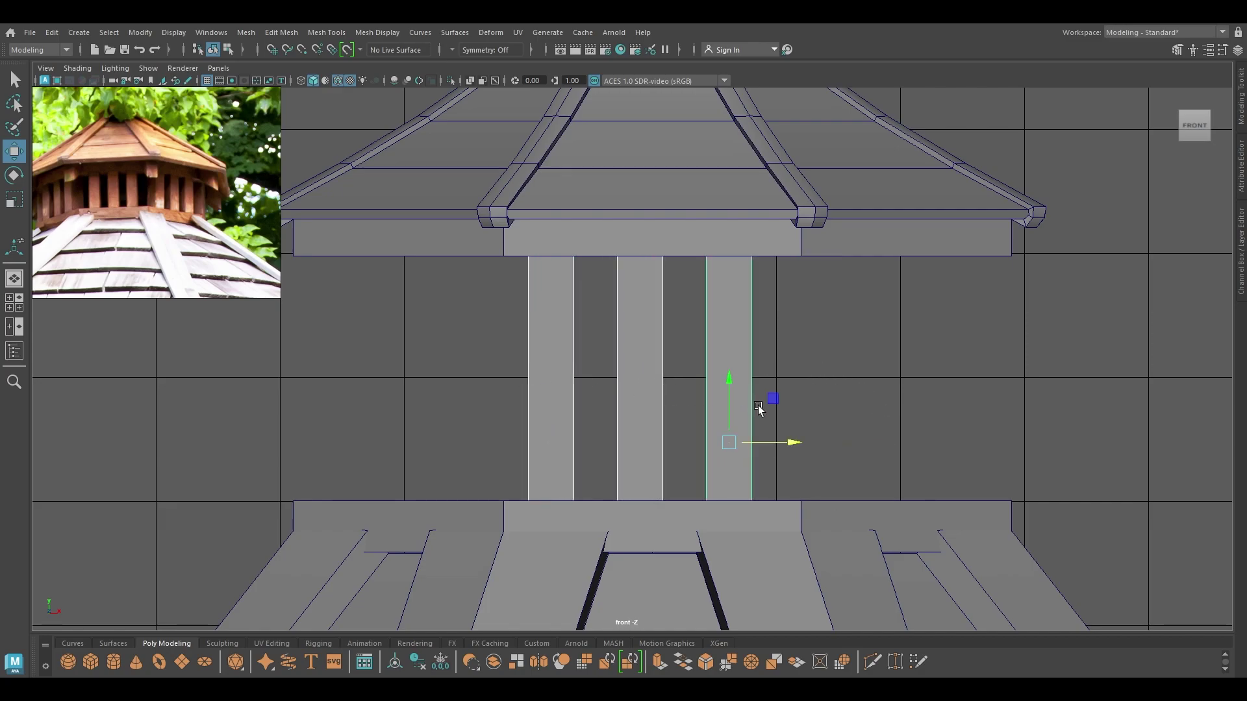
left_click(788, 440)
left_click_drag(633, 403, 549, 404)
left_click_drag(778, 442, 719, 439)
- In the top view with wireframe display, try to move the pivot of the three selected posts to the gazebo's center
key("space")
right_click_drag(723, 500, 790, 618, "alt")
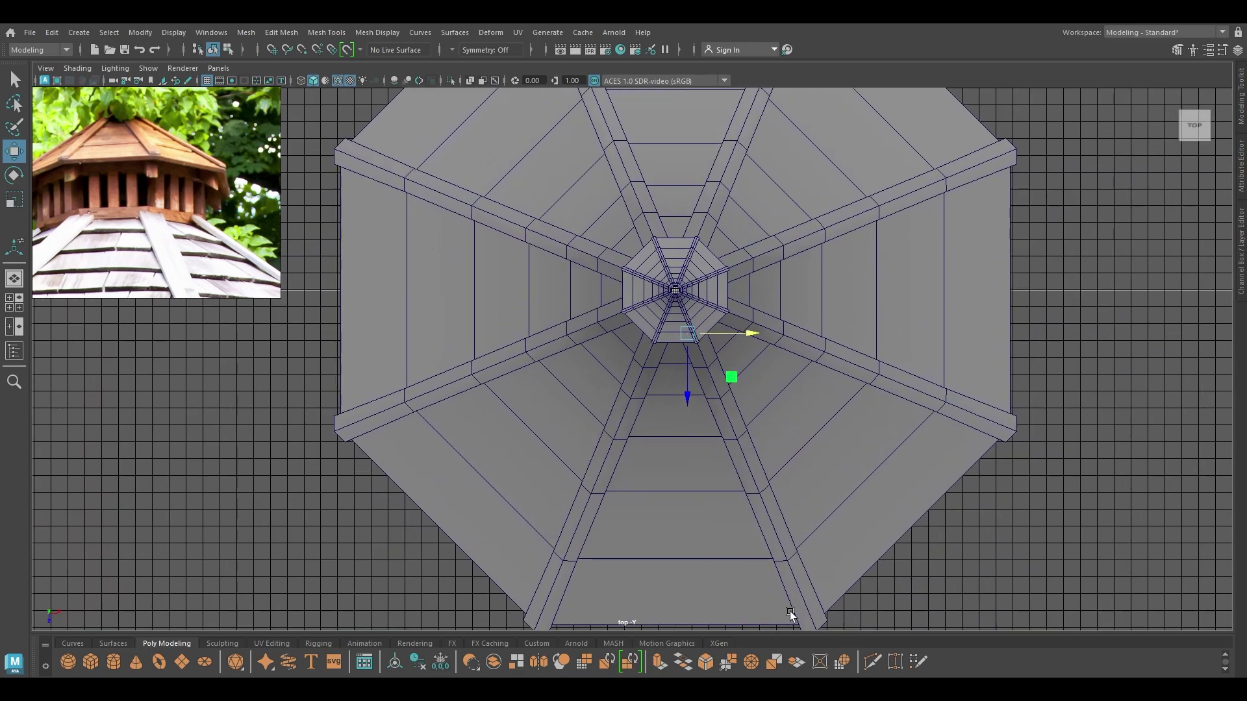
key("4")
right_click_drag(682, 514, 802, 596, "alt")
middle_click_drag(745, 360, 694, 505, "alt")
scroll(739, 579, "up", 3)
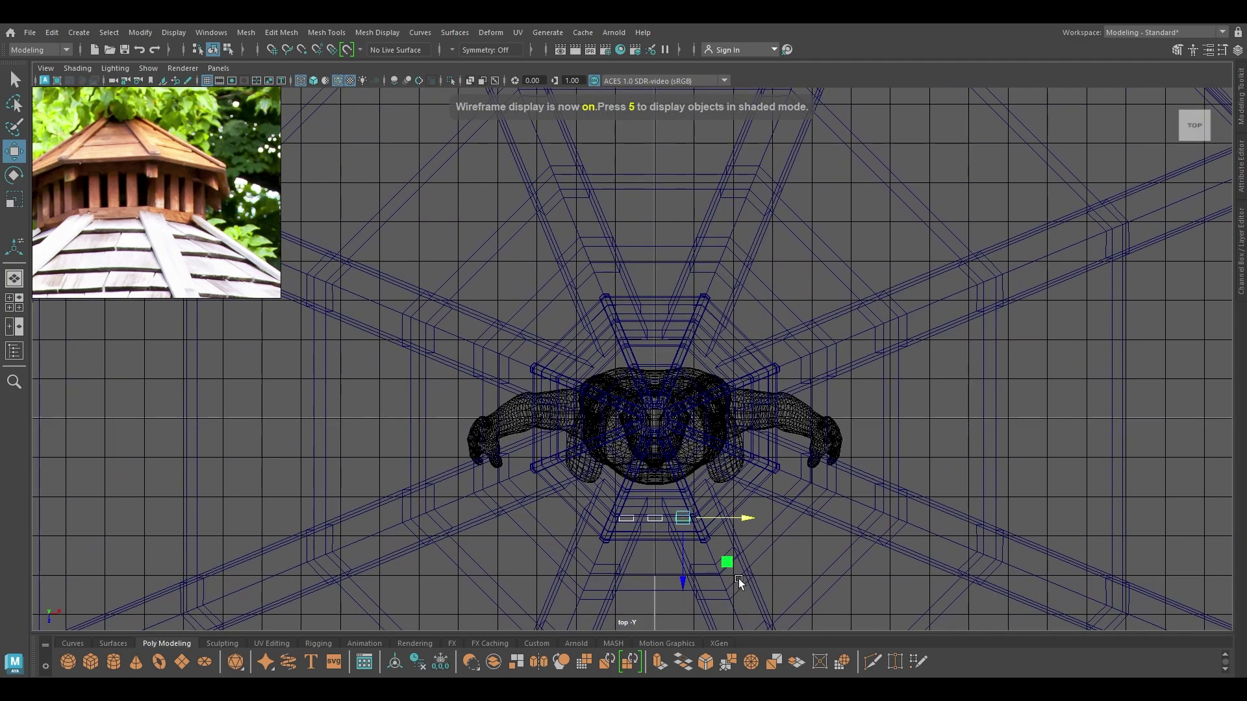
left_click_drag(676, 463, 636, 344)
key("ctrl+z")
key("ctrl+z")
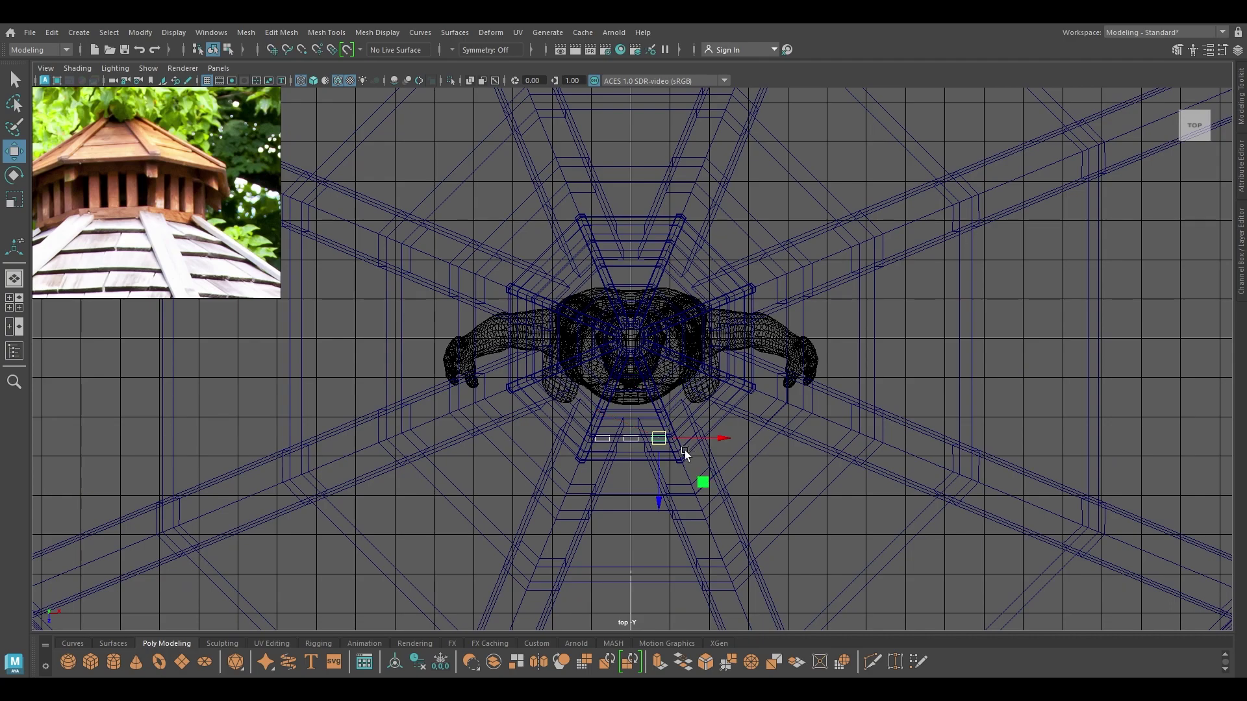
left_click_drag(661, 486, 626, 344)
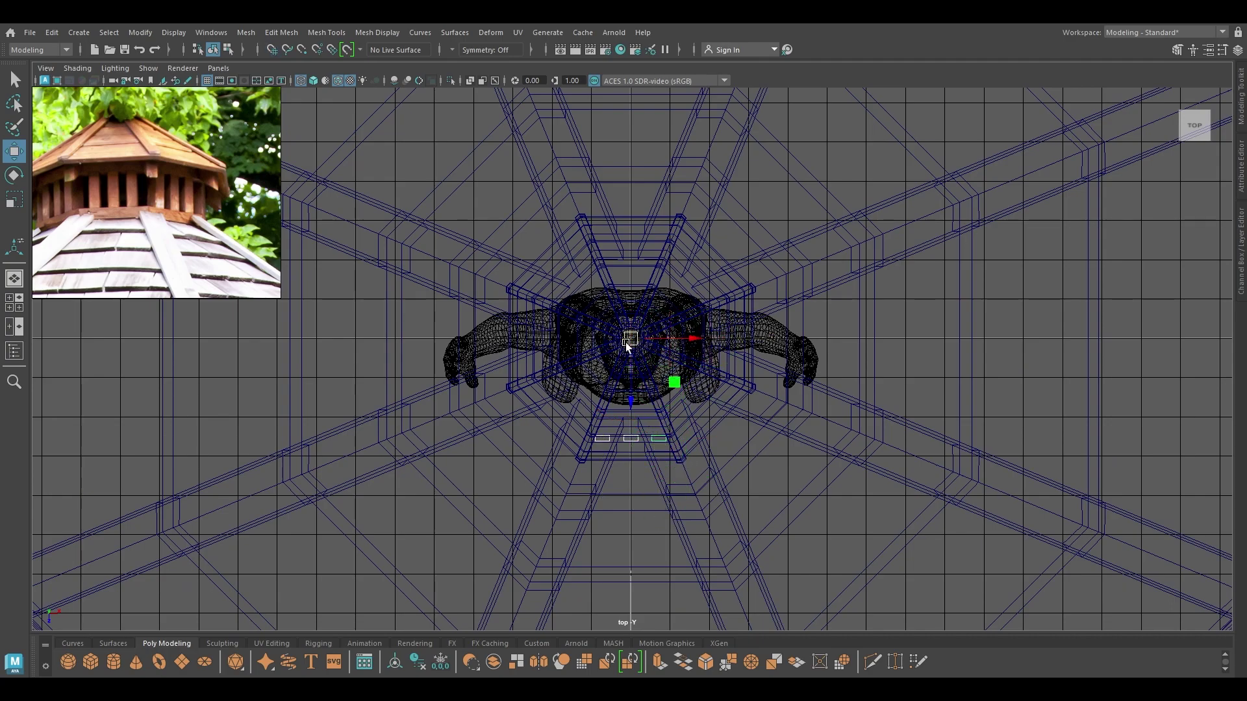
- Combine the three posts into one object and snap its pivot to the center of the gazebo
right_click_drag(661, 439, 652, 591)
key("x")
left_click_drag(628, 508, 630, 336)
key("ctrl+z")
key("d")
left_click_drag(634, 501, 632, 339)
key("space")
left_click_drag(659, 418, 668, 325)
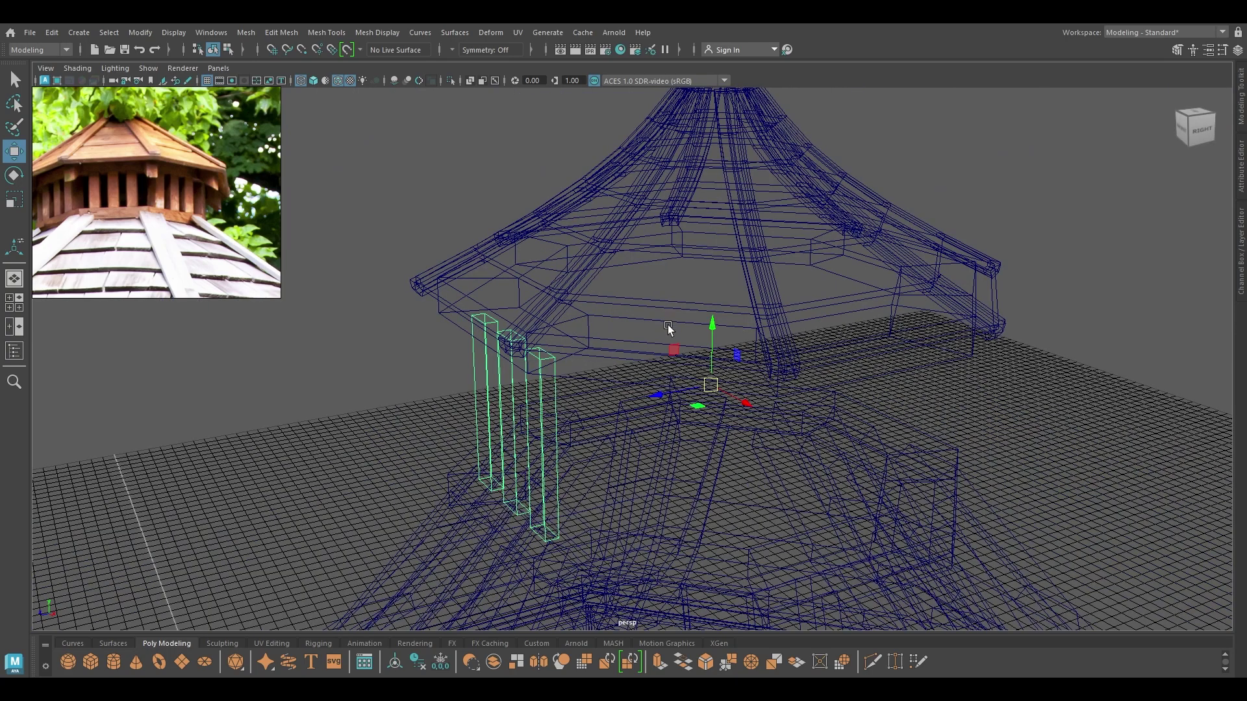
- Return to shaded display, duplicate the three-post set and rotate the copy about the center onto the adjacent side of the ring
key("f")
key("6")
key("space")
mouse_move(721, 404)
left_mouse_down()
mouse_move(746, 405)
mouse_move(720, 370)
left_mouse_up()
key("e")
left_click_drag(923, 313, 773, 436)
key("ctrl+z")
right_click_drag(773, 436, 691, 304, "alt")
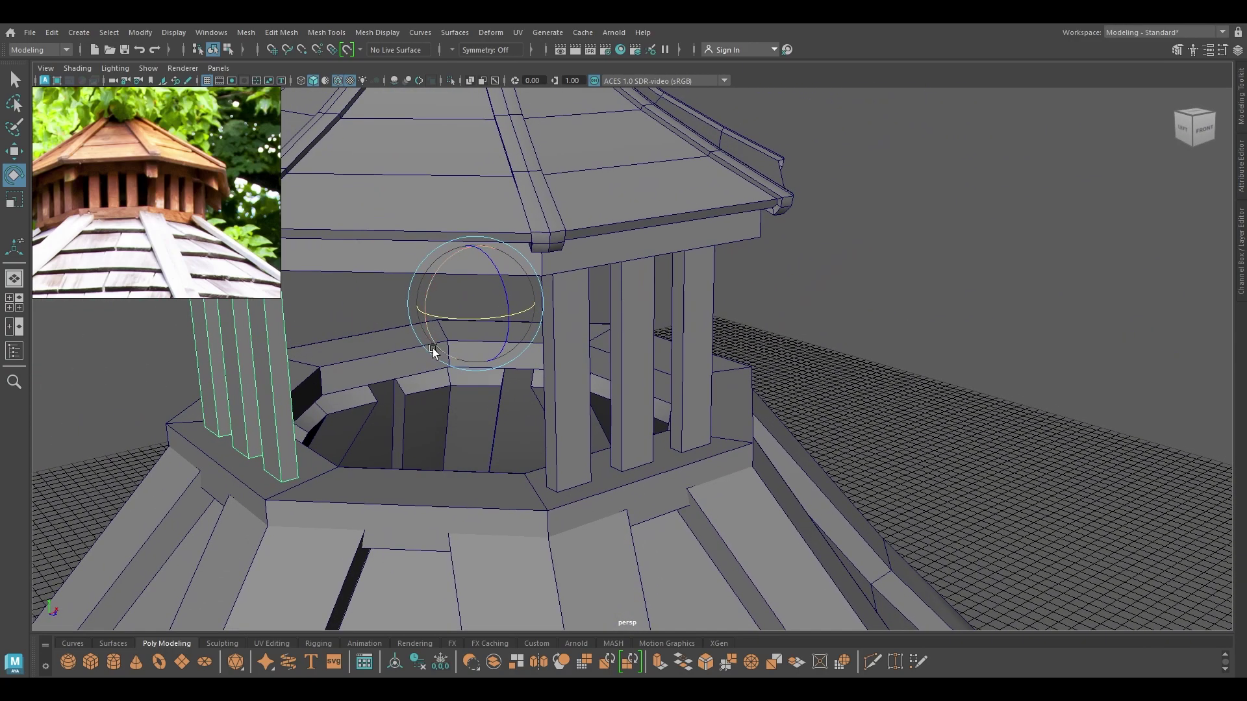
left_click_drag(462, 319, 510, 372)
right_click_drag(509, 372, 469, 240, "alt")
- Repeat the rotated duplication of the three-post set until all eight sides of the cupola ring carry posts, then deselect
left_click_drag(469, 240, 678, 329, "alt")
key("shift+d")
key("shift+d")
key("shift+d")
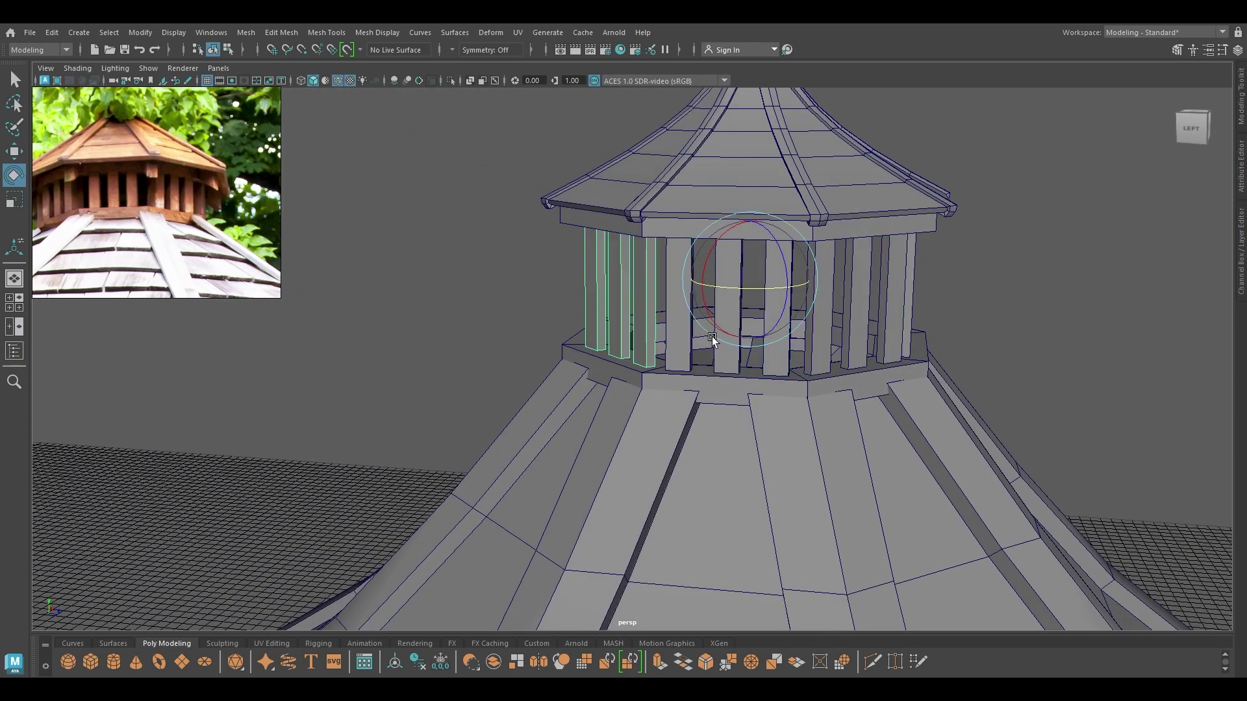
left_click_drag(991, 348, 808, 350, "alt")
key("shift+d")
key("shift+d")
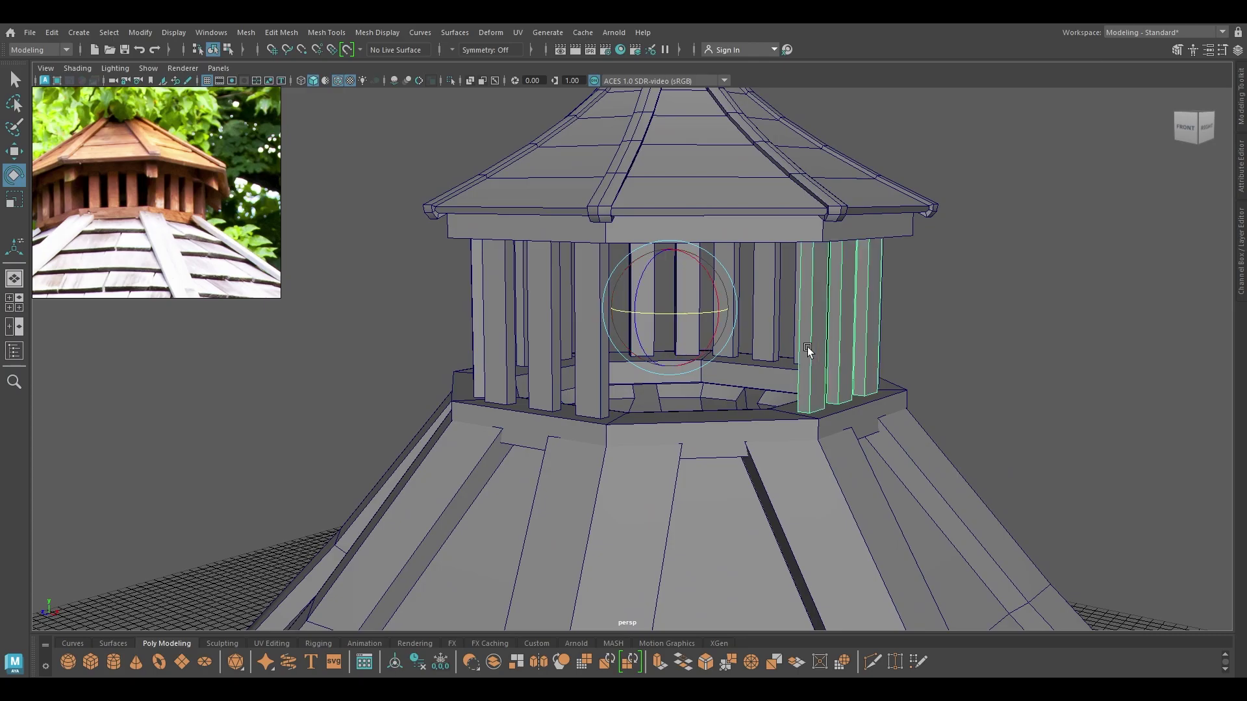
key("shift+d")
key("w")
left_click(963, 224)
- Review the whole gazebo and examine the curved corner bracket between post and beam in the reference photo
left_click_drag(867, 390, 945, 402, "alt")
right_click_drag(945, 403, 578, 162, "alt")
middle_click_drag(700, 436, 664, 356, "alt")
left_click_drag(665, 356, 585, 351, "alt")
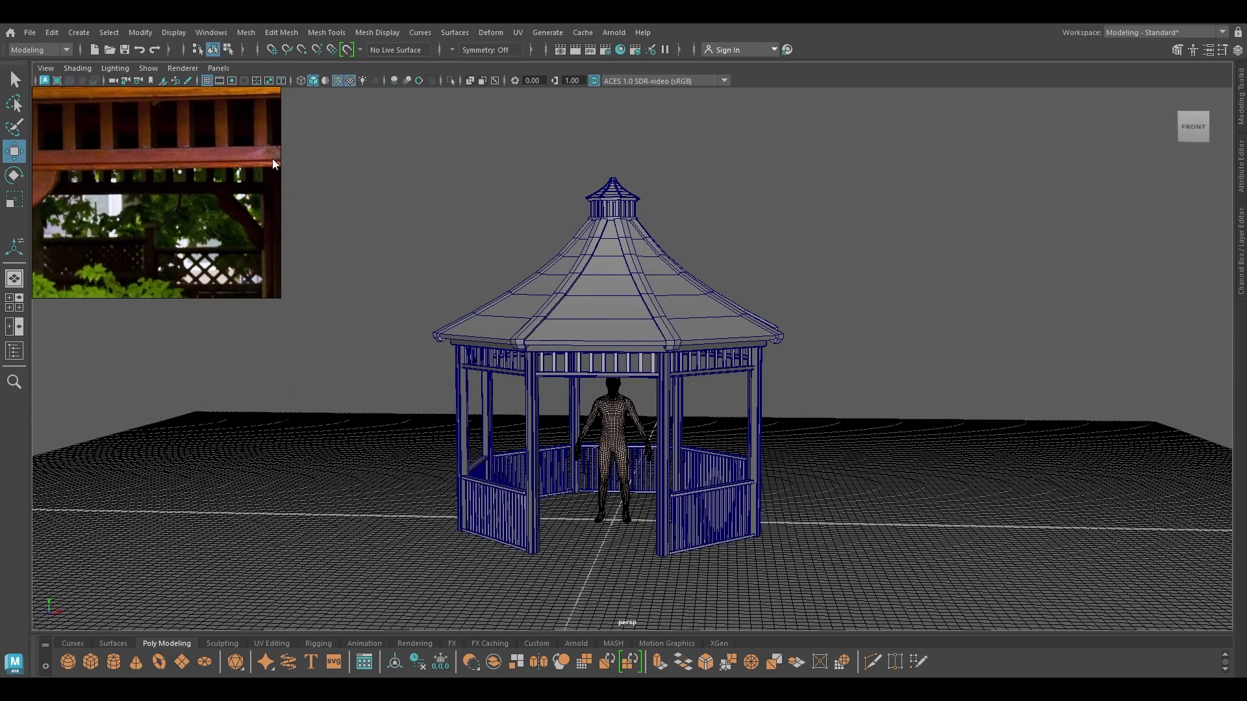
mouse_move(112, 195)
right_mouse_down()
mouse_move(109, 213)
mouse_move(111, 200)
right_mouse_up()
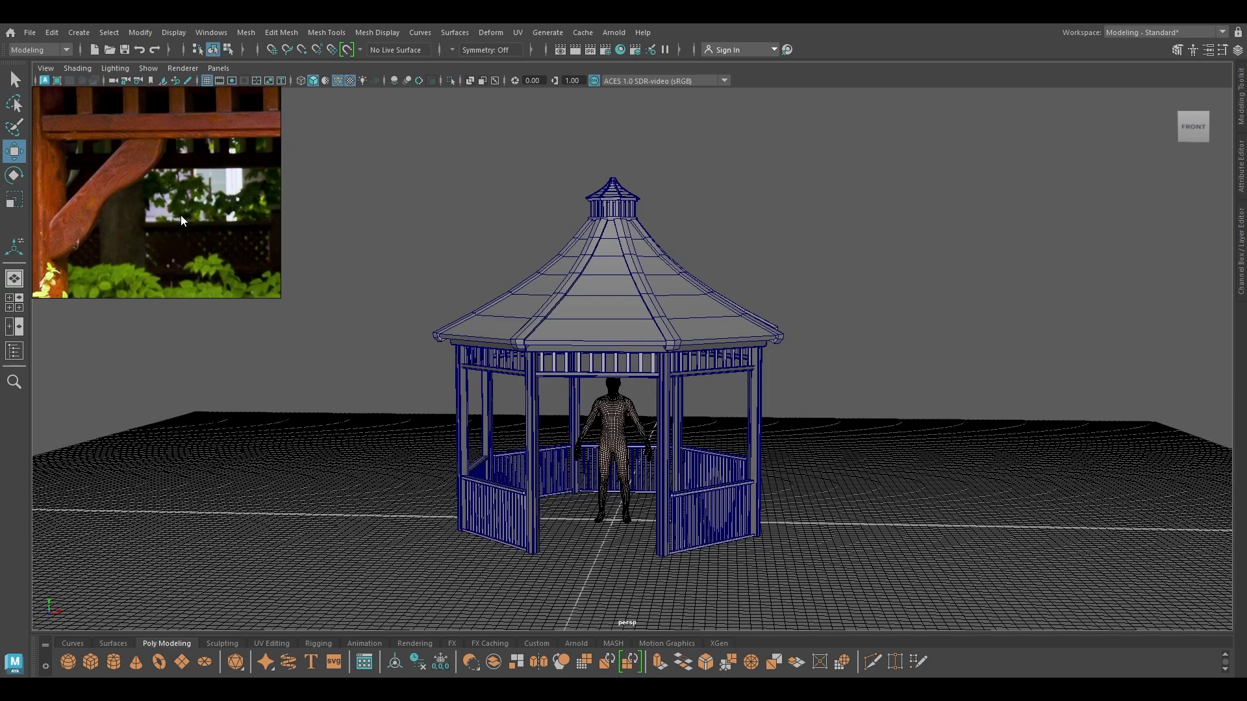
right_click_drag(572, 338, 588, 464, "alt")
left_click_drag(588, 465, 618, 440, "alt")
right_click_drag(618, 439, 617, 458, "alt")
left_click_drag(617, 458, 575, 476, "alt")
right_click_drag(575, 477, 551, 284, "alt")
- In the front view, start a Create Polygon shape with the bracket's diagonal edge running from the corner post to the beam's underside
key("space")
left_click_drag(630, 279, 628, 294)
scroll(687, 499, "down", 3)
middle_click_drag(682, 510, 629, 307, "alt")
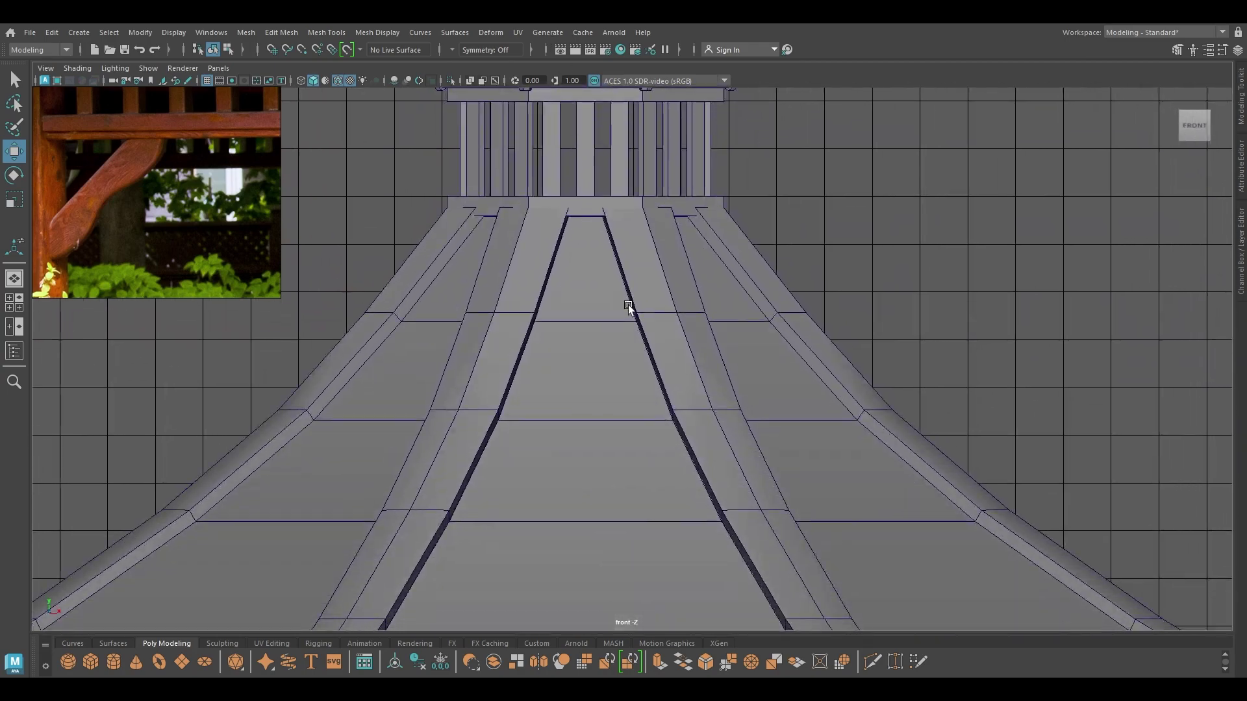
scroll(618, 493, "down", 9)
middle_click_drag(622, 566, 666, 261, "alt")
right_click_drag(666, 261, 657, 698, "alt")
middle_click_drag(554, 445, 564, 372, "alt")
right_click_drag(563, 371, 617, 569, "alt")
middle_click_drag(612, 457, 645, 415, "alt")
right_click_drag(644, 415, 779, 583, "alt")
right_click(630, 321, "shift")
scroll(622, 360, "down", 6)
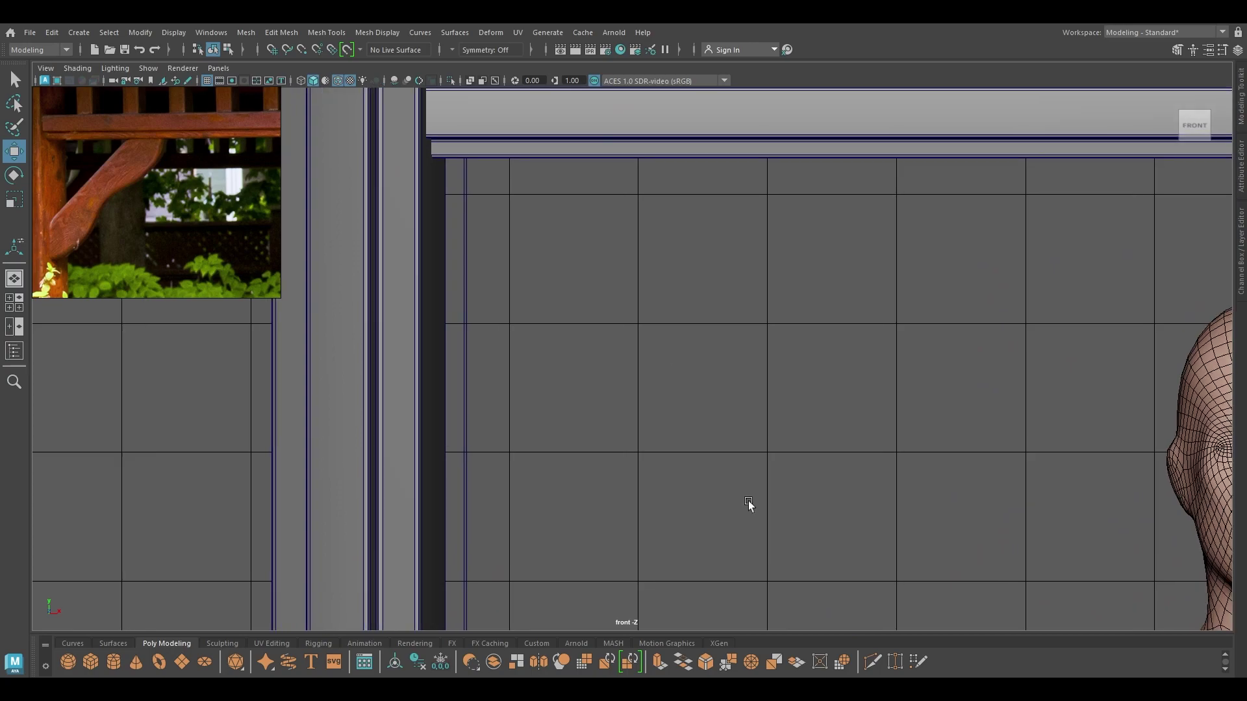
right_click(579, 208, "shift")
left_click(582, 172)
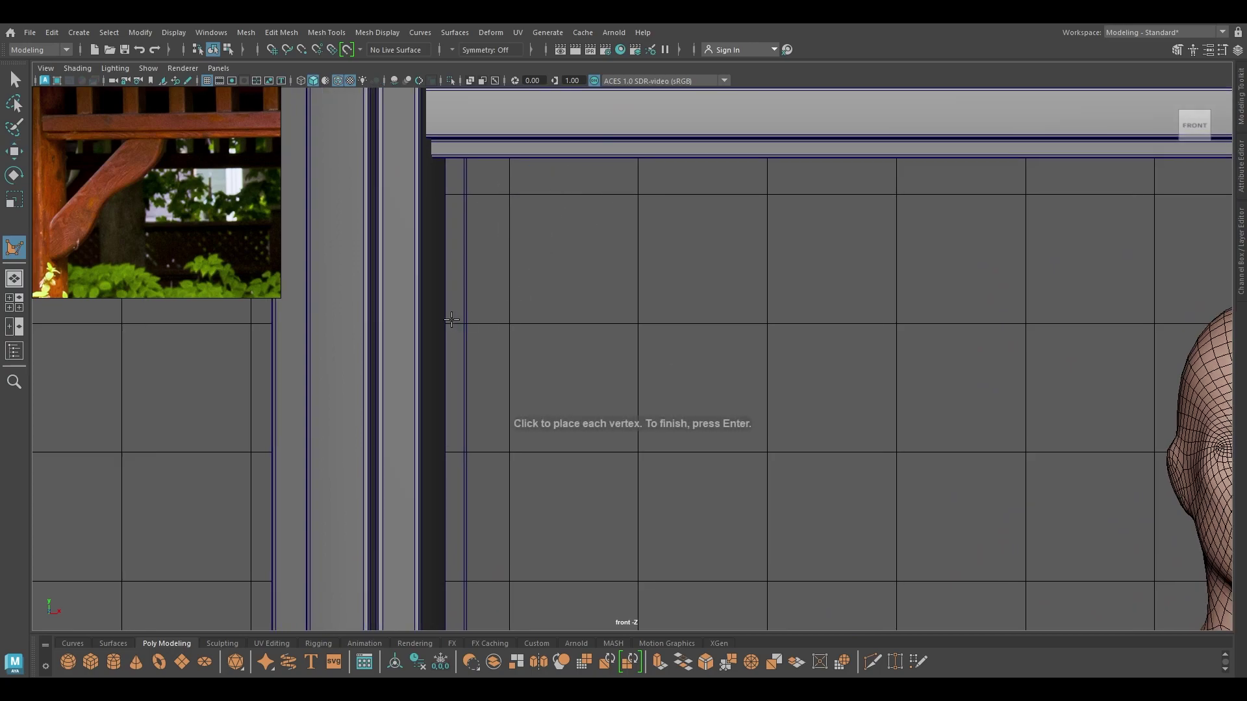
scroll(441, 352, "down", 2)
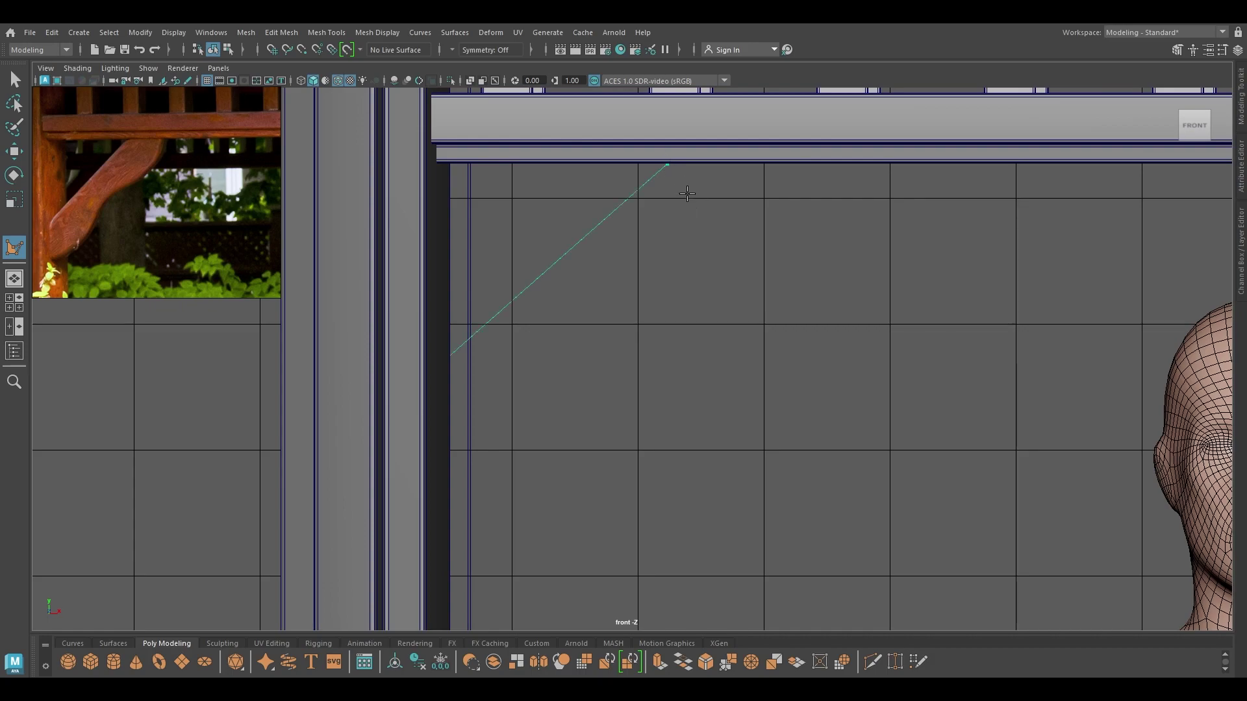
- Trace the bracket's top end and curved lower outline back to the post, then finish the polygon
left_click(715, 164)
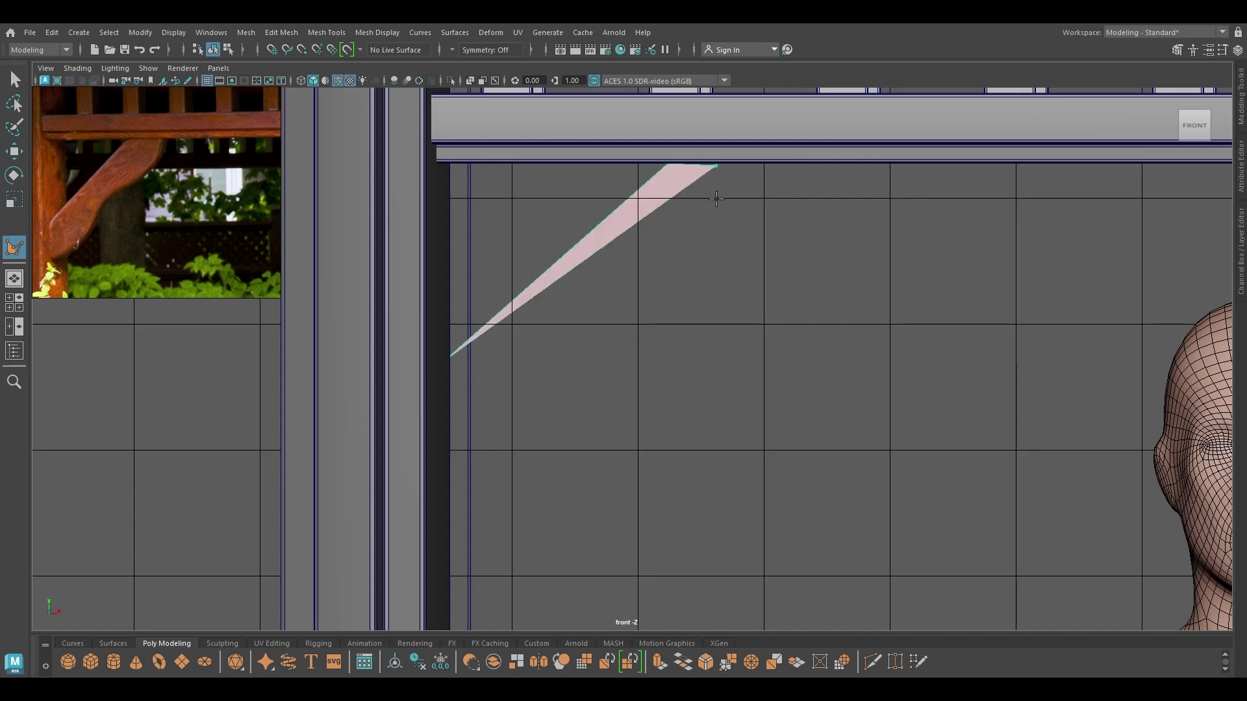
left_click(715, 207)
left_click(701, 237)
left_click(660, 249)
left_click(627, 257)
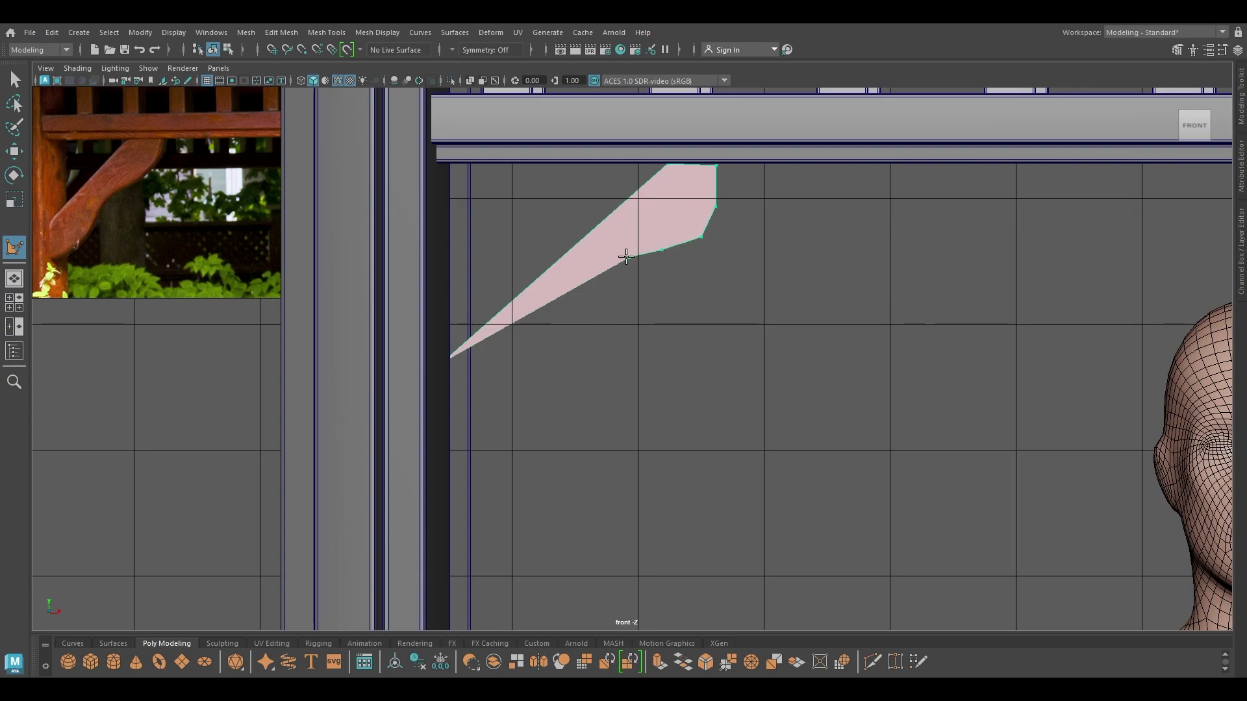
left_click(565, 303)
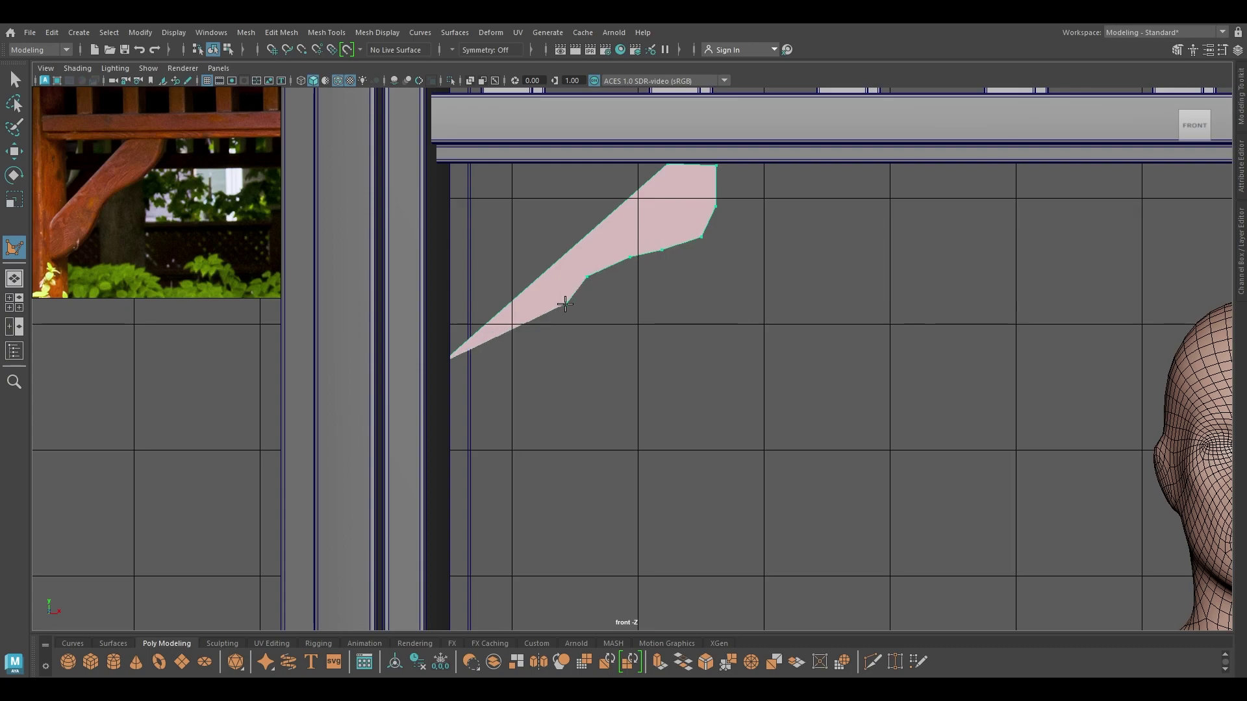
left_click(539, 340)
left_click(516, 382)
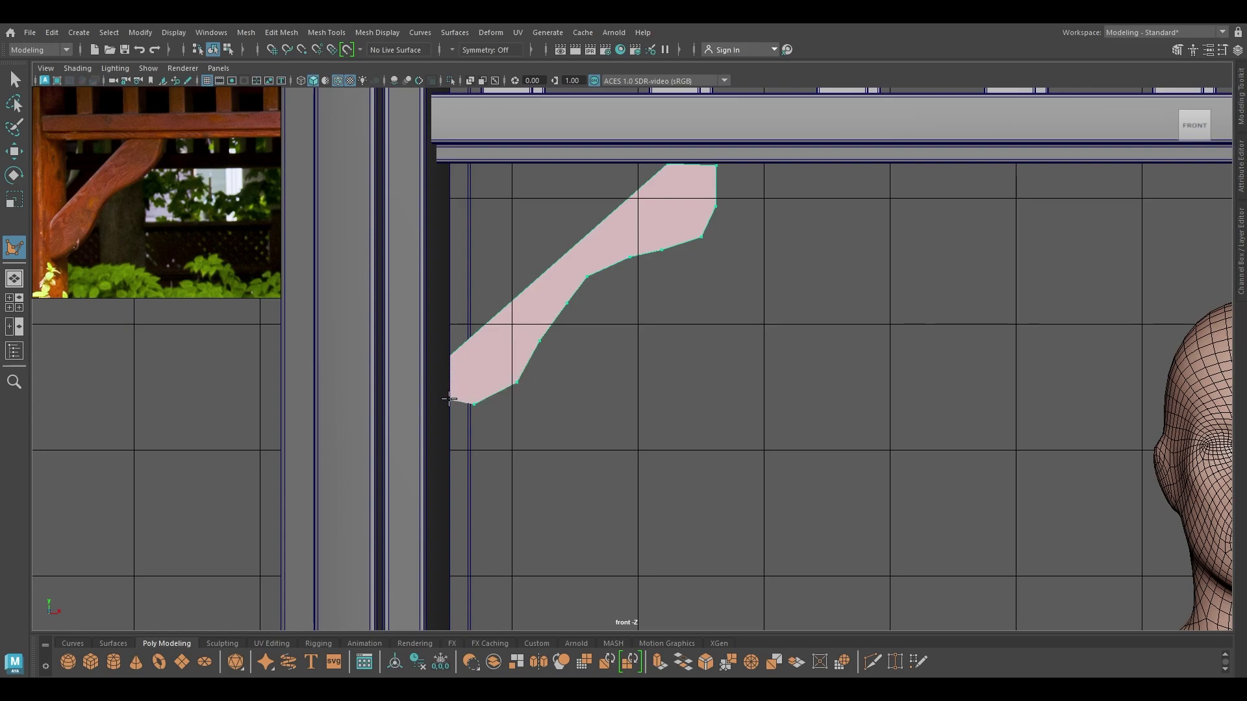
key("Return")
- Move the vertices around the bracket's lower end to give it a fuller, rounder bulge
right_click_drag(550, 295, 485, 279)
left_click_drag(522, 391, 533, 394)
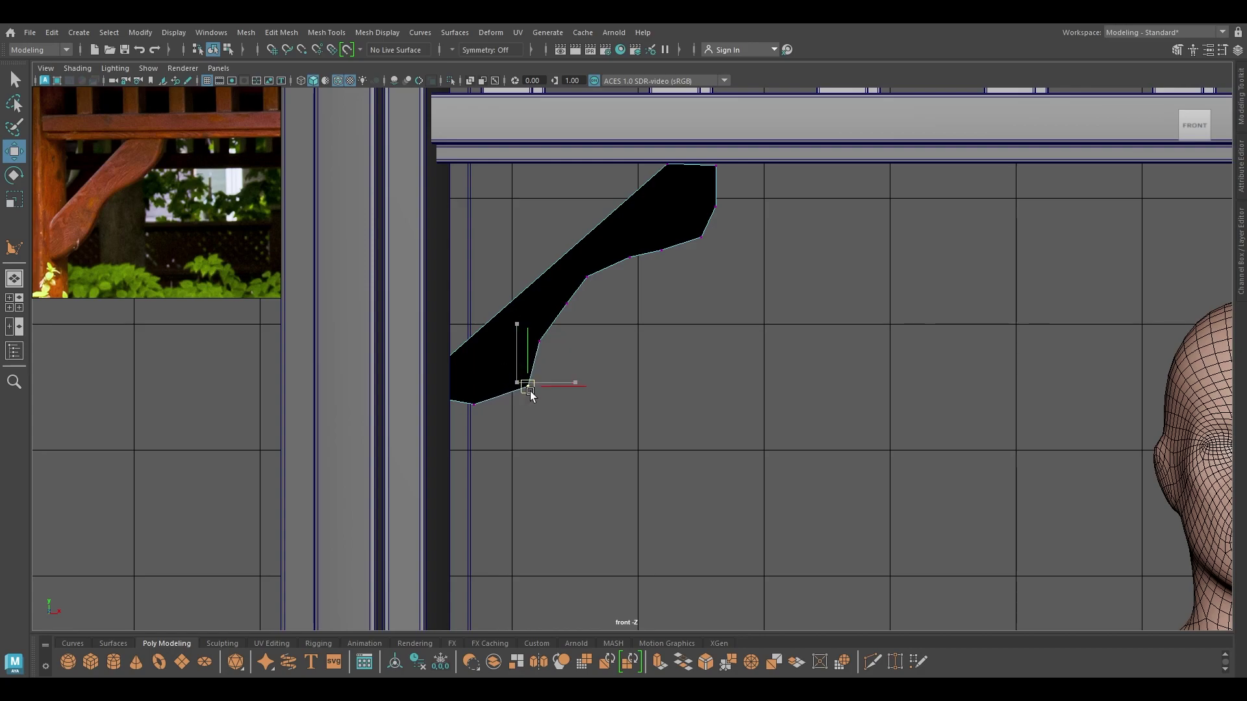
left_click(475, 410)
left_click_drag(475, 421, 515, 399)
left_click_drag(528, 387, 517, 397)
left_click_drag(570, 358, 541, 362)
left_click_drag(591, 317, 547, 369)
left_click_drag(539, 359, 545, 368)
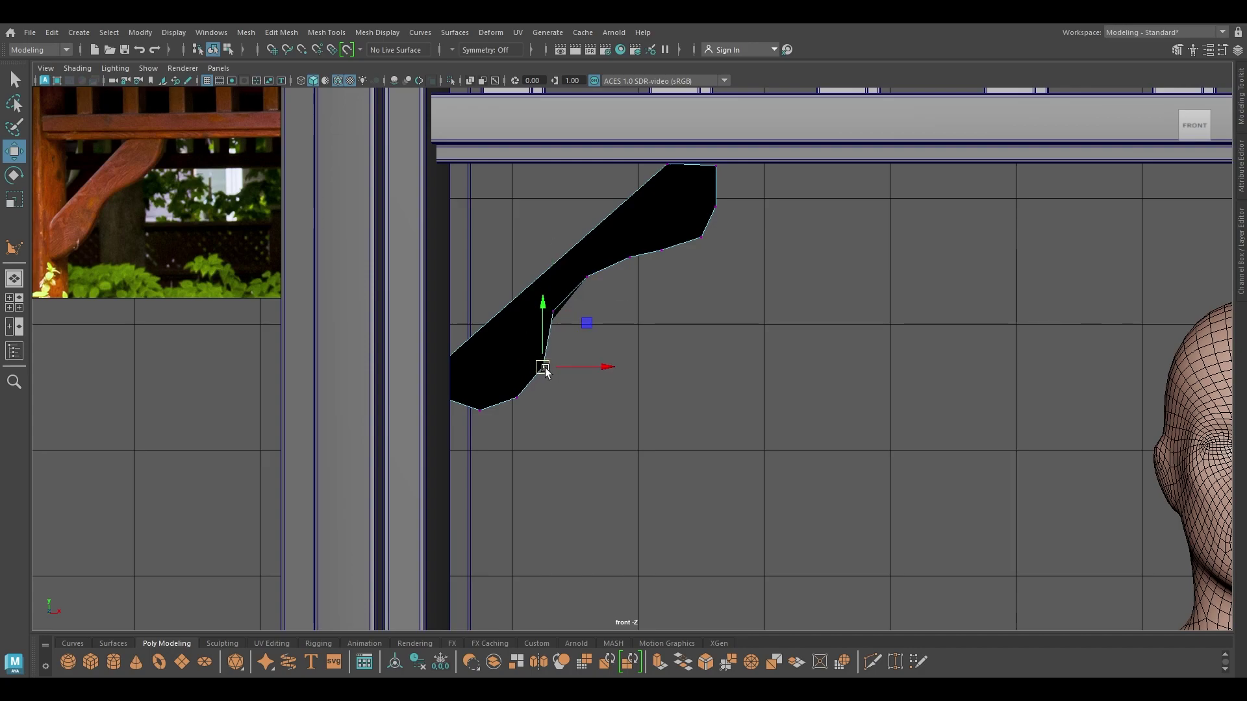
- Reposition the vertices at the bracket's narrow waist and upper end to smooth its curved outline
left_click(587, 278)
left_click_drag(594, 286, 555, 317)
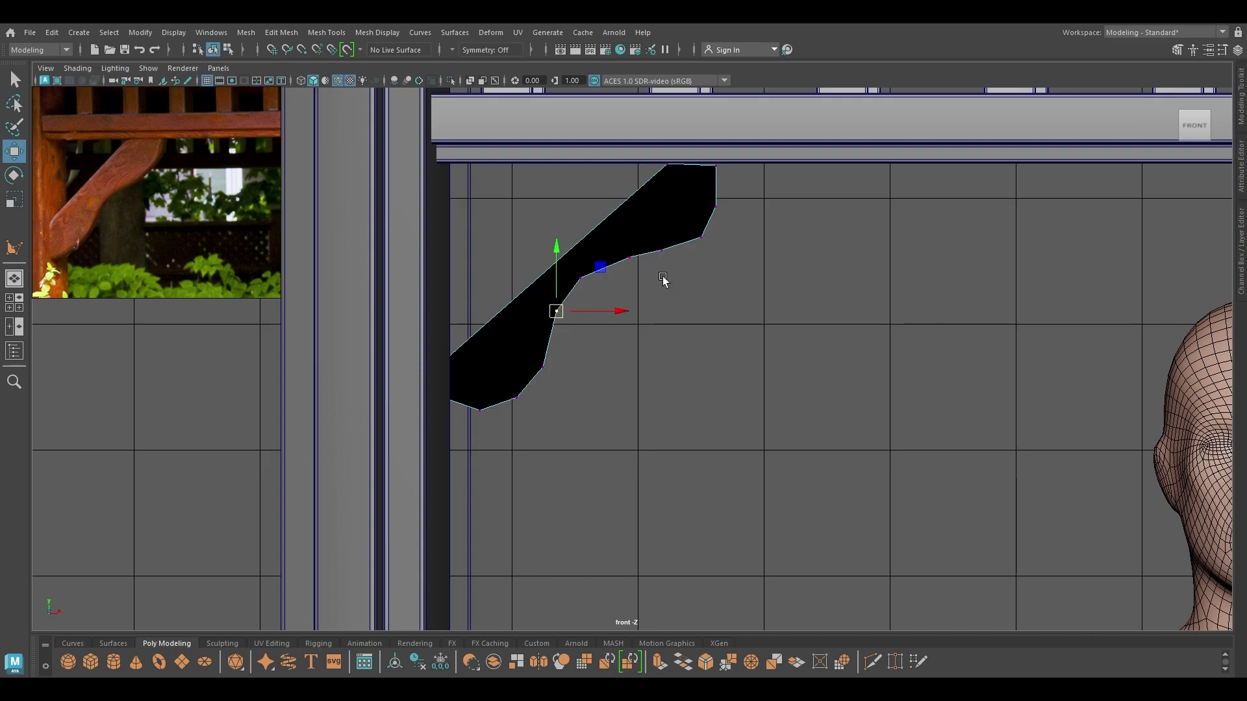
left_click(713, 209)
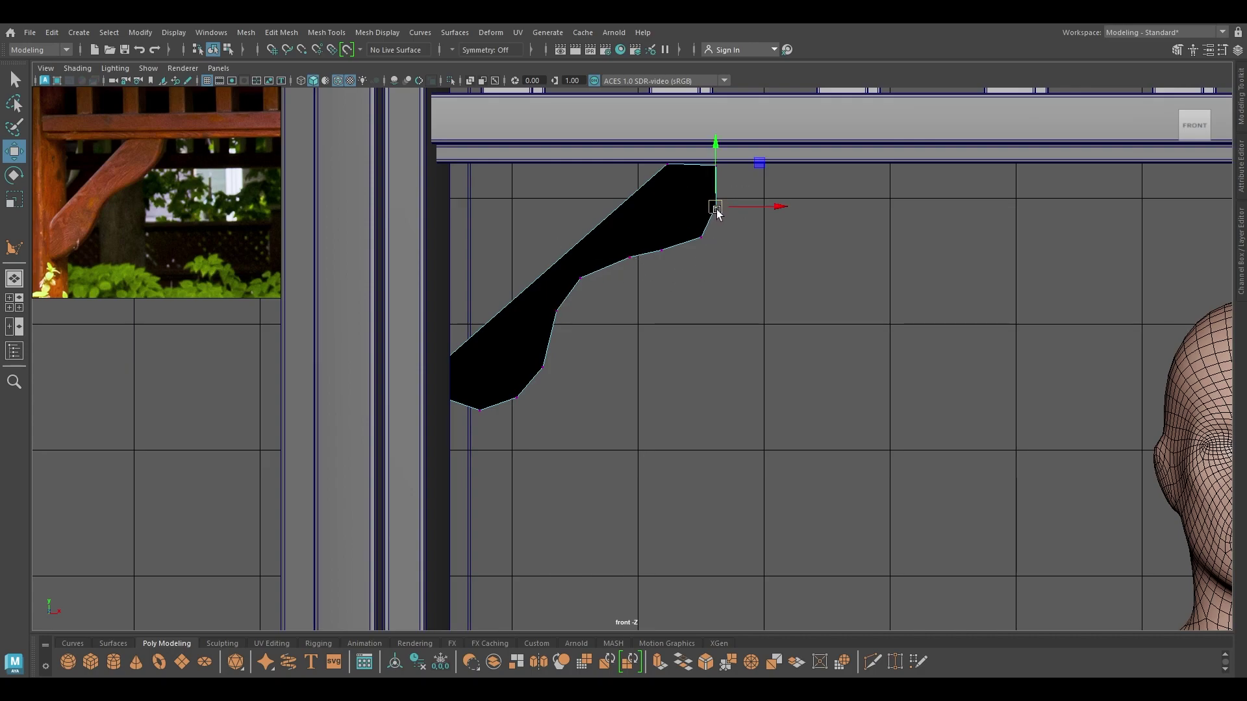
left_click_drag(717, 213, 617, 255)
left_click(702, 238)
left_click(660, 252)
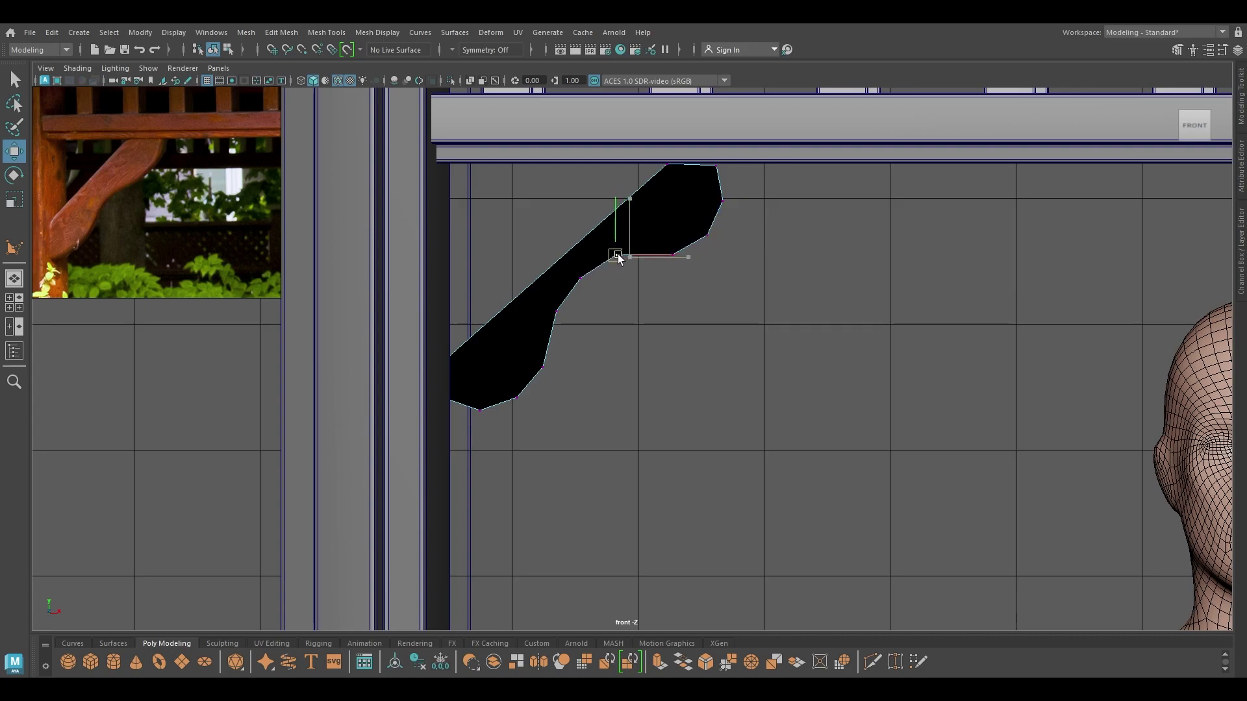
- Flatten the bracket's top vertices and raise them to the beam, then adjust the vertices at the post side
left_click_drag(727, 150, 632, 184)
key("r")
left_click_drag(692, 102, 693, 163)
key("w")
left_click_drag(696, 110, 696, 109)
left_click_drag(463, 340, 354, 388)
key("r")
key("w")
left_click_drag(448, 338, 447, 332)
right_click_drag(496, 269, 425, 267)
left_click_drag(463, 283, 414, 371)
left_click_drag(448, 316, 448, 310)
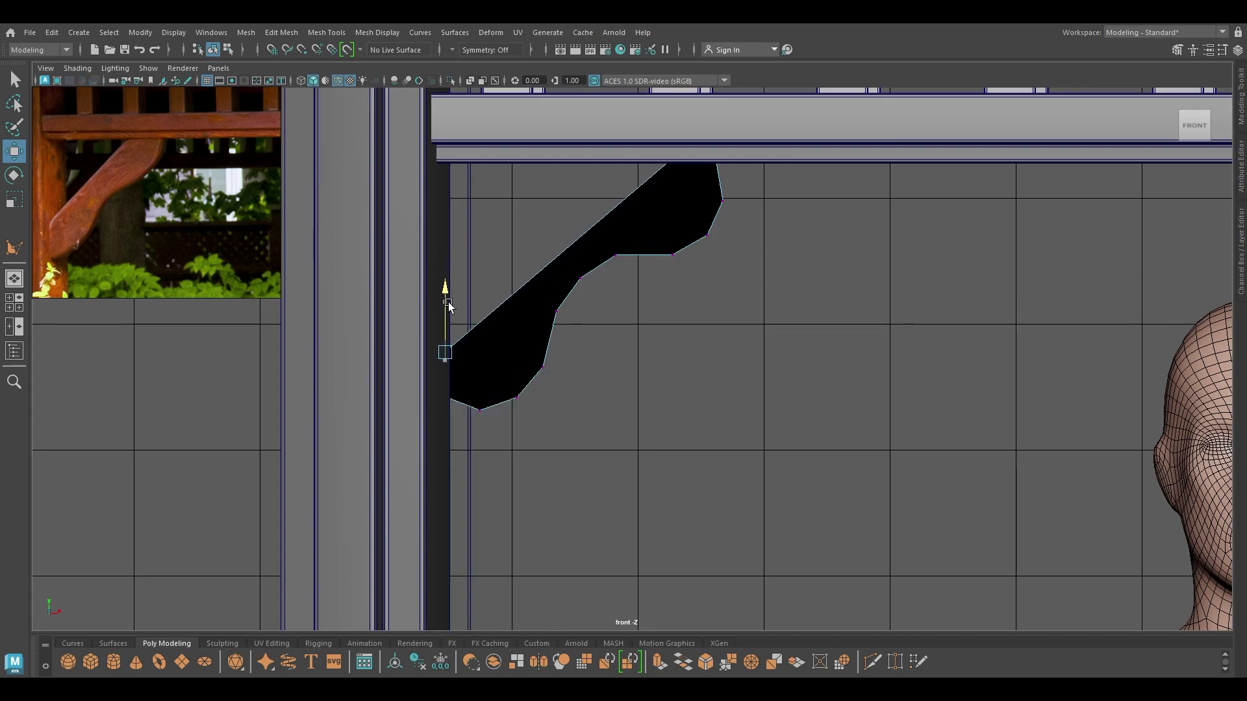
- Frame the bracket in the perspective view and extrude its face with a thickness of 4
right_click_drag(446, 308, 511, 287)
key("space")
left_click_drag(563, 248, 586, 219)
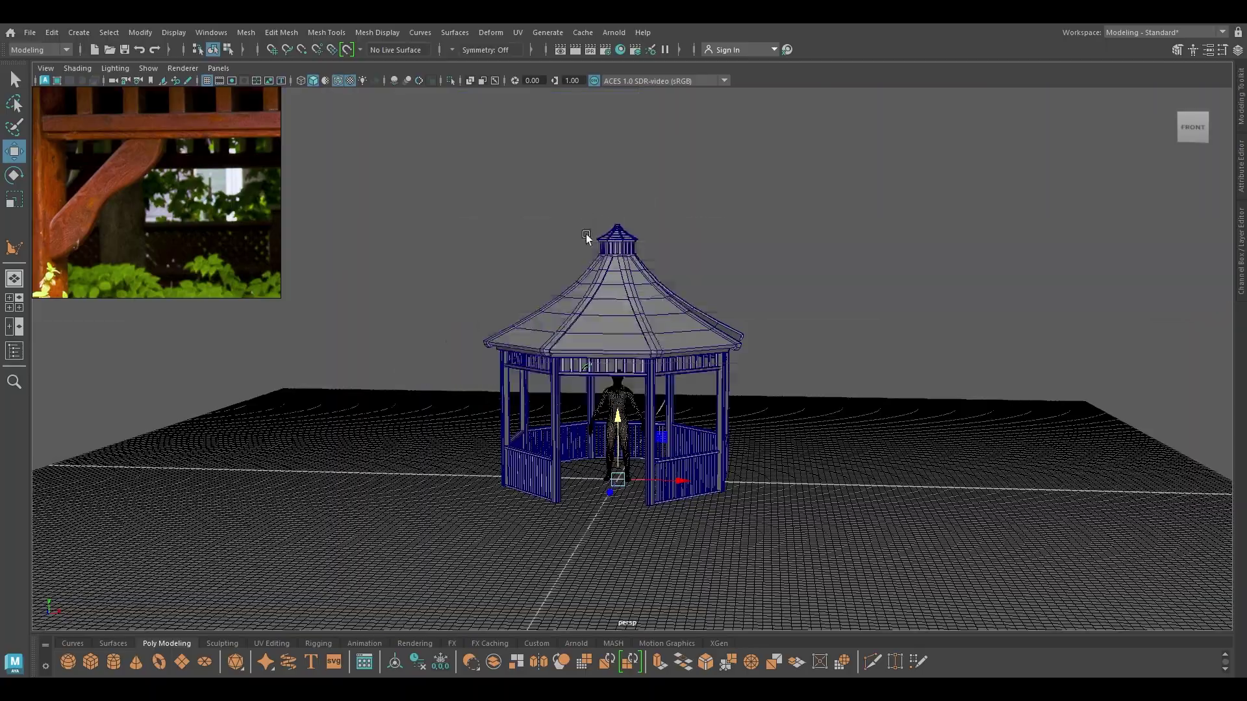
key("f")
key("6")
mouse_move(606, 337)
left_mouse_down("alt")
mouse_move(663, 398)
mouse_move(629, 317)
left_mouse_up("alt")
key("space")
left_click_drag(595, 265, 567, 369)
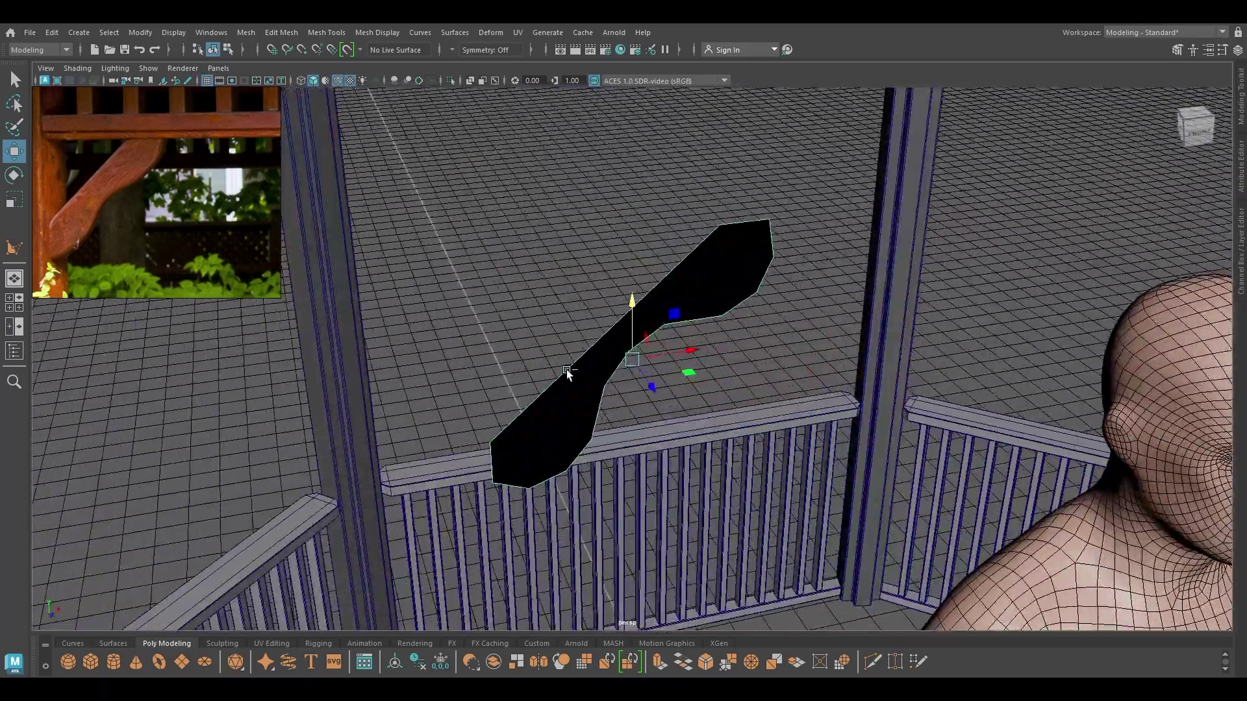
key("ctrl+e")
left_click_drag(903, 437, 1188, 487)
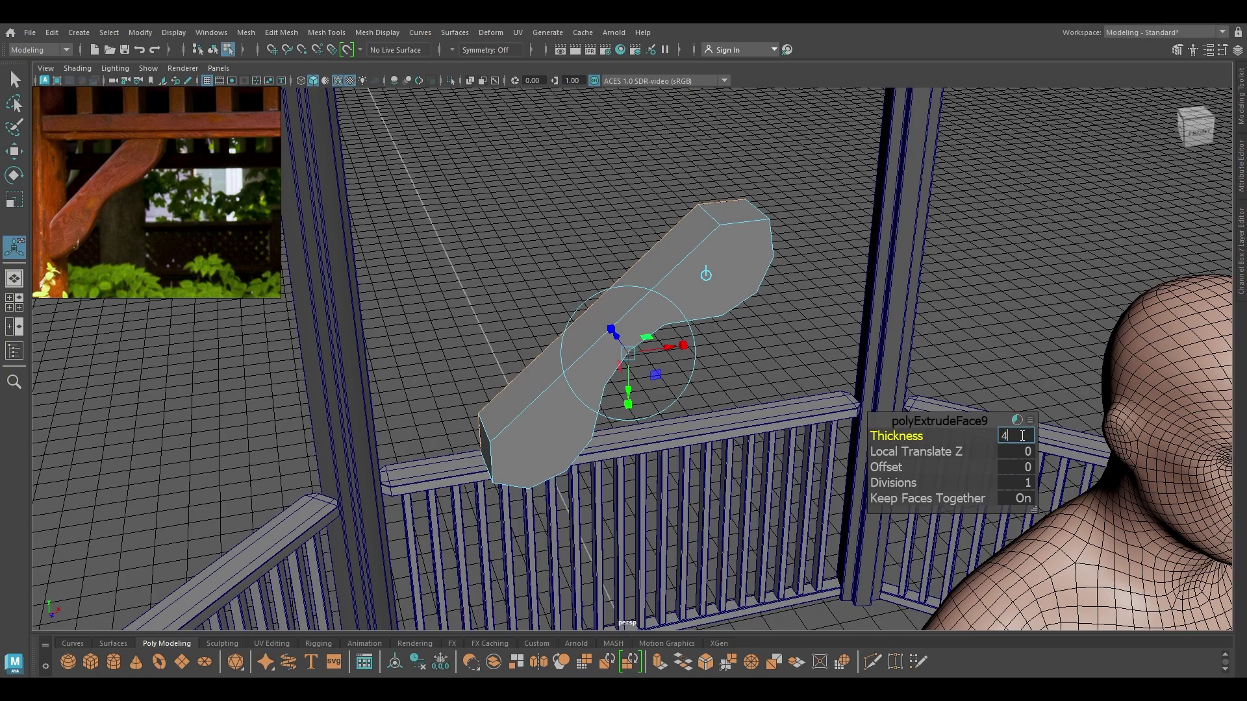
key("Return")
key("w")
- Move the extruded bracket from the gazebo's center out to the front side's post and beam
left_click_drag(988, 427, 569, 298, "alt")
right_click_drag(643, 333, 756, 243)
left_click_drag(568, 362, 61, 380)
left_click_drag(97, 396, 260, 364, "alt")
key("f")
scroll(220, 183, "down", 5)
left_click_drag(292, 416, 231, 409, "alt")
left_click_drag(538, 380, 361, 421)
- Fine-tune the bracket's position so it lines up in depth with the corner post and beam
key("f")
left_click_drag(479, 431, 475, 353, "alt")
key("r")
key("w")
left_click_drag(591, 356, 722, 415)
key("r")
key("w")
- Adjust the bracket's end vertices so it meets the corner post and the underside of the beam
key("space")
scroll(604, 377, "up", 3)
middle_click_drag(592, 429, 740, 398, "alt")
scroll(761, 338, "up", 2)
right_click_drag(797, 307, 742, 306)
mouse_move(578, 288)
left_mouse_down()
mouse_move(518, 408)
mouse_move(489, 291)
left_mouse_up()
key("space")
left_click_drag(497, 331, 507, 410, "alt")
left_click_drag(588, 427, 755, 266, "alt")
left_click_drag(807, 220, 651, 160)
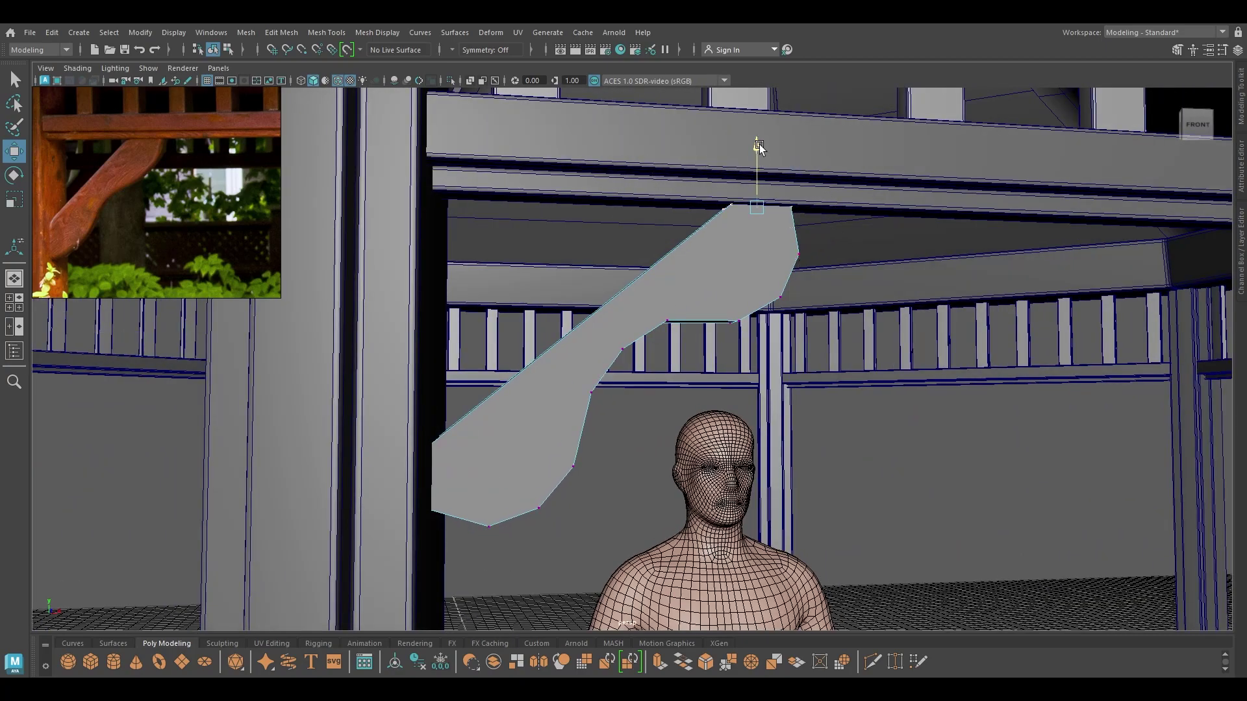
- Isolate the bracket and cut four edges across the middle of its straight upper side with Multi-Cut
right_click_drag(723, 239, 813, 134)
left_click_drag(711, 250, 572, 357, "alt")
right_click_drag(572, 358, 407, 301, "alt")
left_click_drag(373, 324, 560, 400, "alt")
left_click_drag(560, 400, 557, 315, "alt")
right_click_drag(528, 306, 526, 324, "shift")
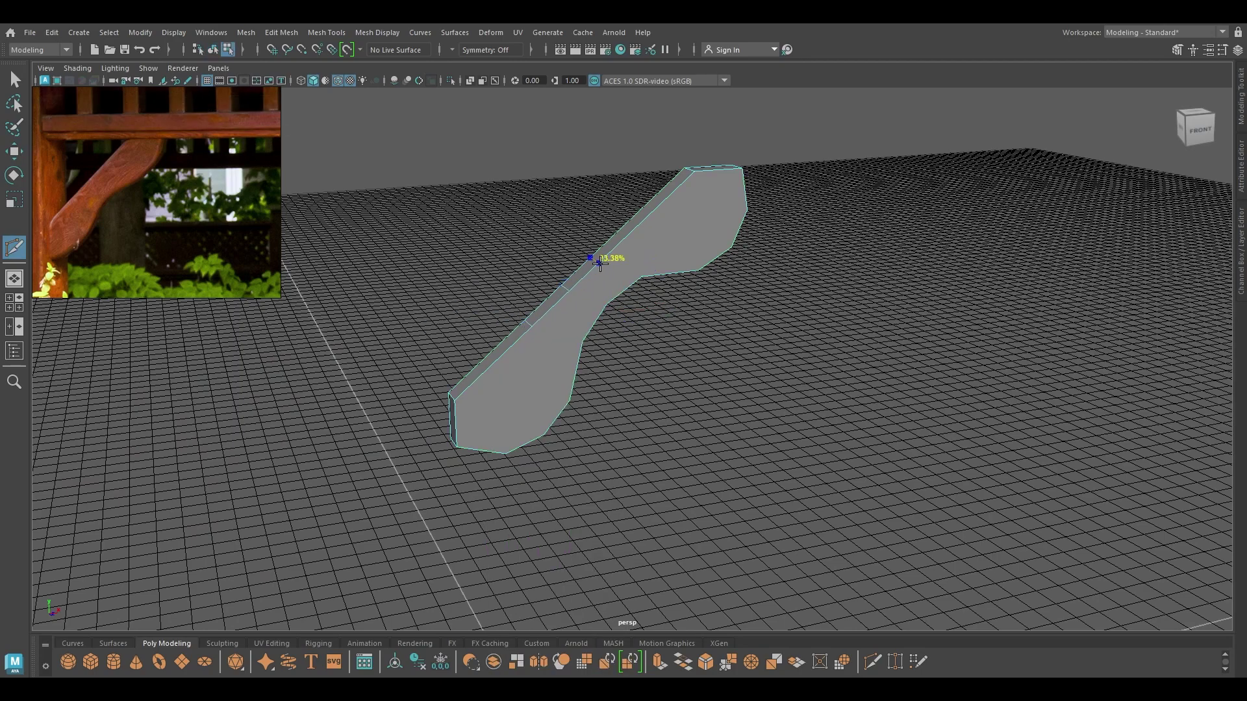
key("w")
- Connect the two uppermost cuts to the opposite waist vertices across the bracket's front face
right_click_drag(666, 218, 648, 217)
mouse_move(649, 217)
left_mouse_down("alt")
mouse_move(632, 202)
mouse_move(633, 215)
left_mouse_up("alt")
scroll(640, 227, "up", 3)
left_click(646, 242)
left_click(650, 317, "shift")
right_click_drag(651, 312, 642, 428, "shift")
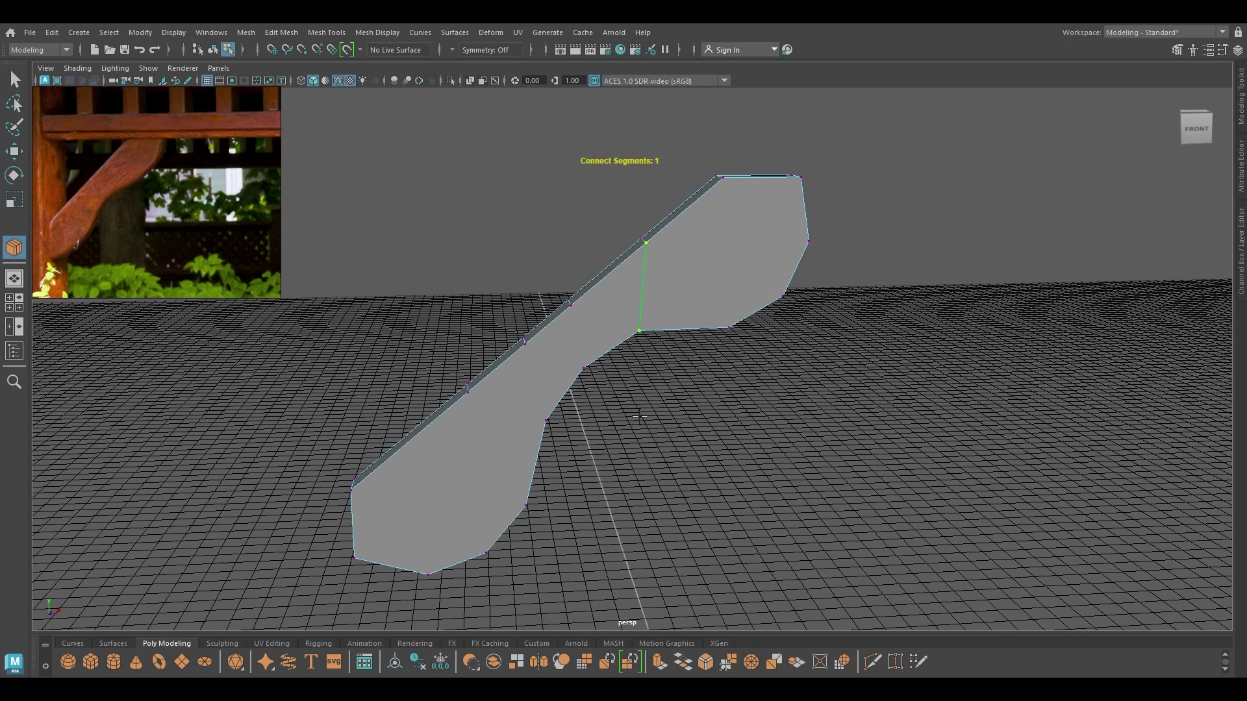
key("w")
left_click(587, 355)
left_click(581, 368)
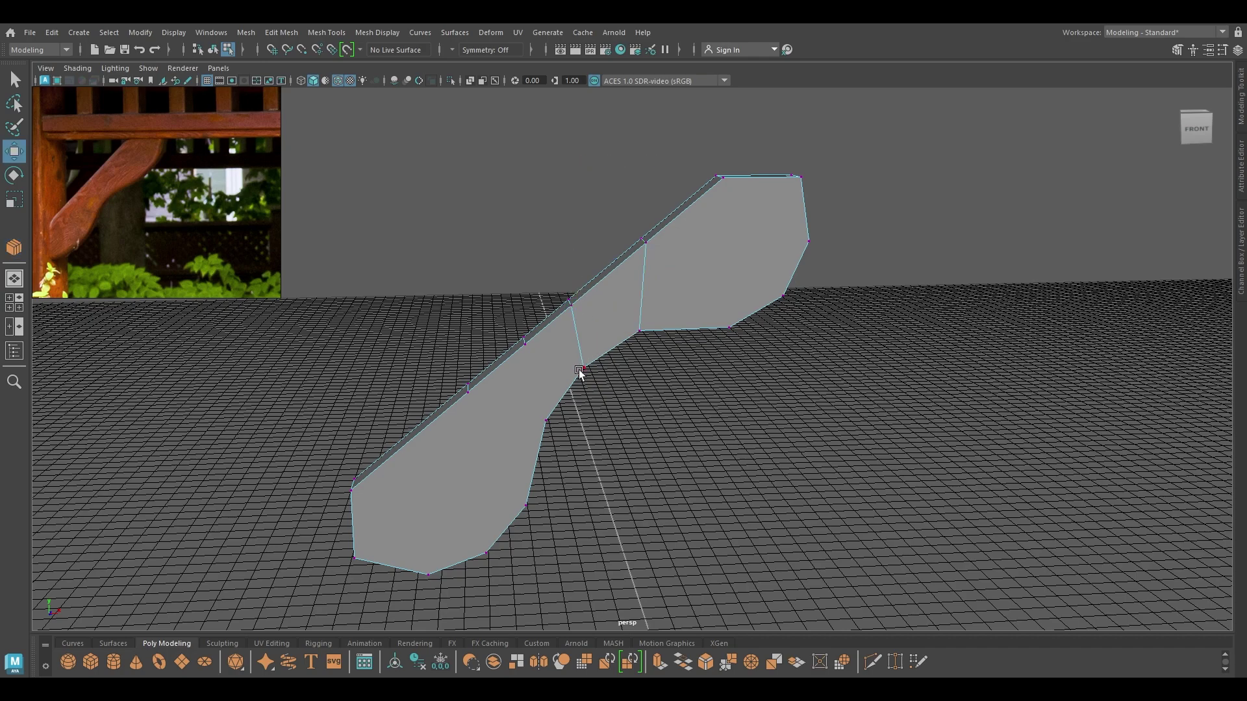
- Connect the two lower cuts to the opposite curve vertices across the bracket's front face
left_click(526, 350, "shift")
key("g")
key("w")
left_click(527, 502)
left_click(476, 408, "shift")
key("g")
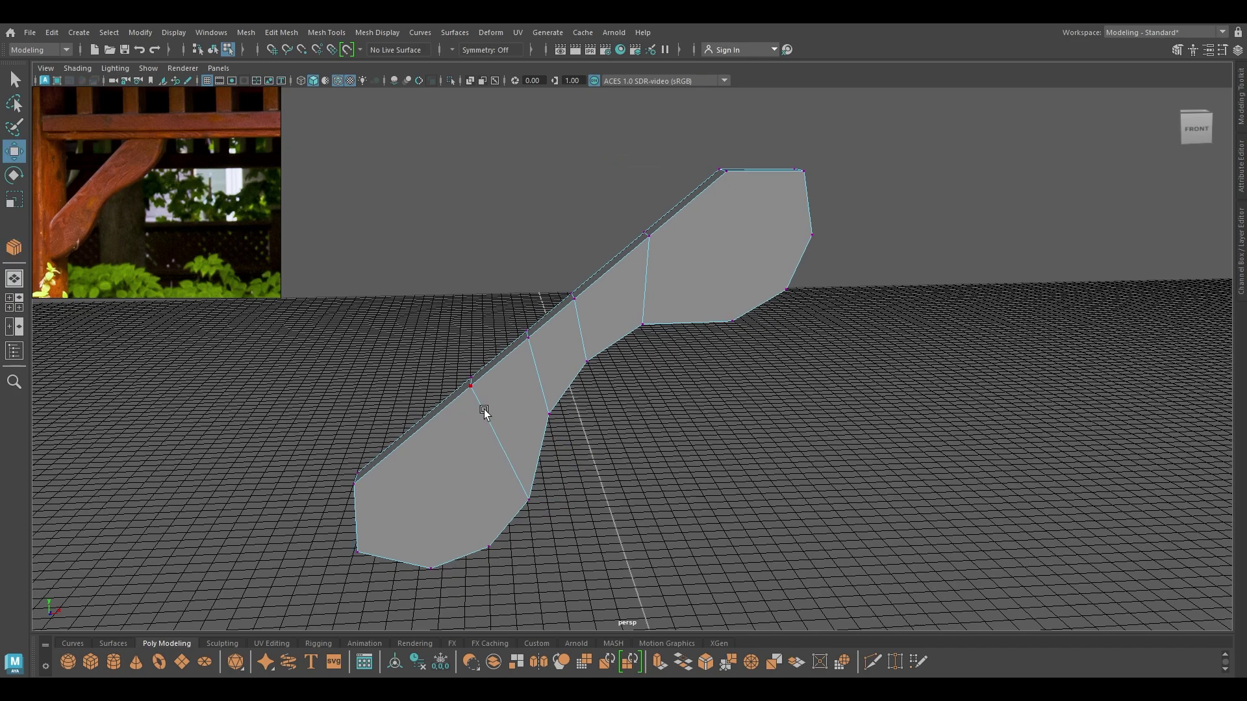
- Add two more Multi-Cut edges near each end of the bracket's straight upper side
middle_click_drag(481, 417, 507, 348, "alt")
left_click_drag(441, 412, 448, 408, "alt")
right_click_drag(448, 405, 500, 288)
right_click_drag(459, 372, 383, 313, "shift")
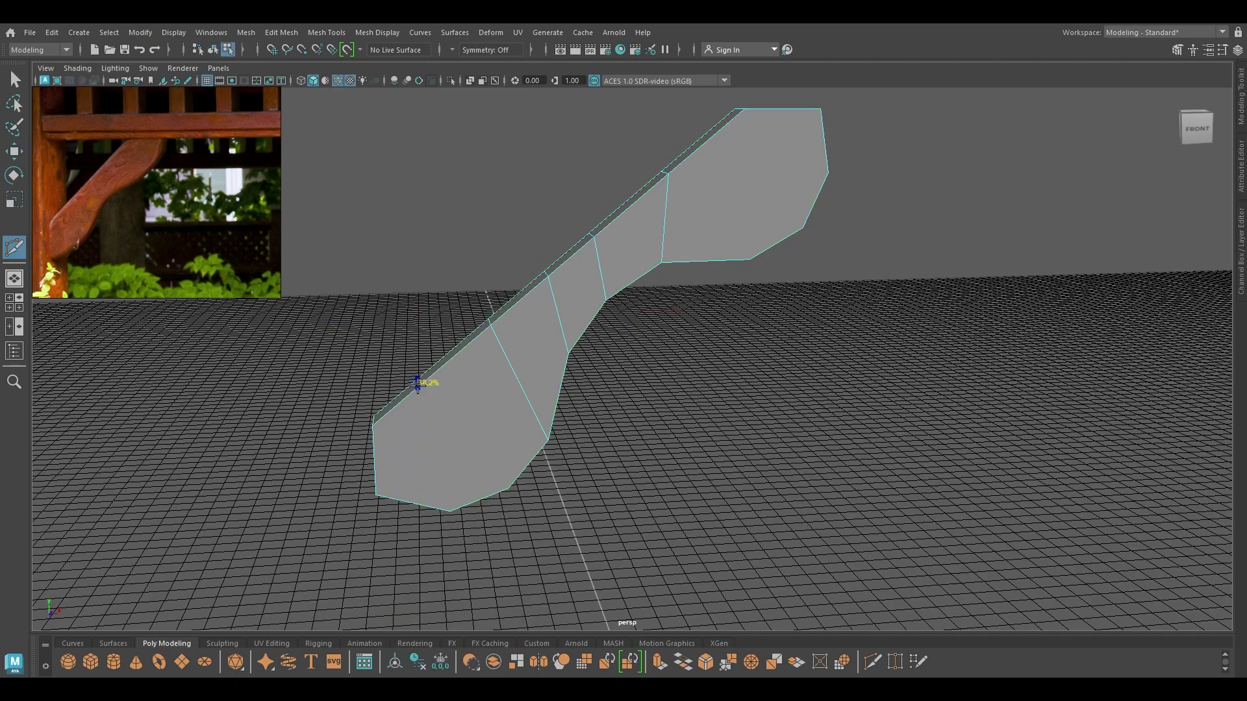
middle_click_drag(611, 318, 507, 438, "alt")
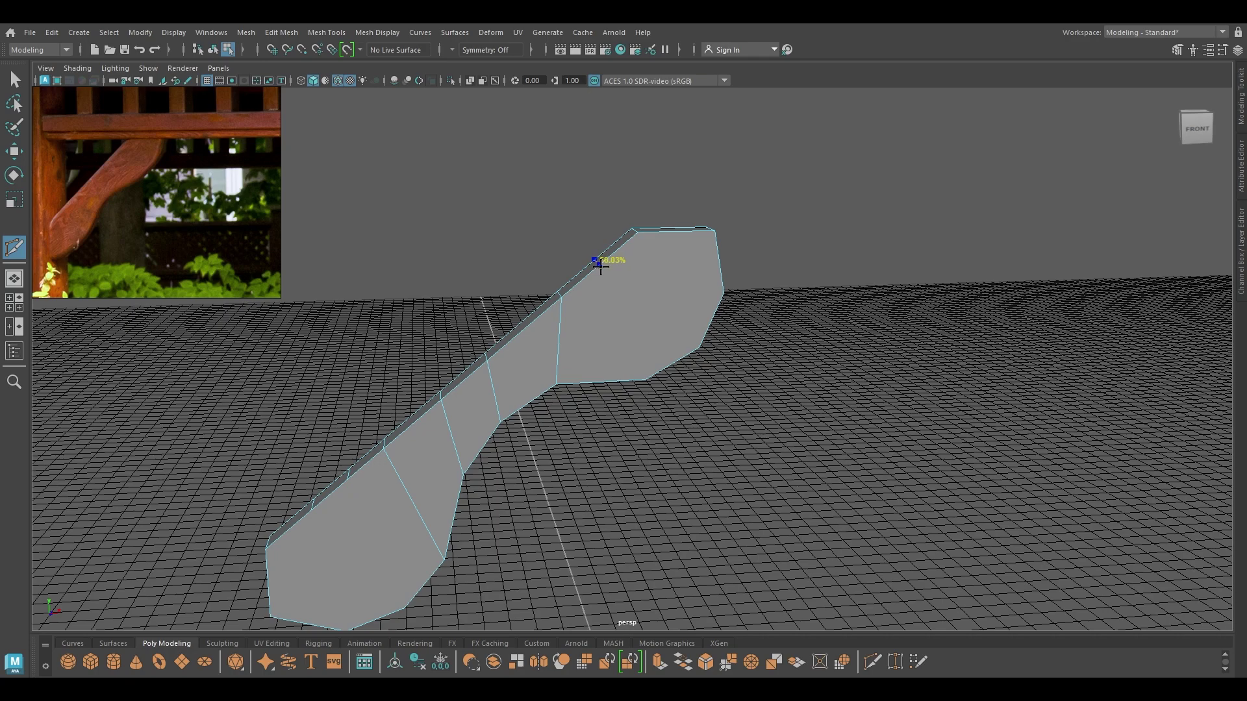
left_click(619, 249)
right_click(620, 252)
key("w")
- Connect the two new upper-end cuts to the opposite outer vertices on the bracket's front face
right_click_drag(614, 251, 599, 251)
left_click(717, 296, "shift")
key("y")
key("w")
right_click_drag(681, 282, 672, 382, "shift")
key("w")
left_click(591, 273, "shift")
key("g")
key("w")
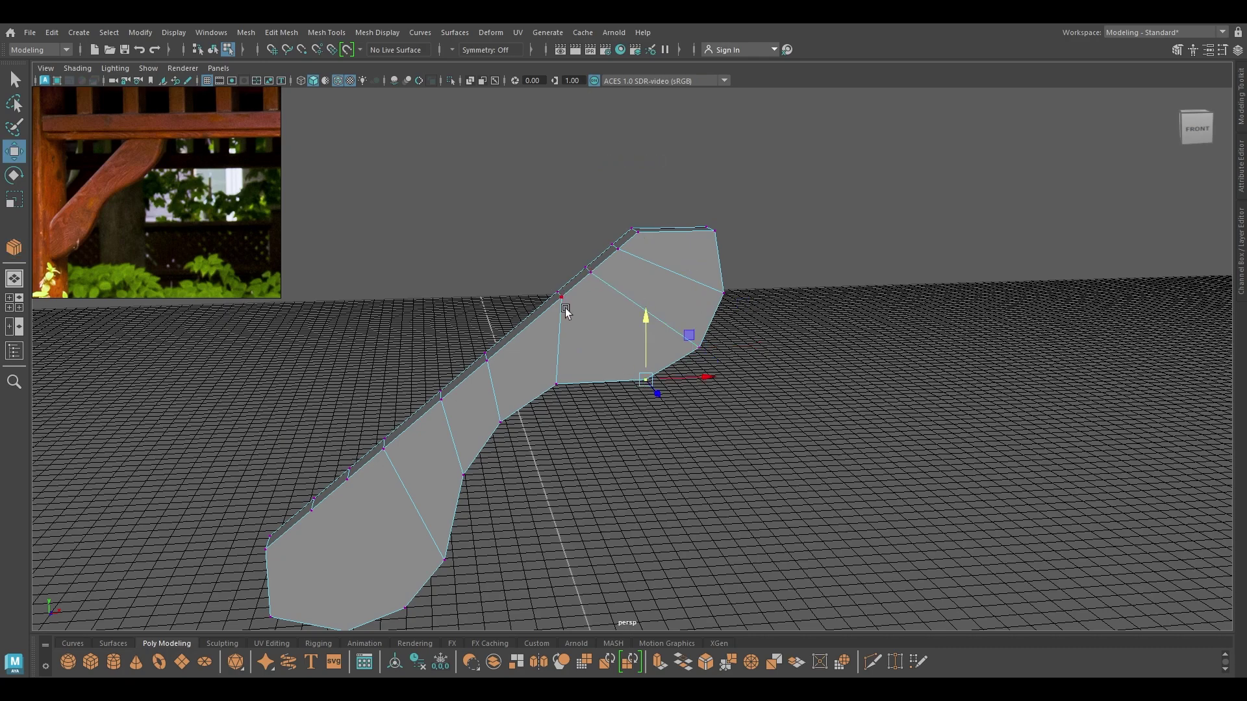
- Set the transform constraint to Edge and slide three middle edges down along the bracket's straight upper side
right_click_drag(562, 300, 561, 266)
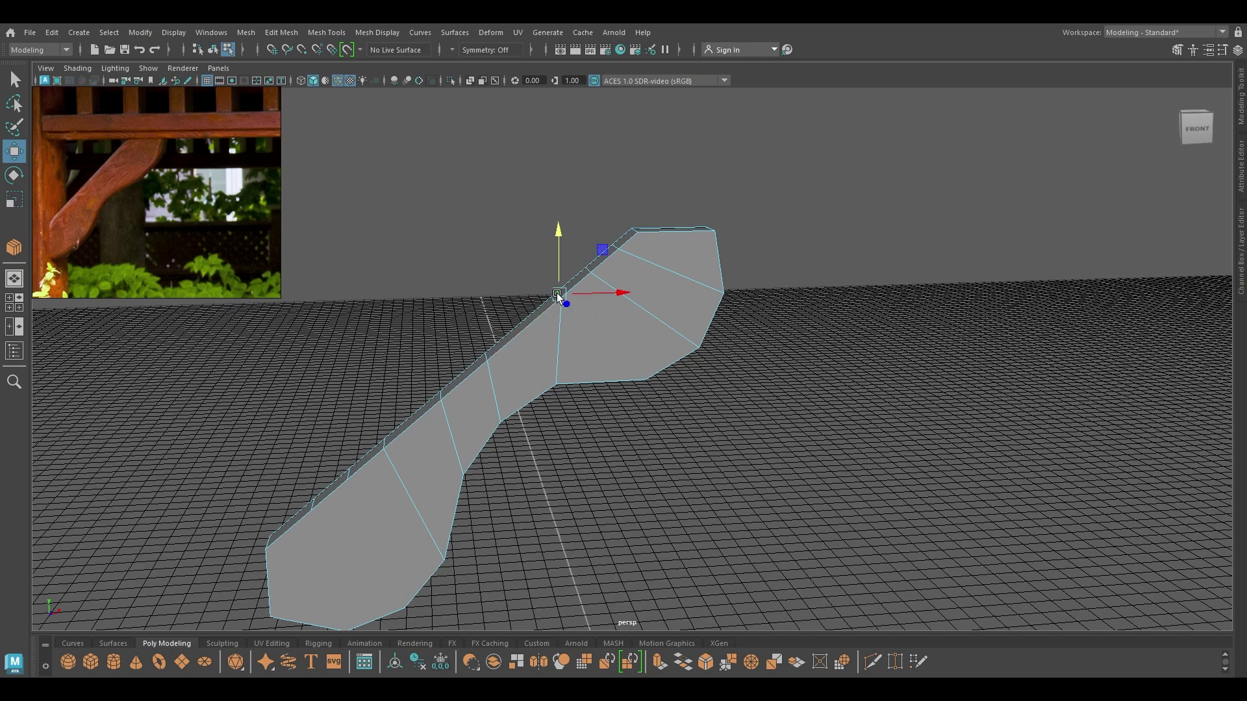
left_click(1242, 125)
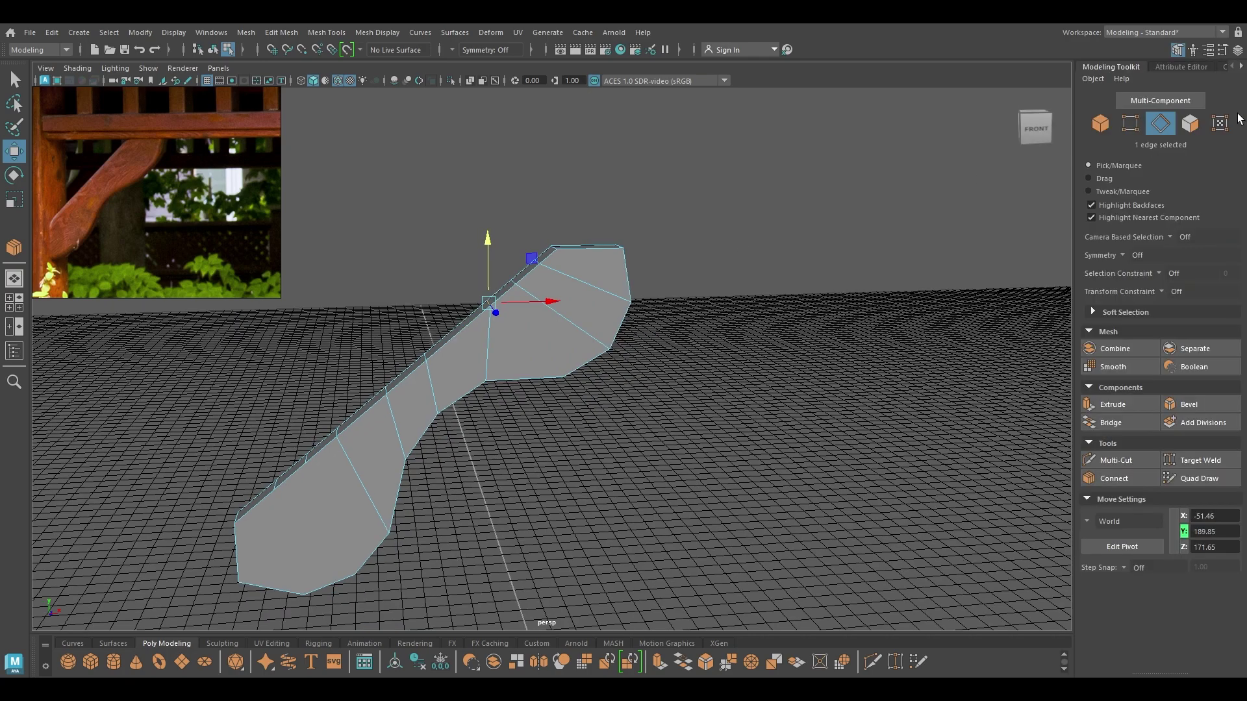
left_click(1169, 291)
left_click(1174, 303)
left_click_drag(560, 305, 501, 339)
left_click_drag(417, 361, 369, 422)
middle_click_drag(405, 379, 433, 278, "alt")
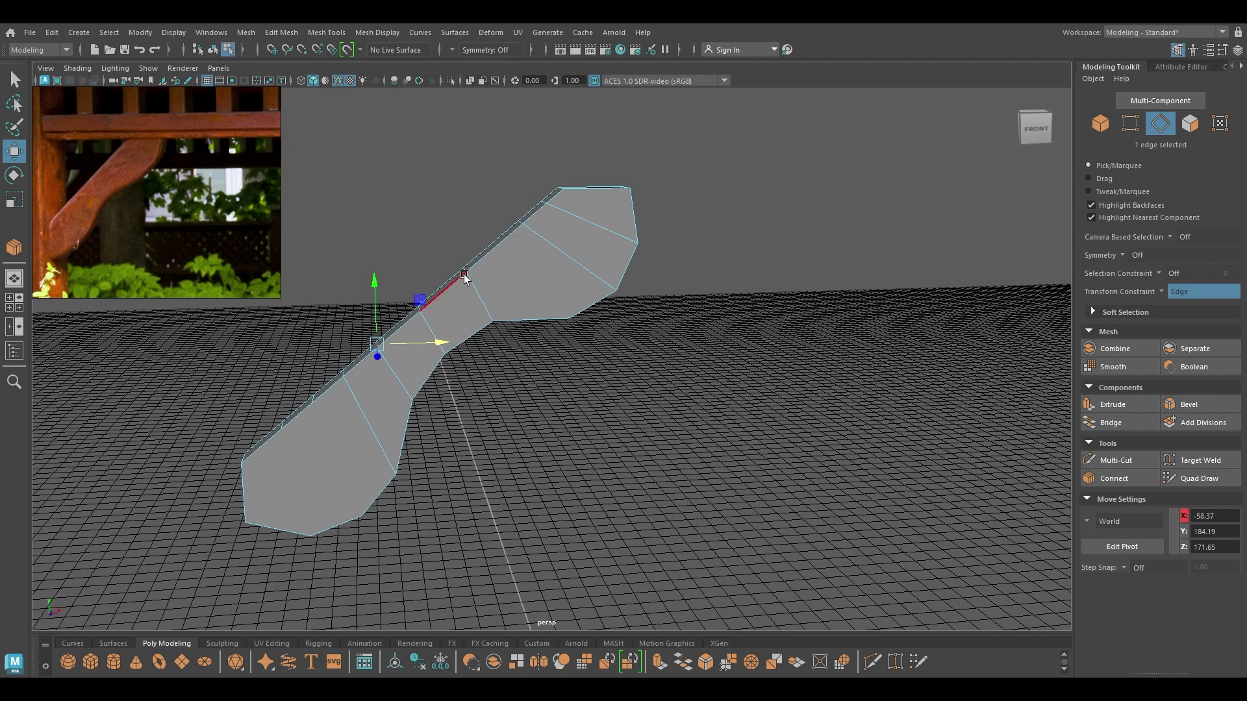
left_click(464, 277)
left_click_drag(462, 268, 492, 280)
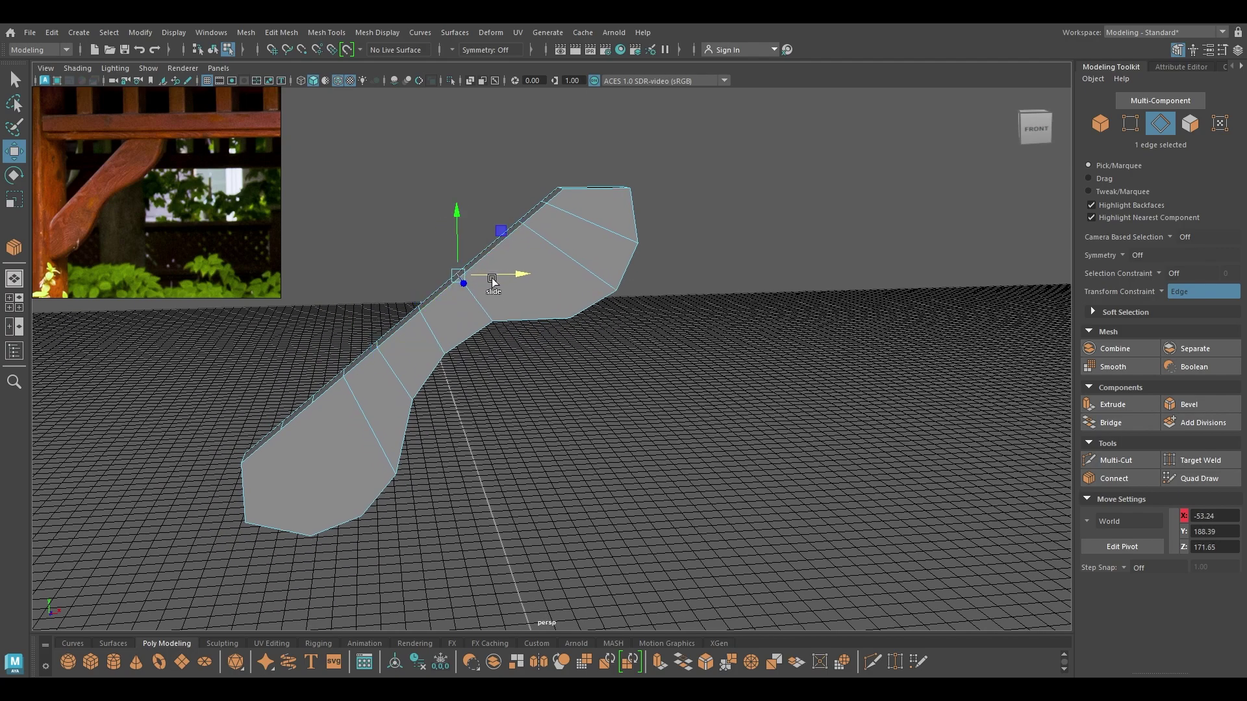
- Turn off the transform constraint and Multi-Cut one more edge across the bracket's front face in both its upper and lower lobes
left_click(1188, 287)
left_click(1170, 295)
right_click_drag(474, 238, 586, 170)
right_click_drag(541, 227, 491, 234, "shift")
left_click(493, 245)
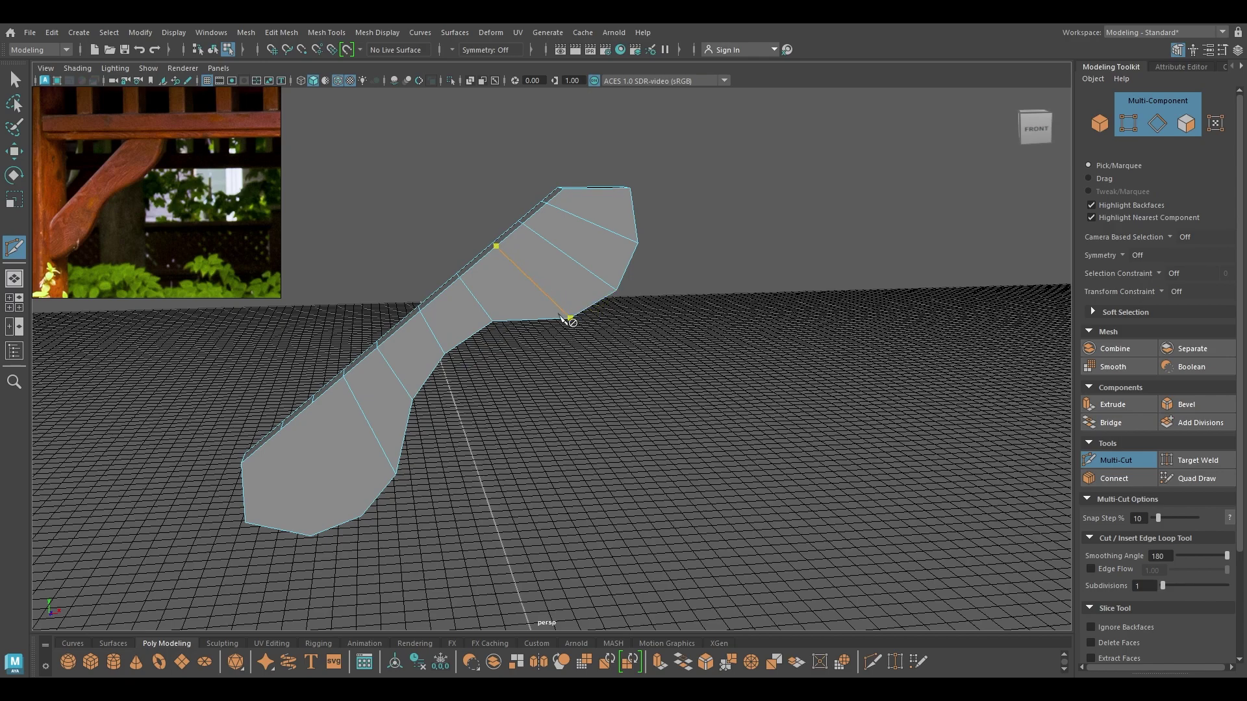
left_click(299, 429)
key("w")
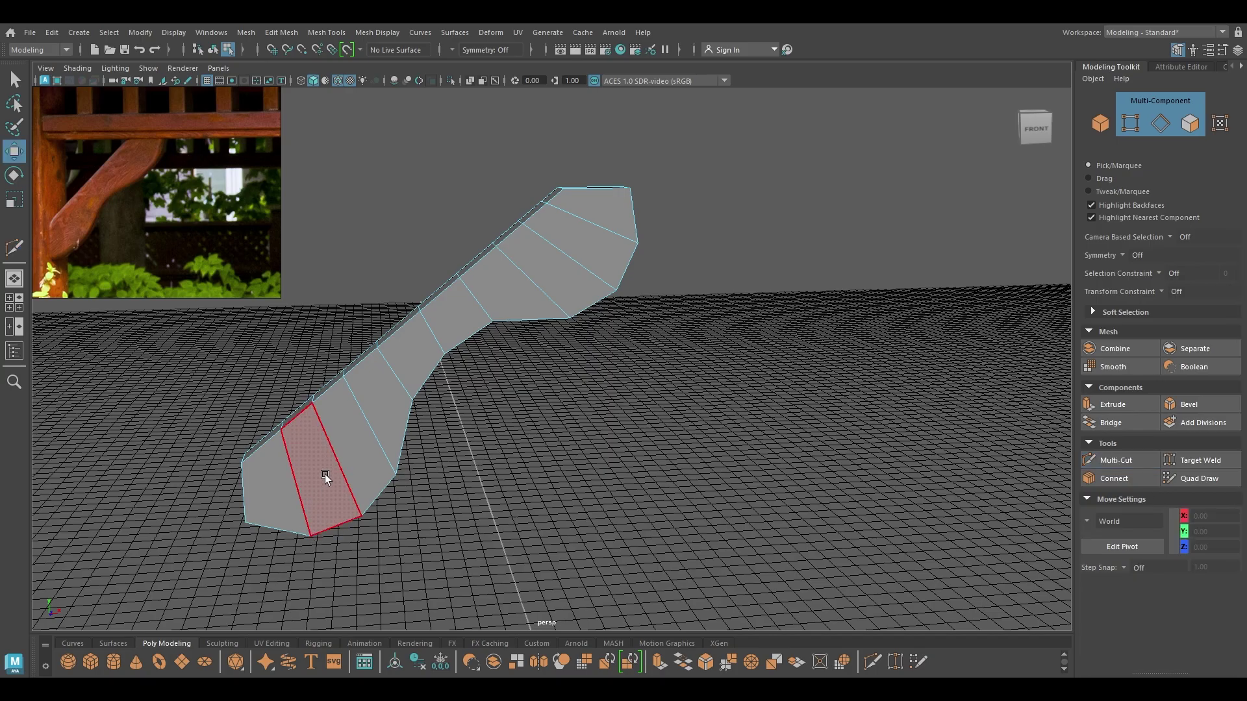
- Split the bracket lengthwise through the middle of its thickness and delete the uncut back half
left_click_drag(320, 485, 487, 440, "alt")
right_click_drag(487, 439, 487, 390, "alt")
right_click_drag(514, 308, 500, 138)
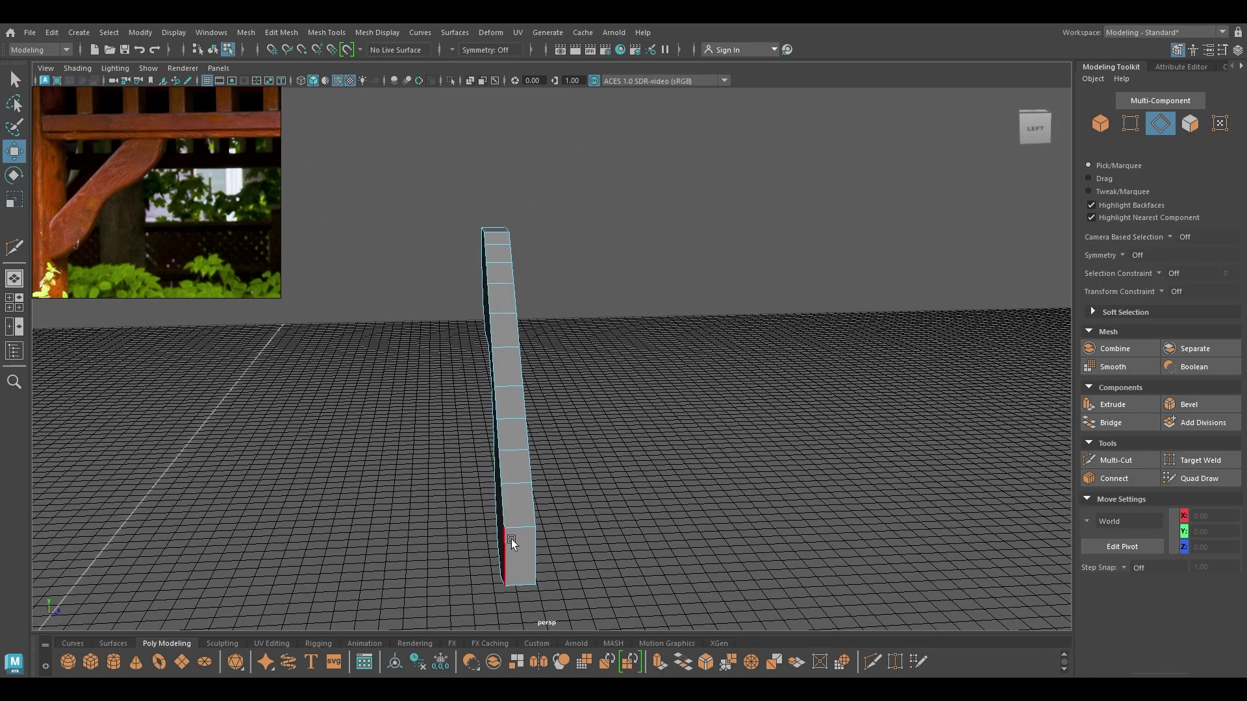
left_click(520, 527)
right_click_drag(532, 482, 465, 588, "ctrl")
right_click_drag(559, 307, 552, 345)
left_click_drag(552, 345, 542, 363, "alt")
left_click_drag(426, 178, 593, 481)
left_click(593, 481)
right_click_drag(593, 482, 616, 388)
- Mirror the remaining bracket half along world Z with Cut Geometry off and Merge Threshold 1, placing the mirror plane at its open side
left_click_drag(615, 388, 532, 306, "alt")
right_click_drag(533, 307, 504, 468, "shift")
left_click(899, 484)
left_click(923, 518)
left_click(899, 440)
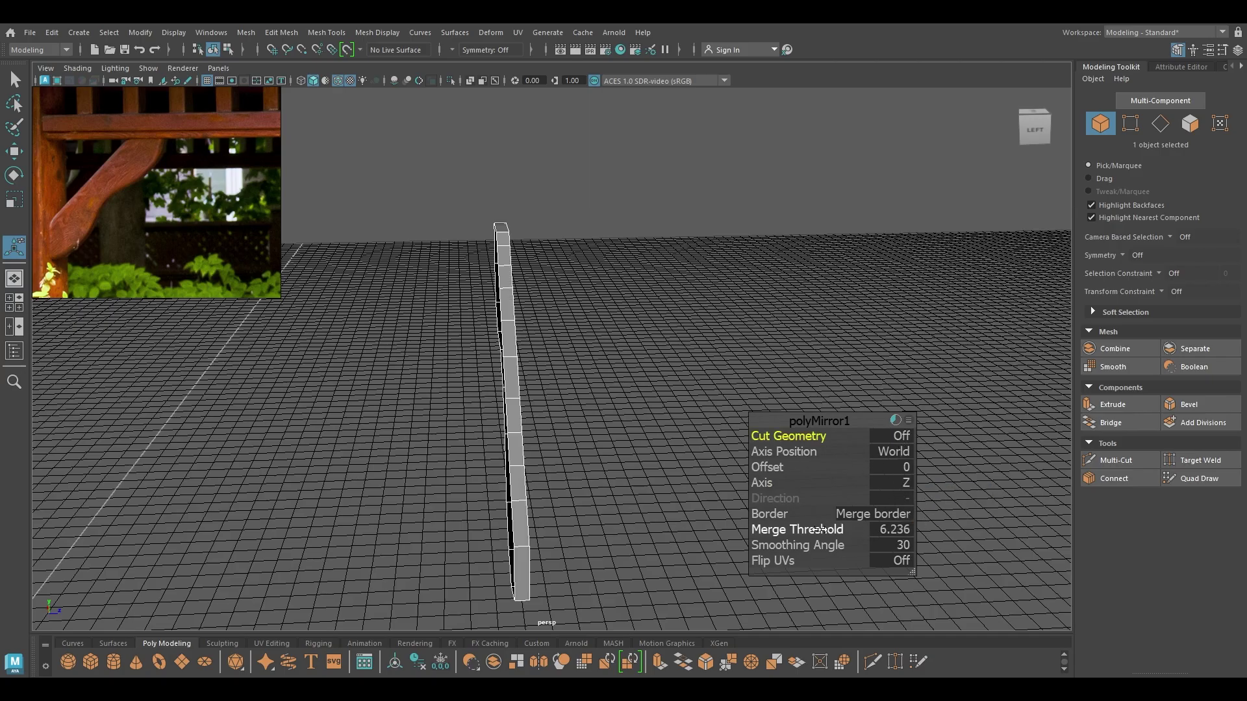
mouse_move(602, 498)
left_mouse_down("alt")
mouse_move(688, 495)
mouse_move(614, 513)
left_mouse_up("alt")
right_click_drag(615, 513, 411, 246, "alt")
left_click_drag(460, 490, 602, 494)
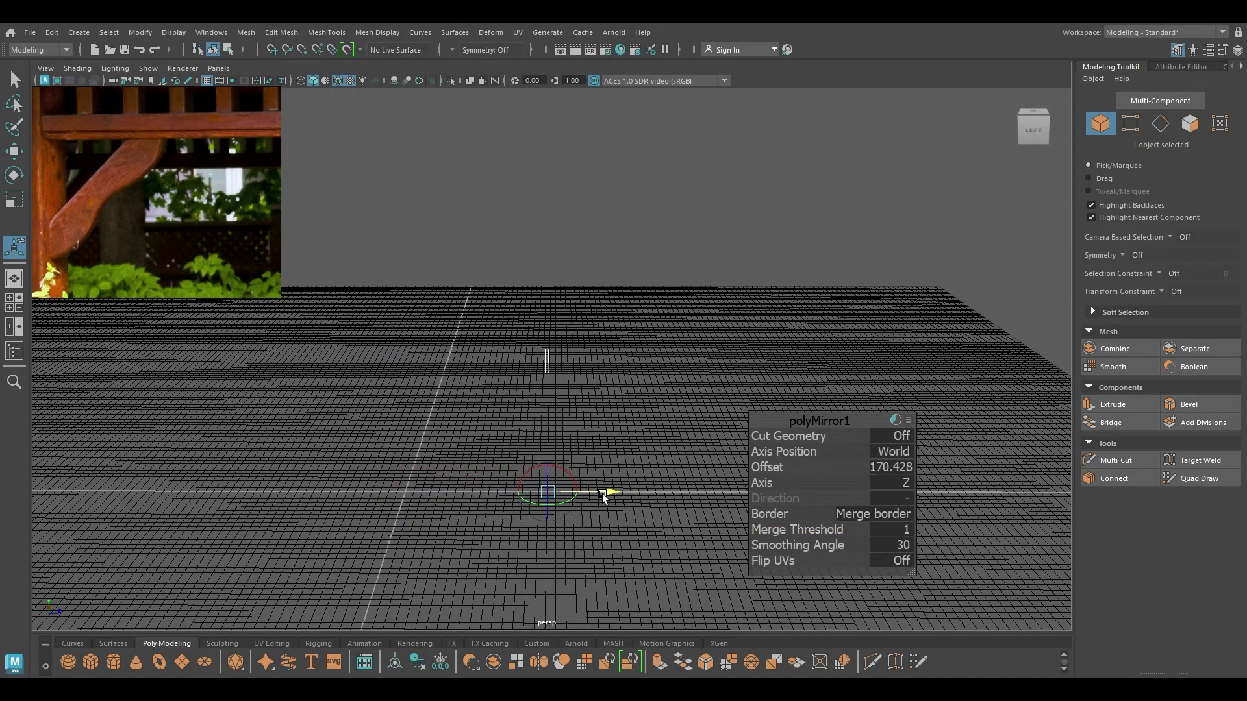
key("f")
right_click_drag(563, 348, 619, 435, "alt")
middle_click_drag(661, 380, 672, 379)
key("w")
right_click_drag(590, 310, 636, 289)
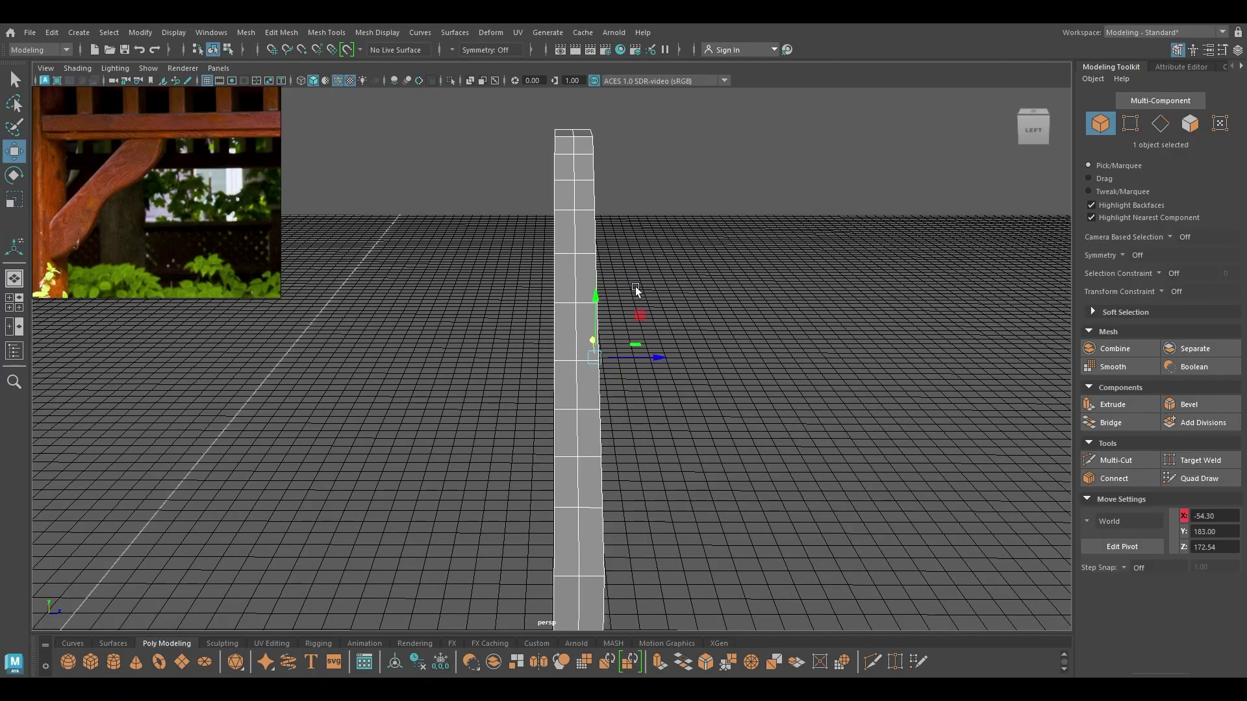
- Bring back the rest of the gazebo and nudge the bracket slightly along Z beneath the beam
key("ctrl+1")
left_click_drag(643, 317, 515, 418, "alt")
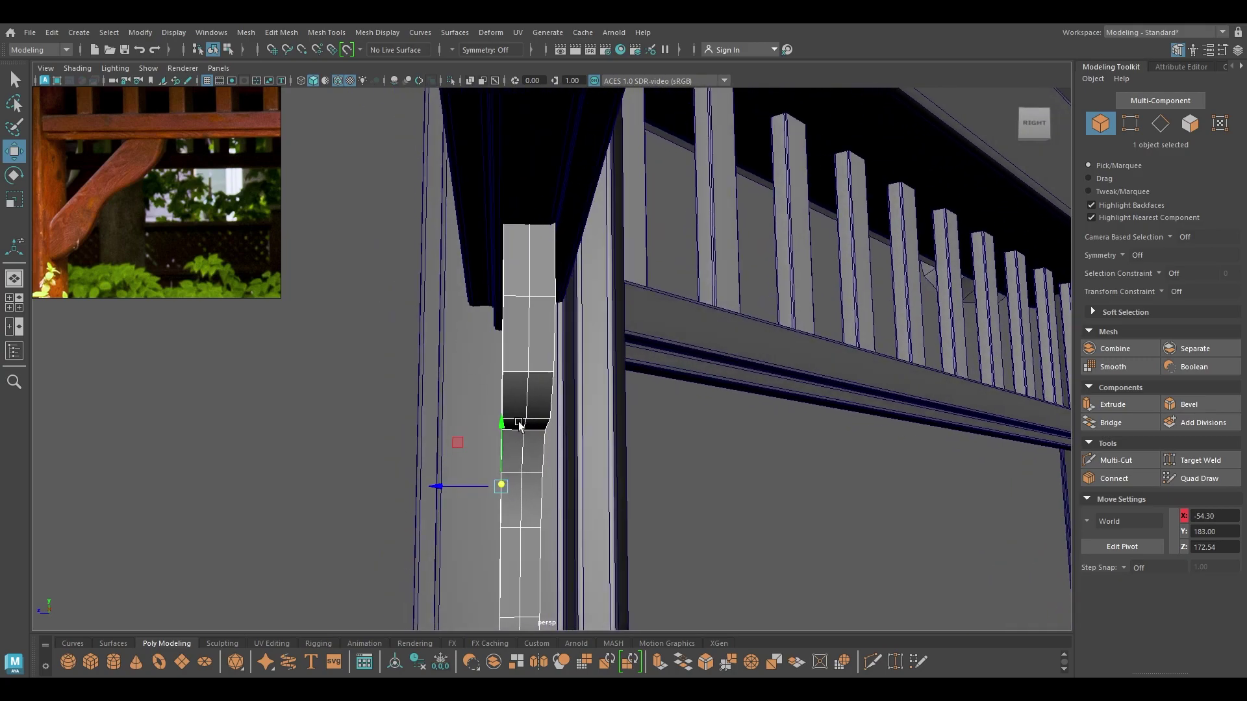
left_click(257, 333)
left_click(536, 348)
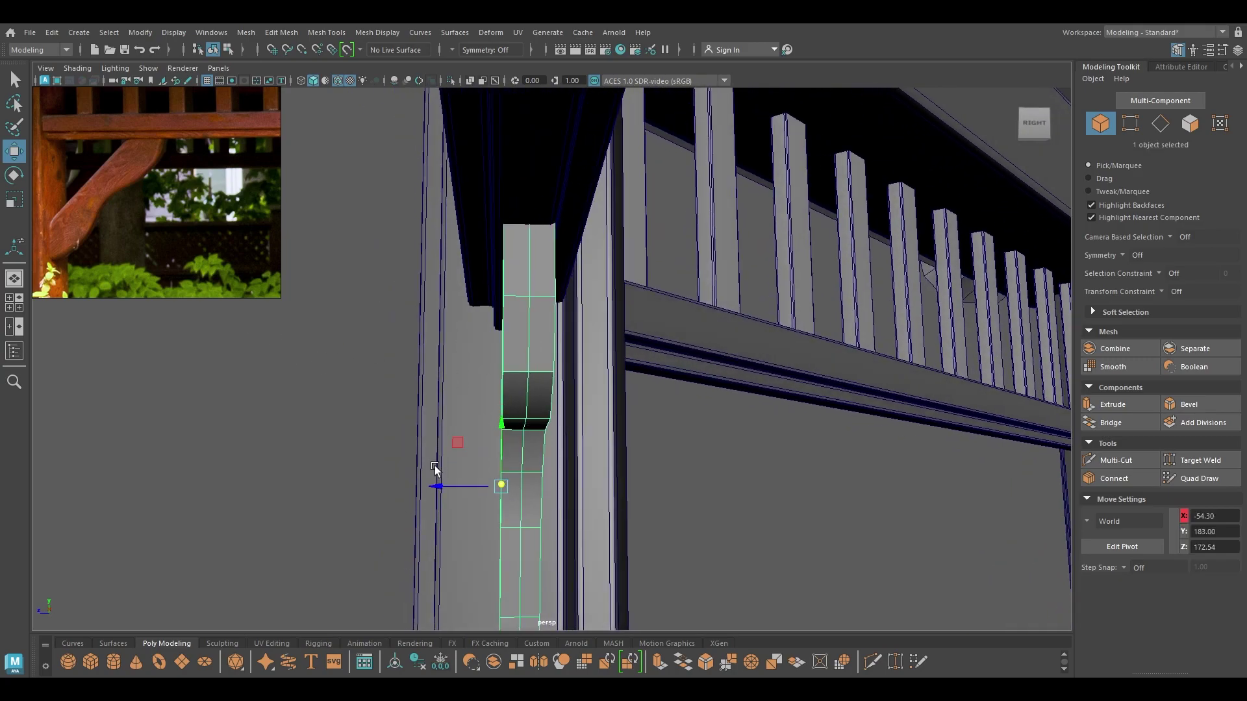
left_click_drag(437, 481, 434, 480)
- Delete the edge loop along the bracket's mirror seam and hide all other objects
left_click_drag(478, 437, 611, 336, "alt")
right_click_drag(612, 335, 609, 279)
double_click(656, 287)
left_click_drag(559, 352, 699, 365, "alt")
right_click_drag(673, 341, 776, 297, "shift")
key("alt+h")
mouse_move(690, 345)
left_mouse_down("alt")
mouse_move(626, 359)
mouse_move(623, 331)
mouse_move(678, 357)
left_mouse_up("alt")
- Bevel the outline edge loops on both bracket faces with Fraction 0.28 and 2 segments
right_click_drag(676, 307, 671, 241)
left_click_drag(690, 273, 708, 321, "alt")
left_click(708, 301)
left_click(677, 309, "shift")
double_click(678, 309)
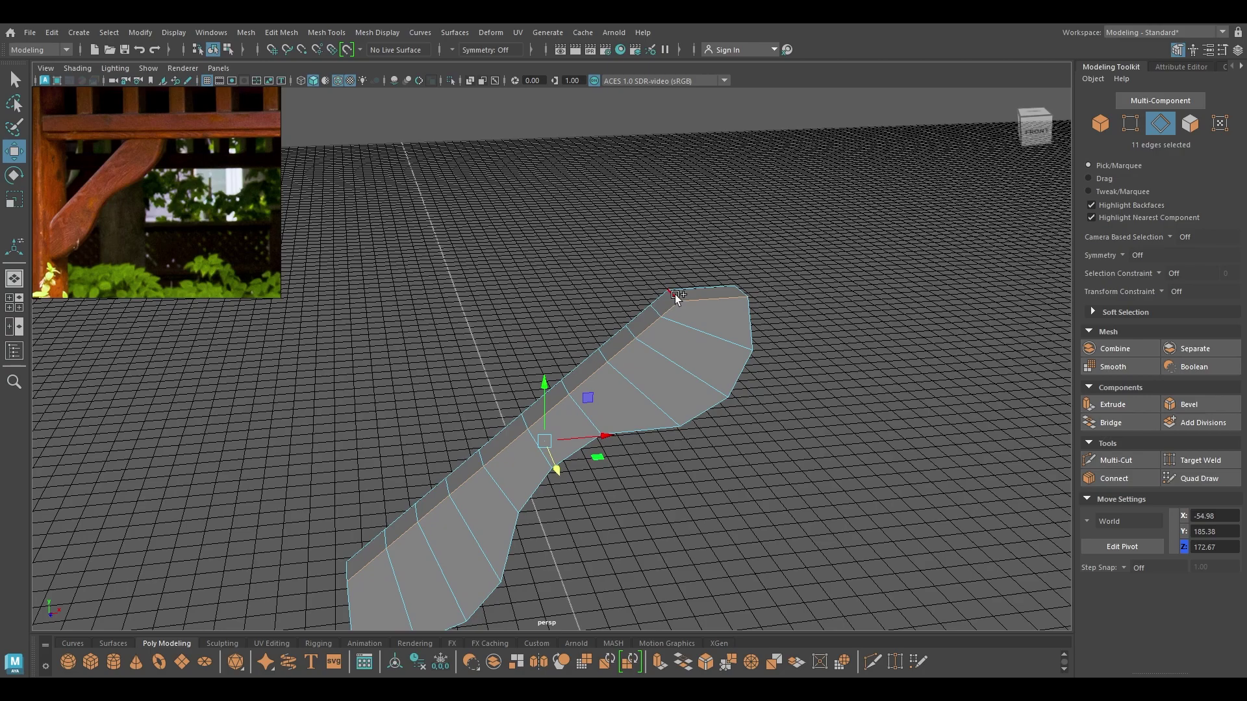
double_click(745, 311, "shift")
left_click_drag(667, 304, 662, 349, "alt")
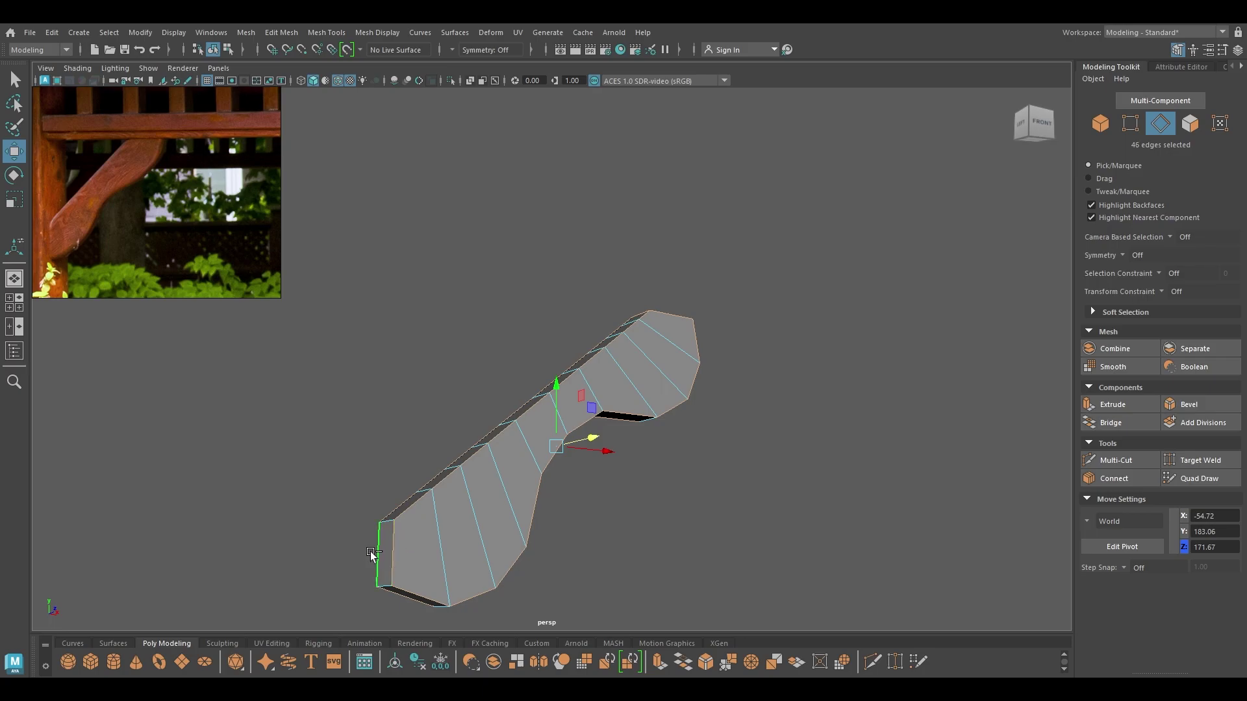
left_click_drag(467, 529, 390, 511, "alt")
key("ctrl+b")
left_click_drag(549, 525, 819, 454, "alt")
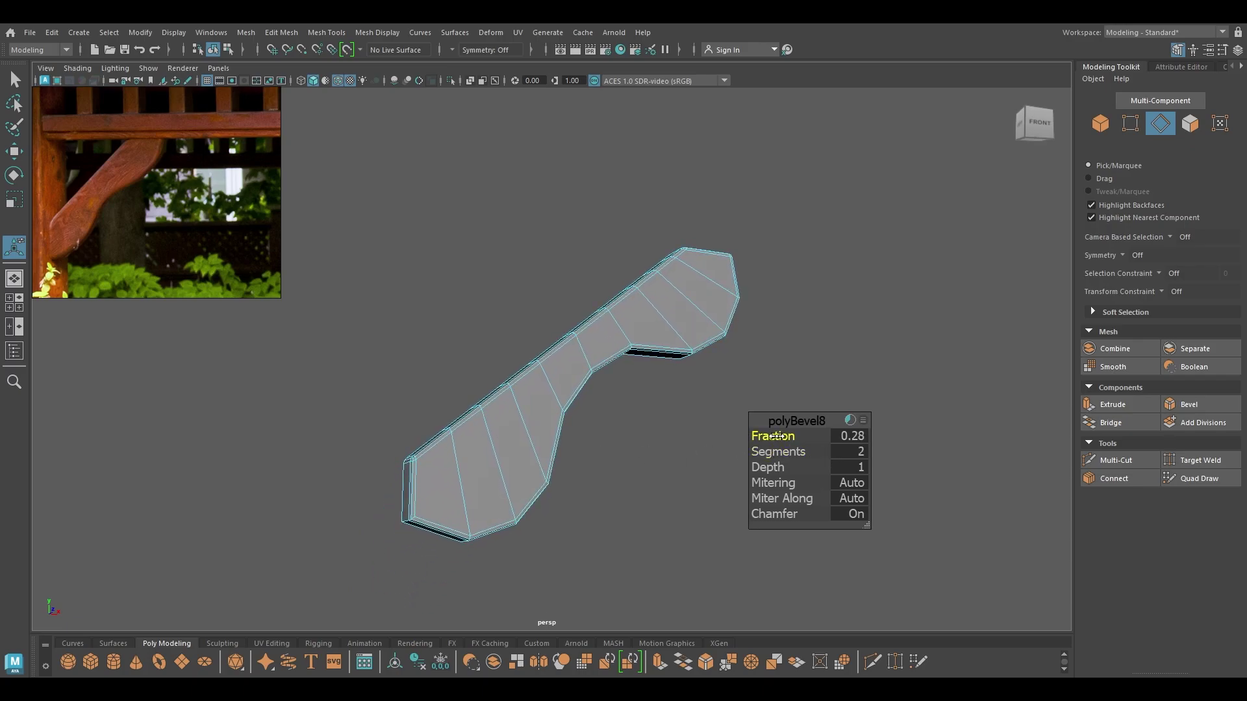
key("w")
right_click_drag(612, 322, 700, 301)
- Show the whole gazebo without wireframe on shaded and smooth the bracket mesh
key("ctrl+1")
left_click_drag(661, 450, 656, 553, "alt")
left_click(701, 531)
right_click_drag(657, 553, 598, 513, "alt")
left_click(338, 81)
mouse_move(571, 175)
right_mouse_down("alt")
mouse_move(512, 117)
mouse_move(478, 108)
right_mouse_up("alt")
left_click_drag(519, 260, 496, 286, "alt")
right_click_drag(495, 286, 598, 445, "alt")
mouse_move(598, 446)
left_mouse_down("alt")
mouse_move(523, 530)
mouse_move(458, 456)
mouse_move(500, 457)
left_mouse_up("alt")
left_click(458, 456)
right_click(504, 438, "shift")
right_click_drag(470, 422, 609, 330, "shift")
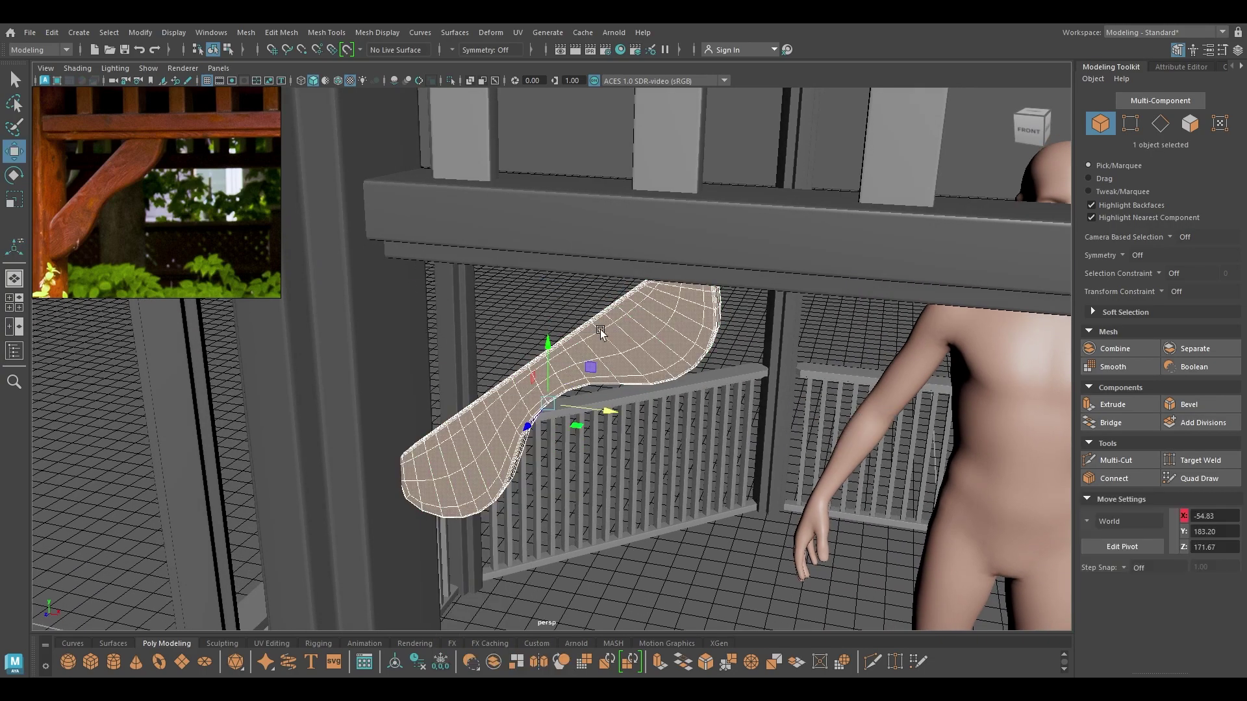
left_click(624, 388)
- Select the smoothed bracket and centre its pivot
left_click_drag(664, 556, 704, 538, "alt")
left_click(528, 504)
left_click_drag(528, 505, 462, 499, "alt")
key("alt+h")
key("ctrl+shift+h")
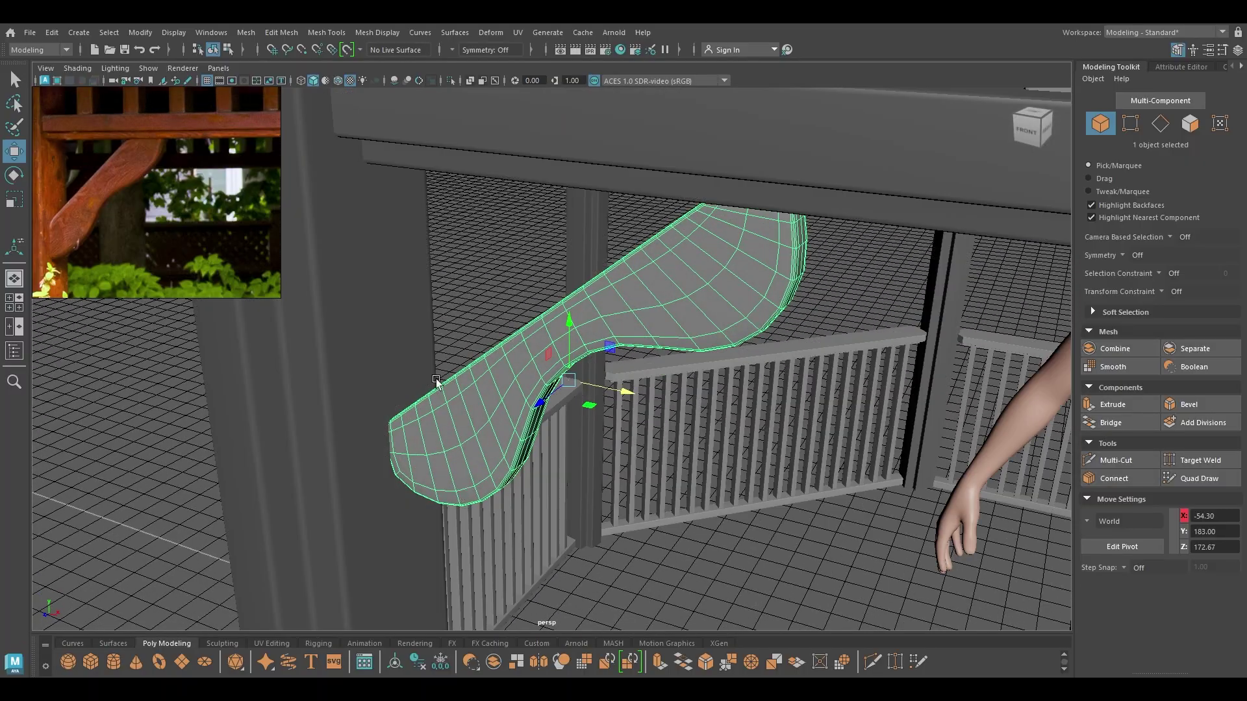
left_click(505, 280)
left_click_drag(512, 406, 593, 420, "alt")
right_click_drag(593, 420, 435, 293, "alt")
left_click_drag(436, 292, 519, 367, "alt")
key("space")
middle_click_drag(580, 470, 757, 353, "alt")
scroll(760, 381, "down", 2)
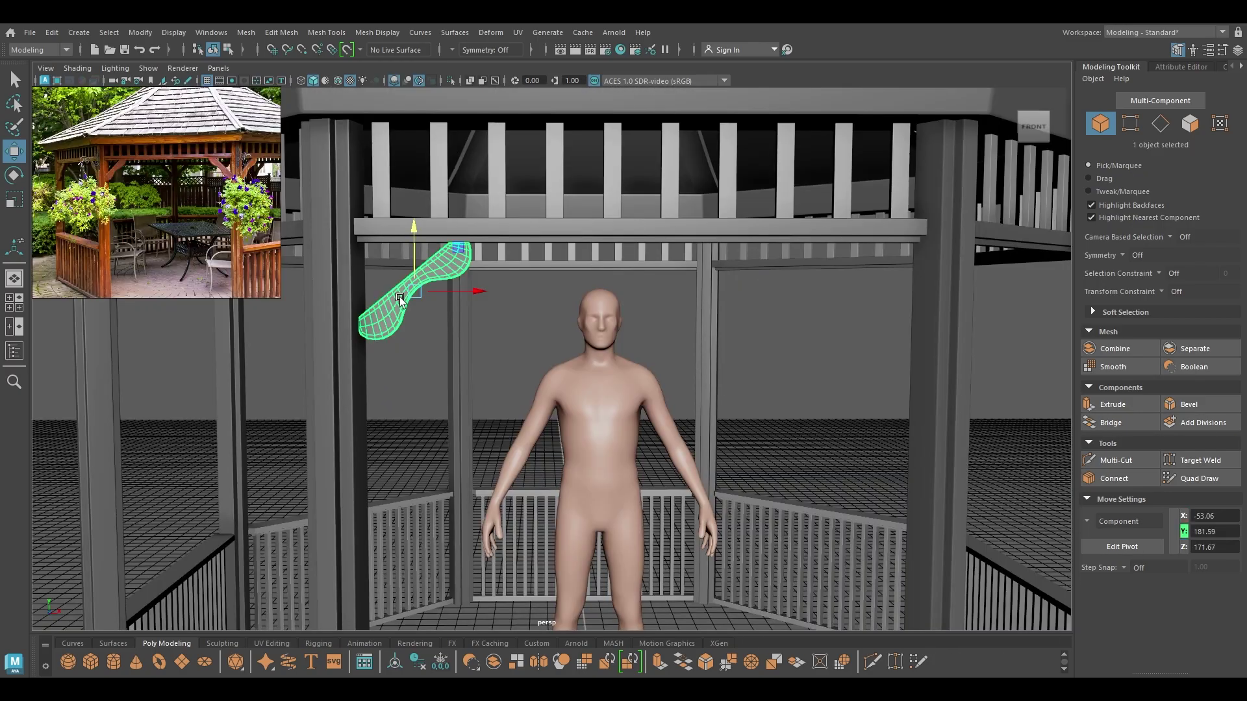
- Duplicate the bracket in the front view and rotate the copy half a turn around its vertical axis
key("space")
scroll(624, 399, "down", 4)
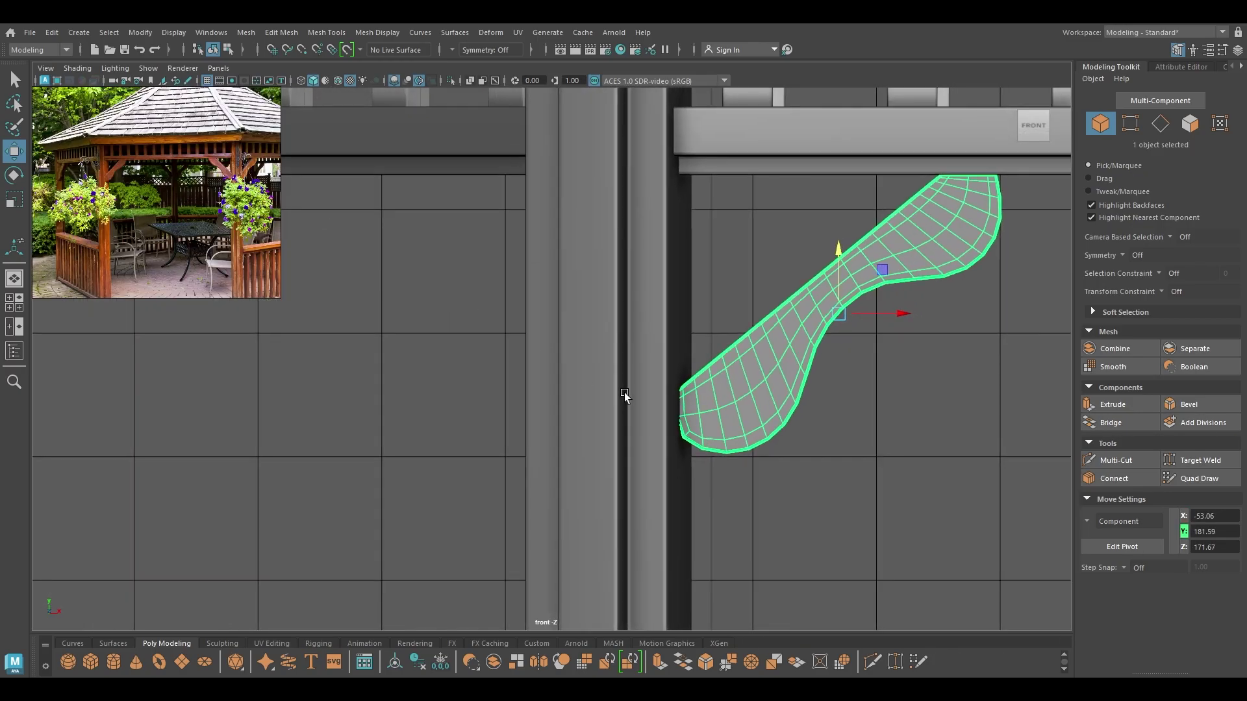
middle_click_drag(714, 258, 443, 235, "alt")
scroll(481, 269, "down", 5)
key("ctrl+d")
key("e")
left_click_drag(547, 326, 364, 345)
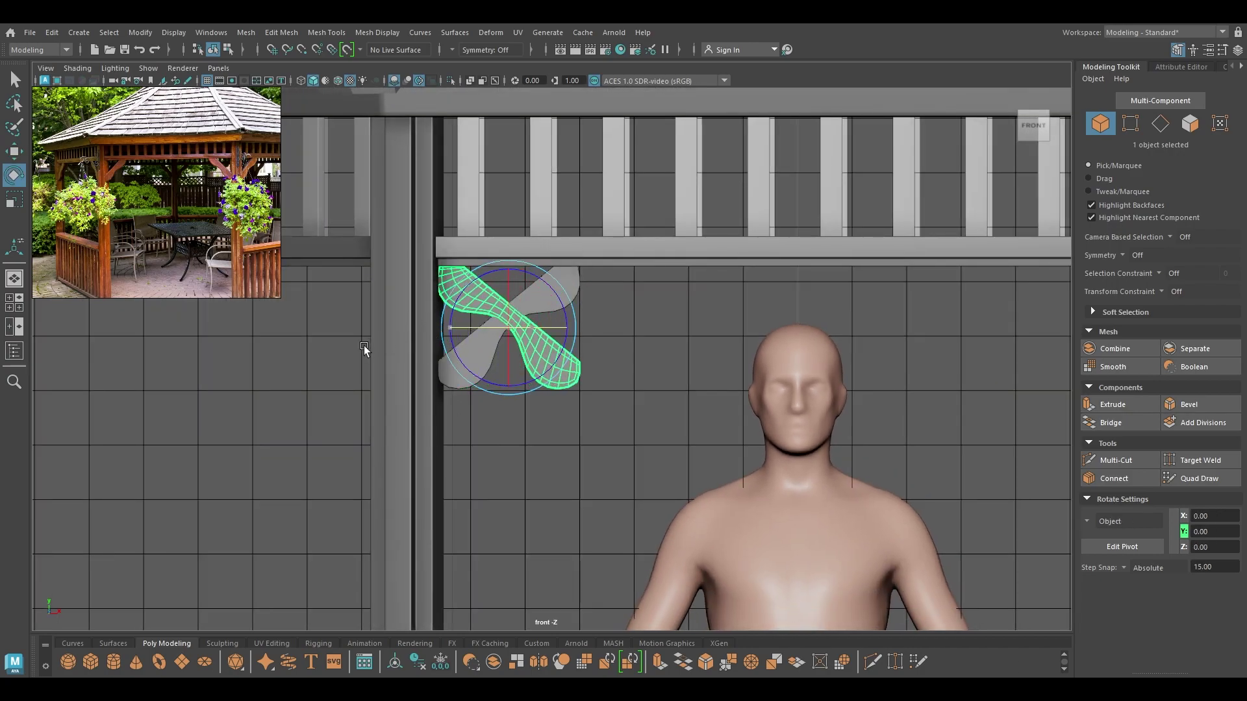
- Move the flipped bracket copy across the front opening to the opposite post
key("w")
scroll(724, 379, "down", 2)
middle_click_drag(656, 344, 224, 334, "alt")
scroll(214, 333, "down", 2)
left_click_drag(65, 322, 793, 266)
key("space")
key("f")
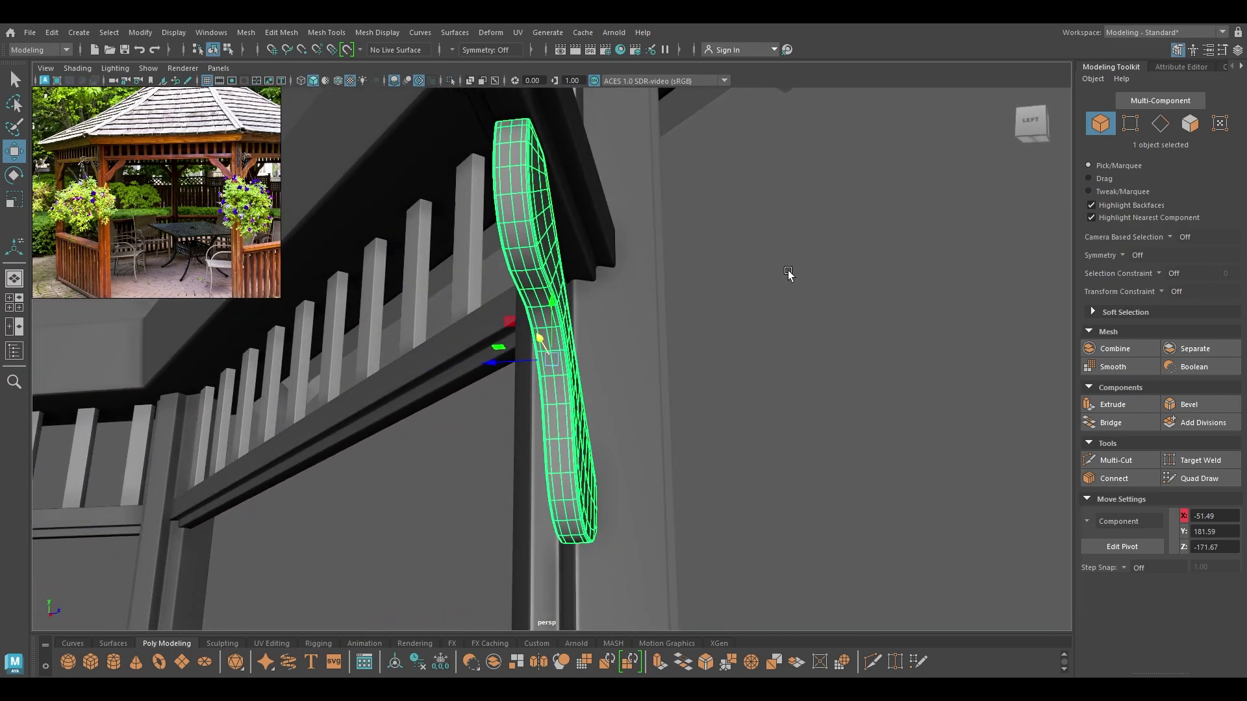
- Snap the copied bracket's pivot to a vertex, then rotate and shift the bracket slightly to seat it against the post and beam
left_click_drag(703, 283, 648, 255, "alt")
key("d")
key("v")
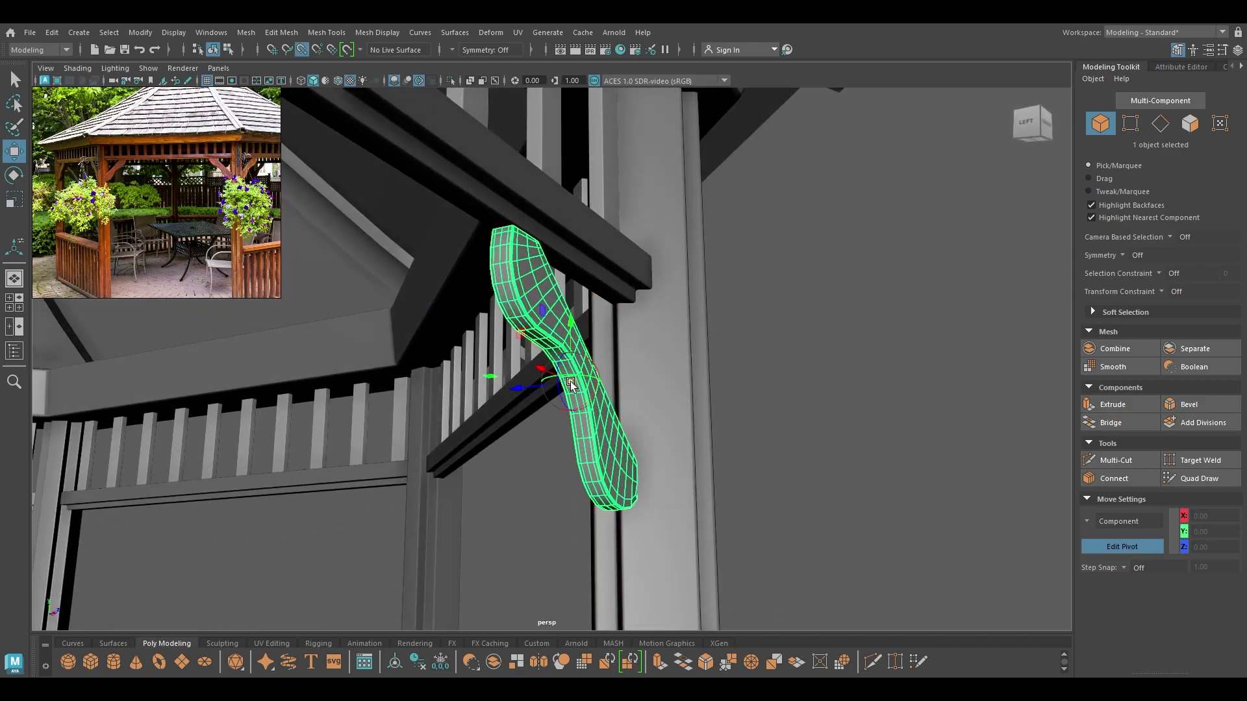
left_click_drag(573, 390, 620, 300)
key("e")
right_click(554, 280, "ctrl+shift")
left_click_drag(621, 318, 625, 285, "alt")
left_click_drag(591, 224, 504, 356)
key("w")
left_click_drag(384, 270, 394, 270)
right_click_drag(371, 307, 428, 293)
- Combine the two front-opening brackets into one object
left_click_drag(454, 364, 588, 321, "alt")
left_click(752, 384)
left_click_drag(753, 383, 559, 403, "alt")
right_click_drag(559, 403, 442, 250, "alt")
left_click_drag(442, 250, 548, 361, "alt")
left_click(551, 362)
left_click(263, 359, "shift")
right_click_drag(263, 360, 260, 597, "shift")
- In the top view's wireframe display, move the bracket pair's pivot to the gazebo's centre at Z 0
key("space")
left_click_drag(423, 460, 361, 476)
scroll(547, 389, "down", 4)
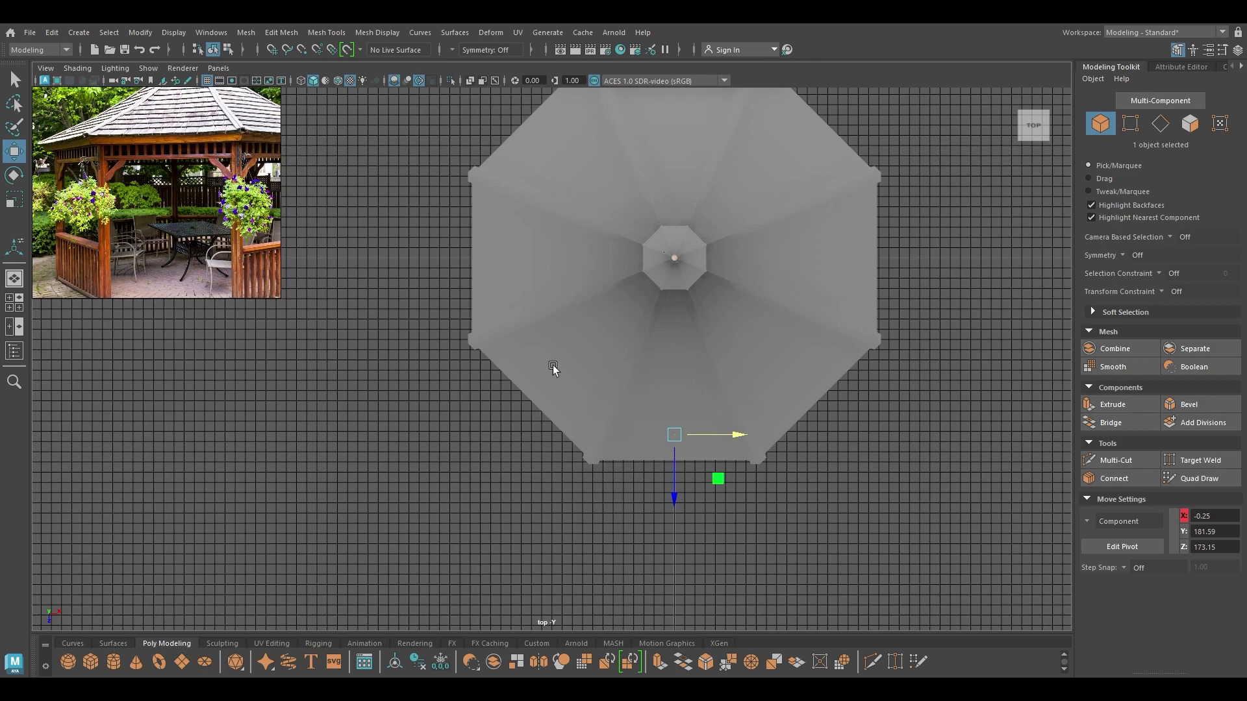
key("4")
key("d")
left_click_drag(673, 497, 674, 321)
key("d")
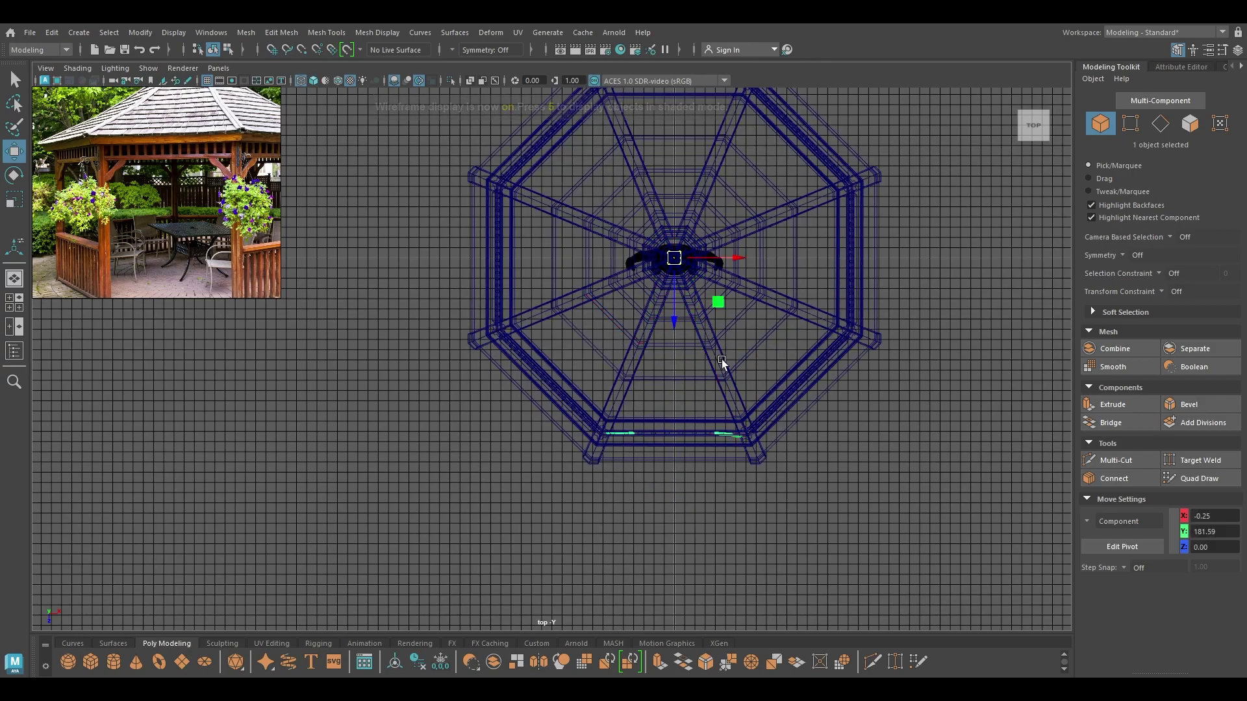
- Duplicate the bracket pair rotated onto the adjacent octagon side and repeat the copy around the remaining sides
key("e")
right_click_drag(662, 326, 710, 355, "ctrl+shift")
left_click_drag(694, 322, 647, 328)
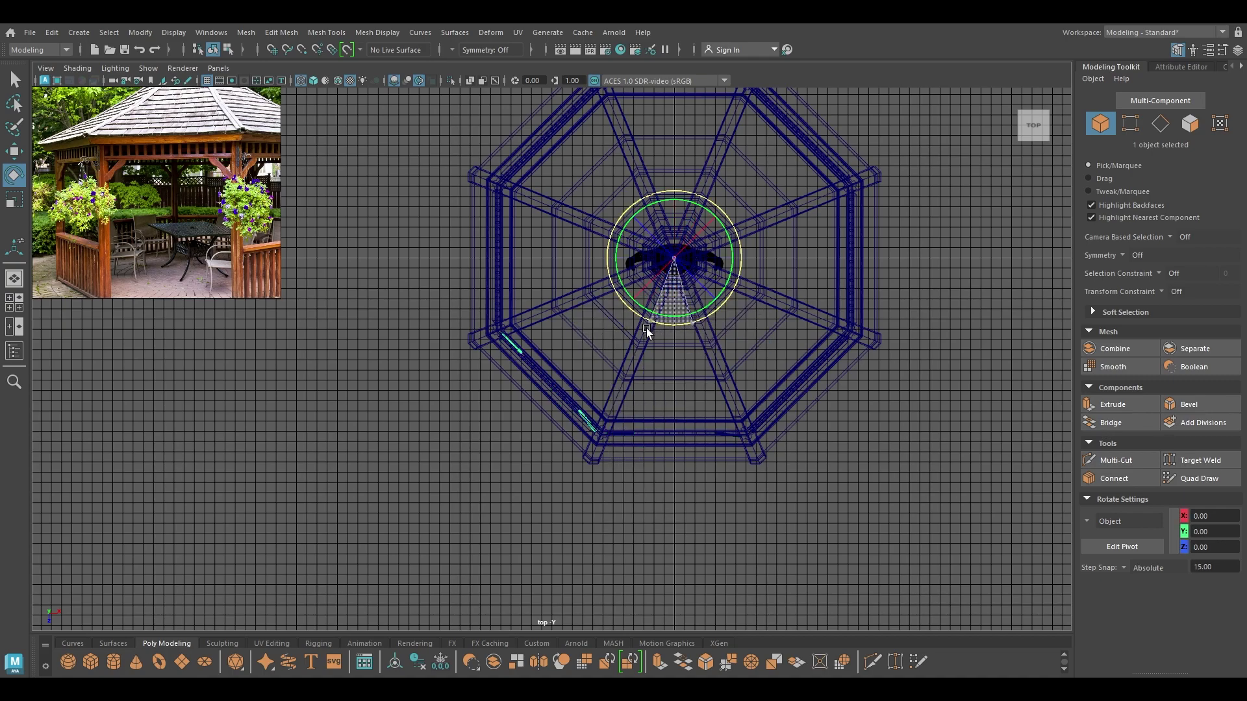
key("shift+d")
key("shift+d")
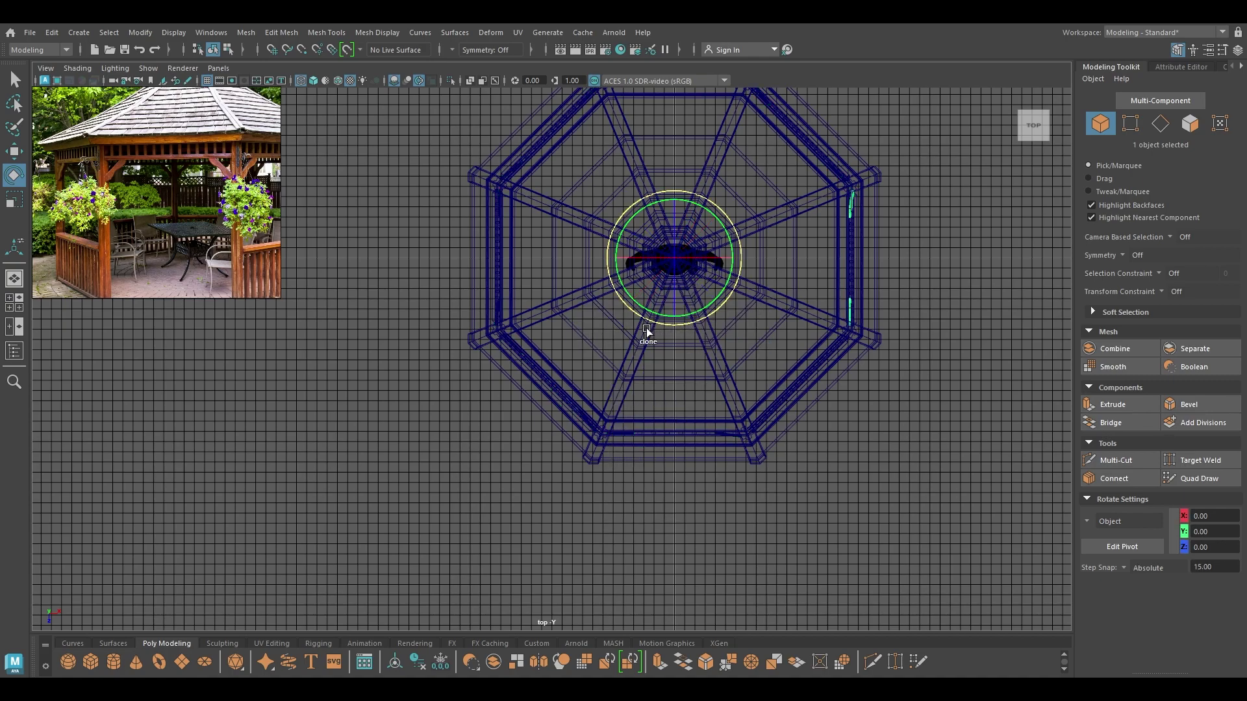
key("space")
left_click_drag(645, 328, 654, 246)
key("6")
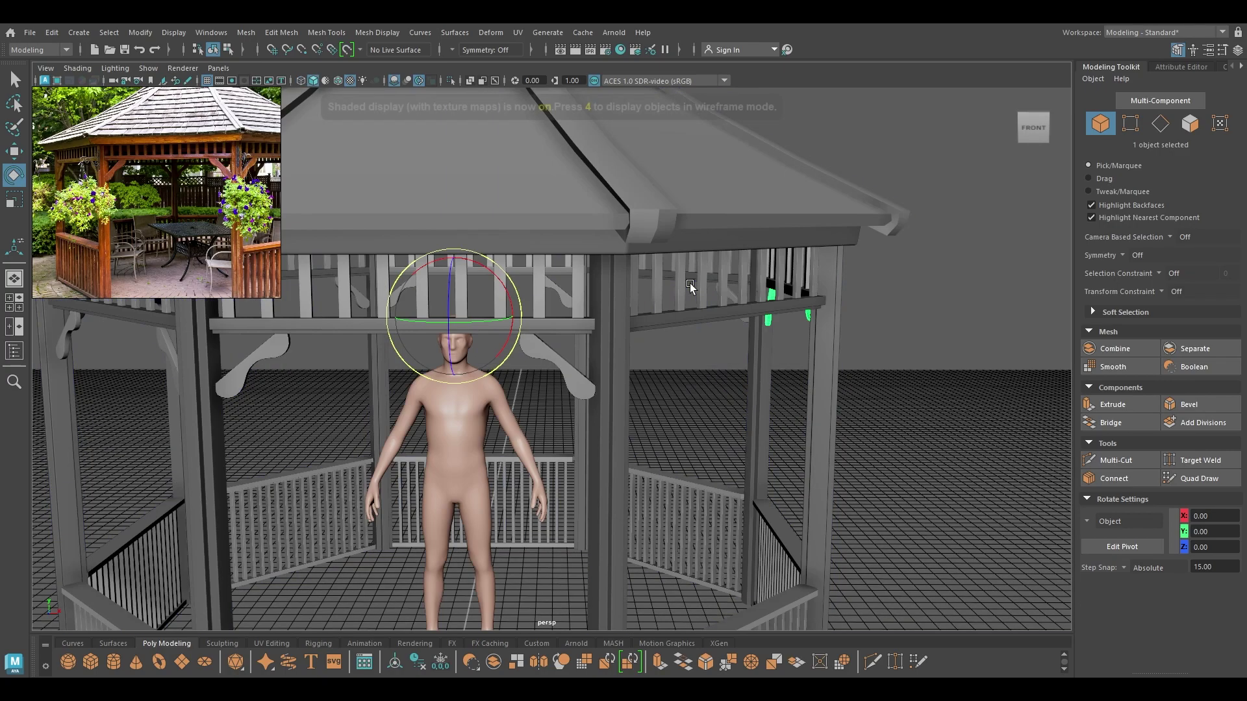
left_click_drag(836, 306, 754, 306, "alt")
key("f")
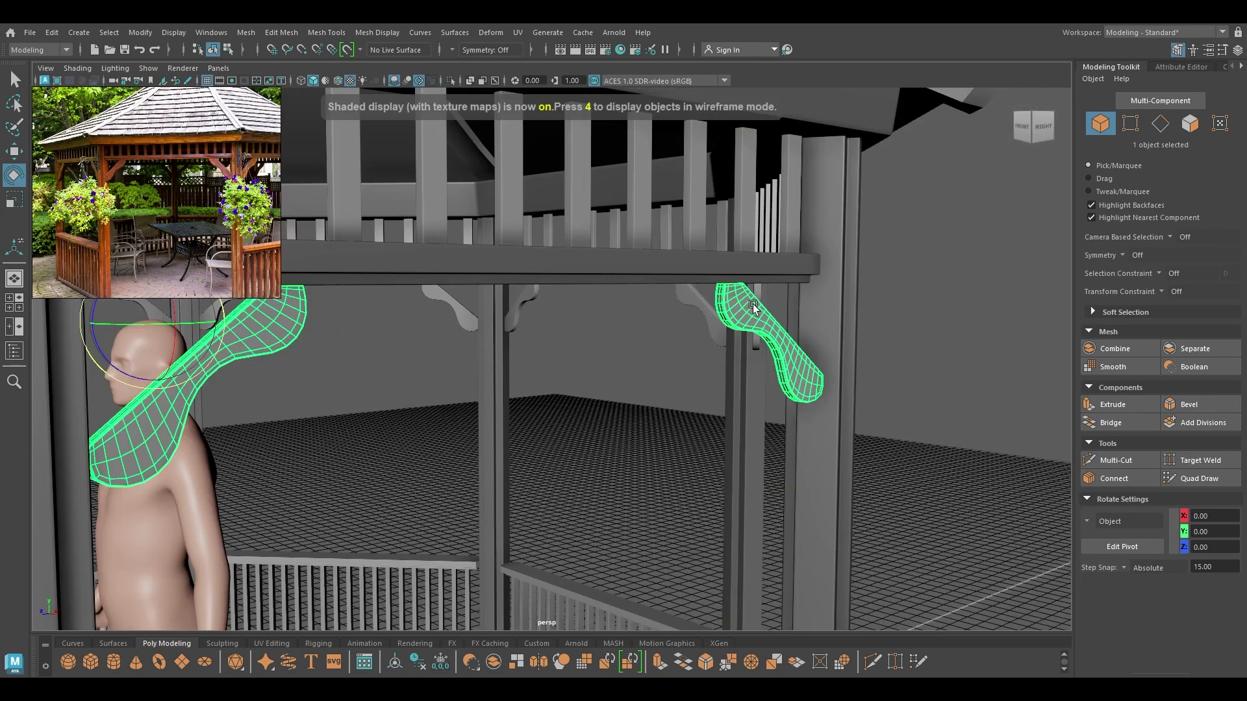
key("shift+d")
- Examine the placement of the corner brackets around the whole gazebo
right_click_drag(784, 379, 676, 170, "alt")
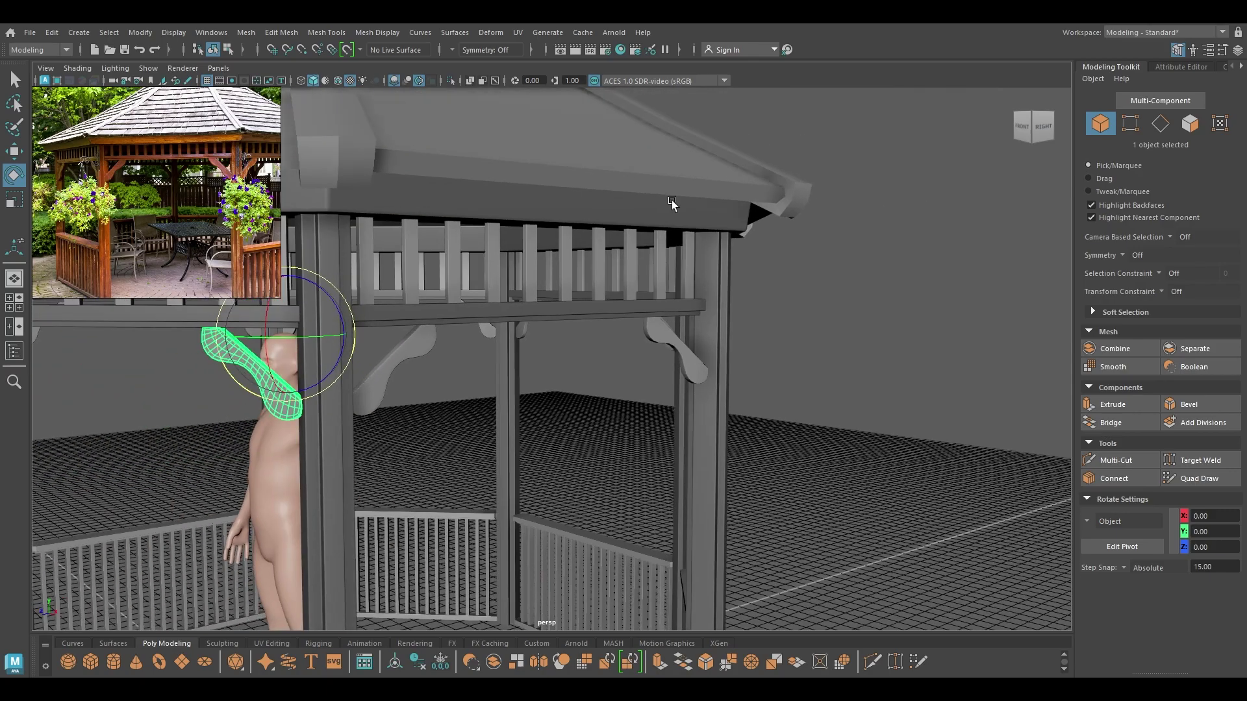
left_click_drag(676, 170, 760, 337, "alt")
right_click_drag(760, 336, 724, 214, "alt")
key("w")
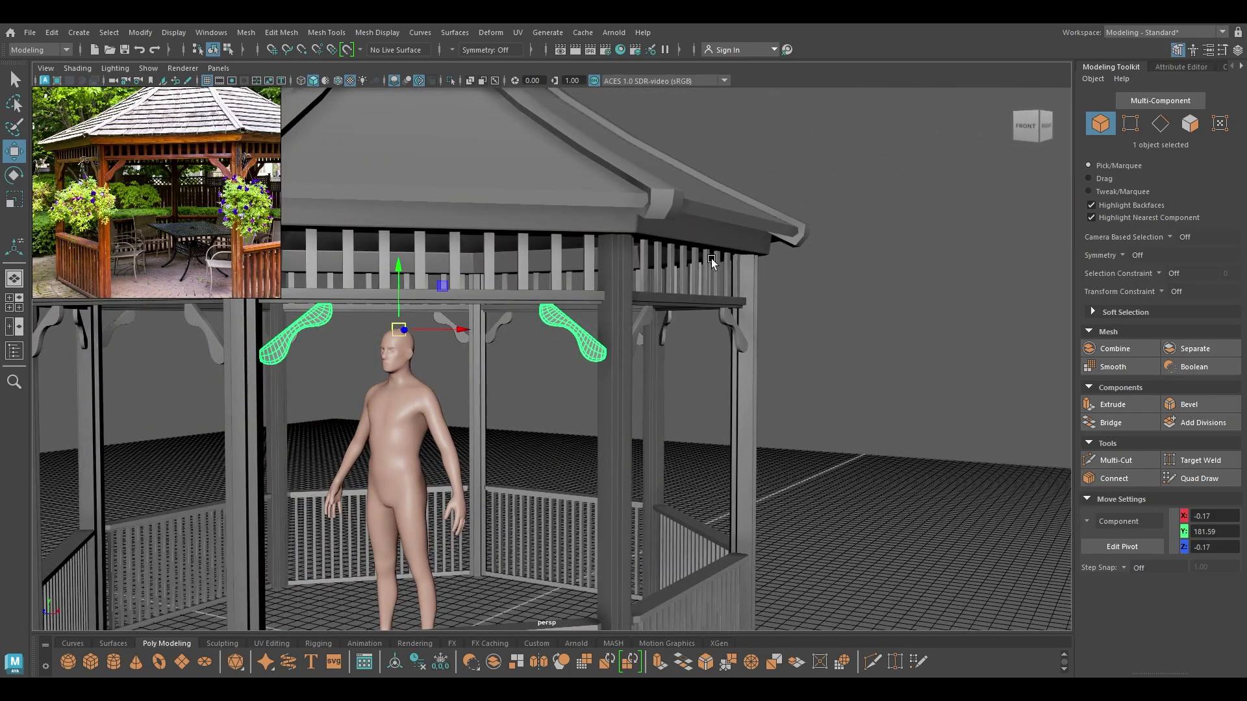
right_click_drag(814, 278, 886, 245)
left_click(789, 283)
left_click_drag(785, 285, 804, 286, "alt")
right_click_drag(805, 285, 643, 137, "alt")
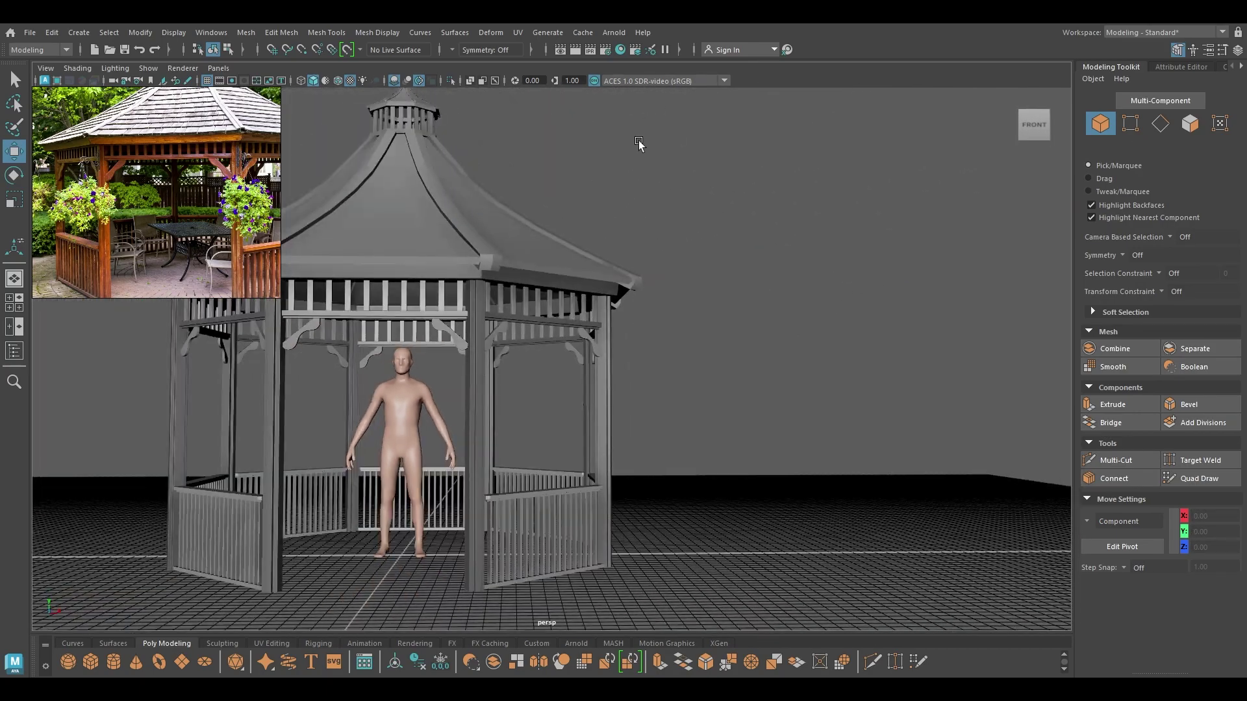
left_click_drag(643, 137, 663, 159, "alt")
right_click_drag(651, 196, 578, 123, "alt")
left_click_drag(565, 280, 543, 240, "alt")
right_click_drag(543, 240, 581, 341, "alt")
left_click_drag(581, 341, 698, 287, "alt")
middle_click_drag(699, 286, 709, 287, "alt")
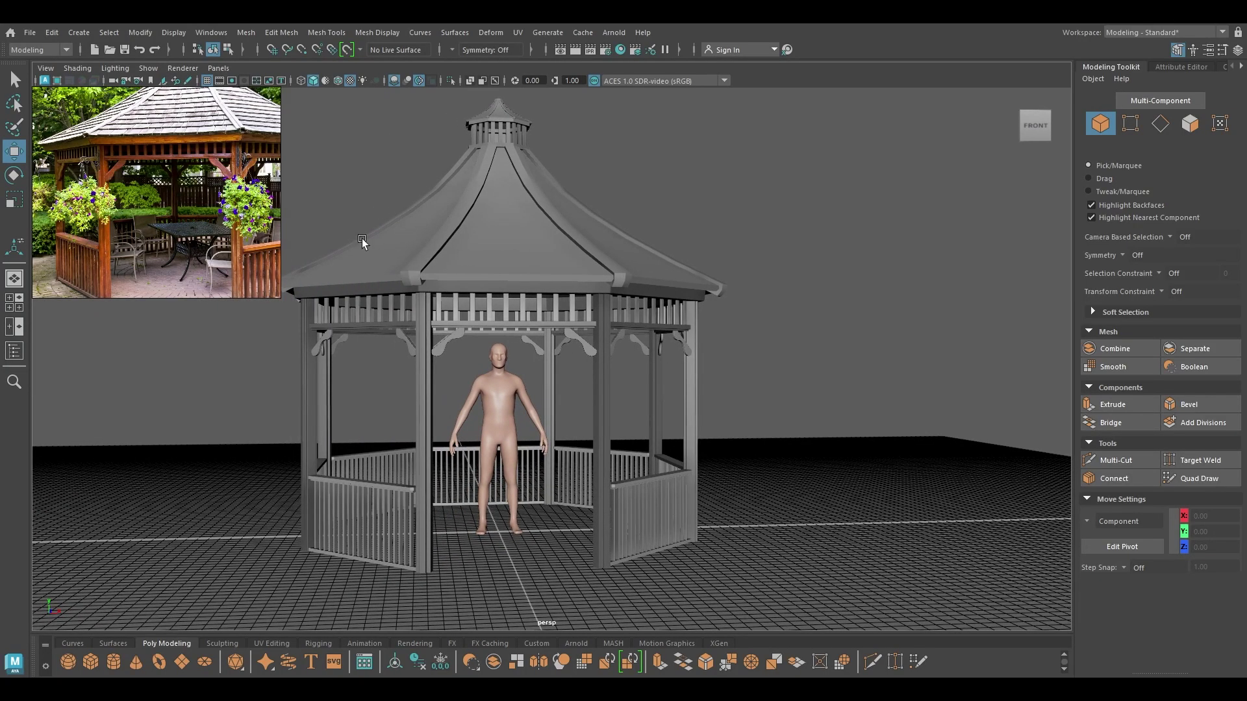
- Compare the gazebo's roof and overall proportions with the reference photo from several angles
scroll(270, 200, "down", 3)
middle_click_drag(251, 193, 197, 206)
scroll(197, 206, "down", 2)
scroll(197, 208, "down", 1)
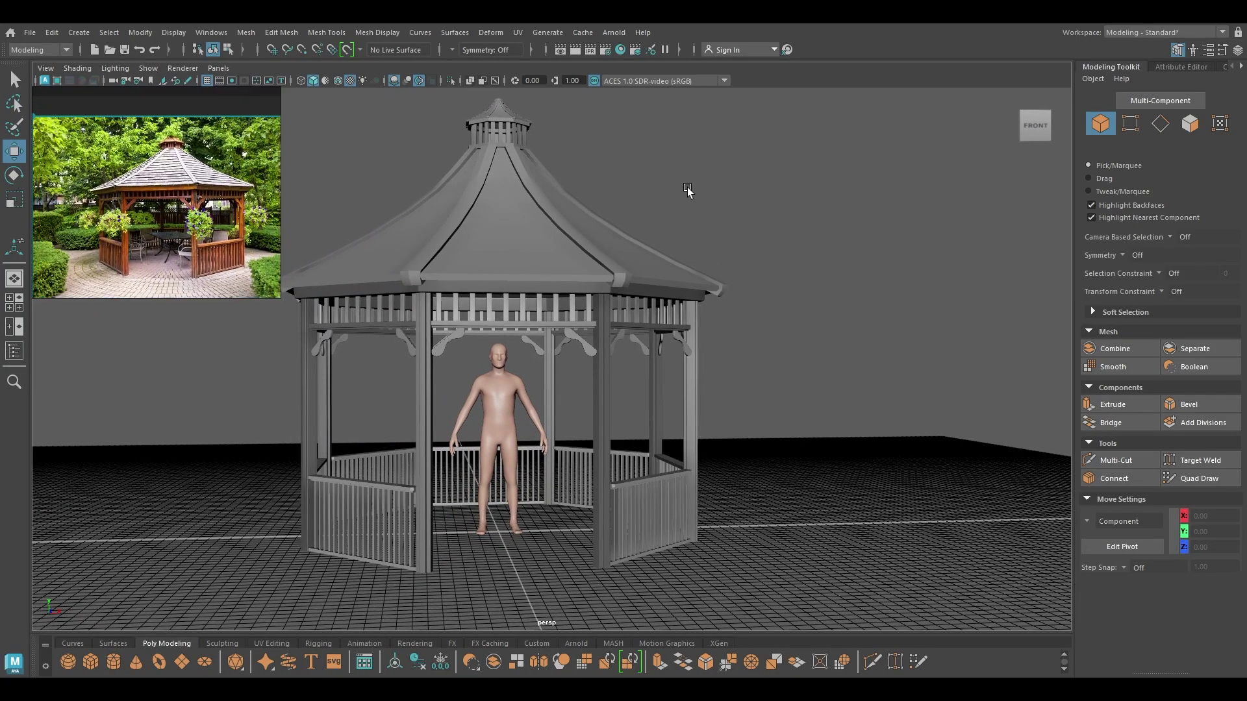
scroll(183, 177, "up", 5)
left_click_drag(491, 189, 613, 302, "alt")
left_click(486, 252)
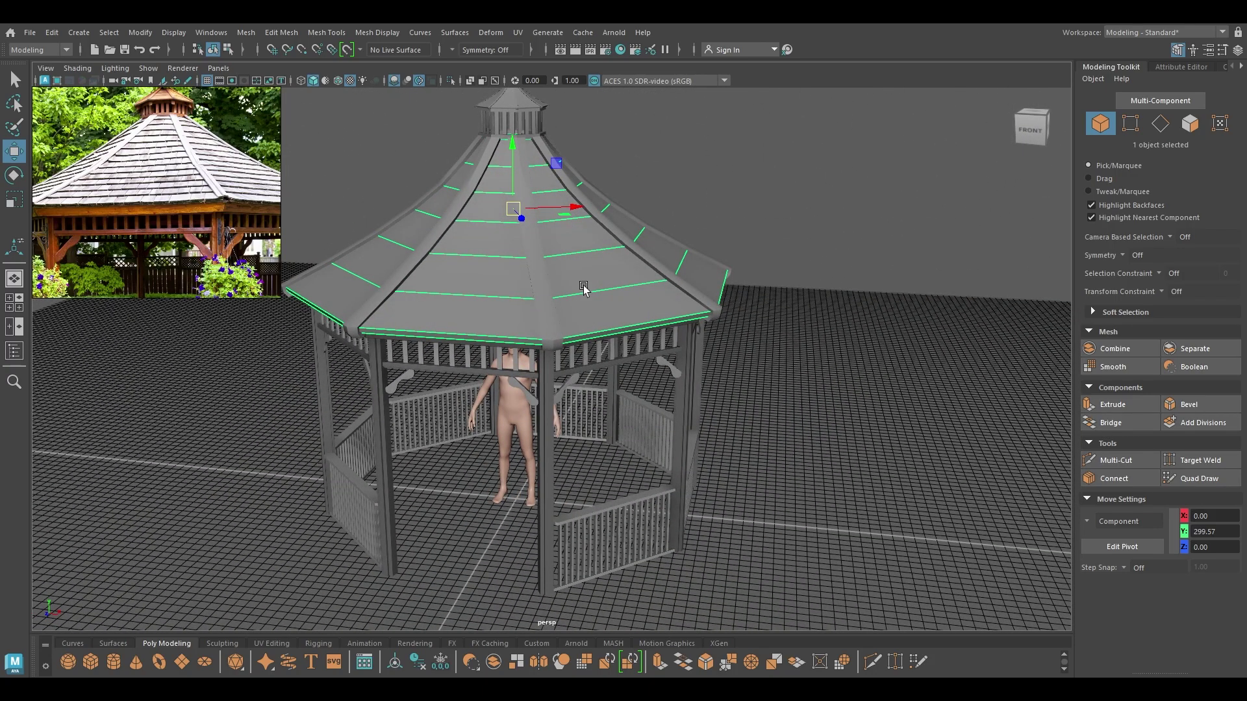
scroll(573, 281, "down", 1)
left_click_drag(640, 286, 705, 338, "alt")
scroll(195, 214, "down", 4)
middle_click_drag(185, 221, 180, 197)
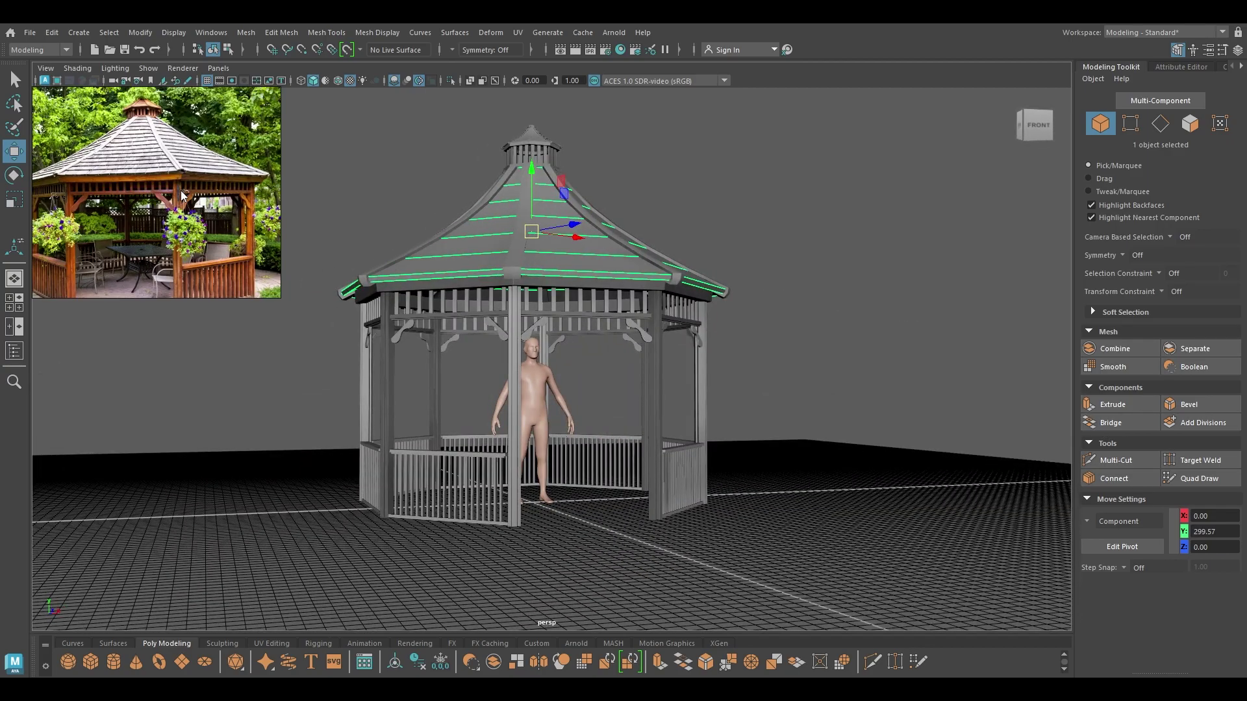
left_click_drag(617, 228, 592, 235, "alt")
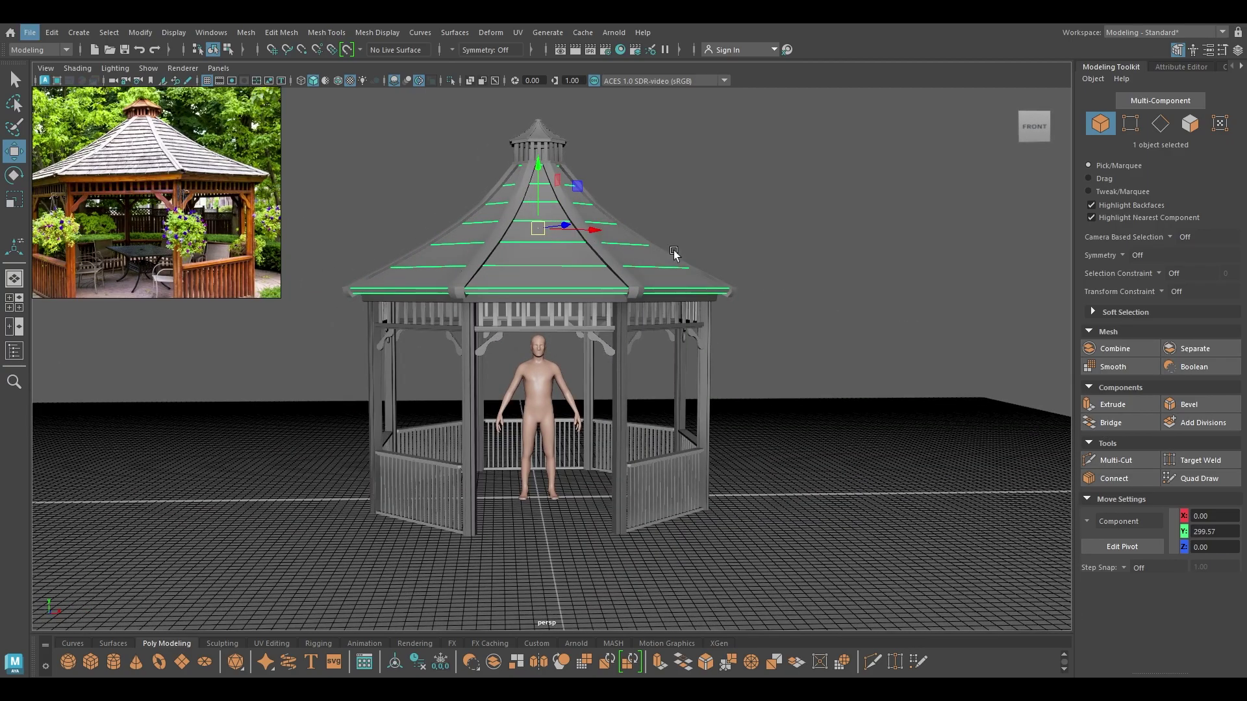
key("6")
left_click(825, 244)
key("bracketleft")
left_click_drag(739, 239, 706, 293, "alt")
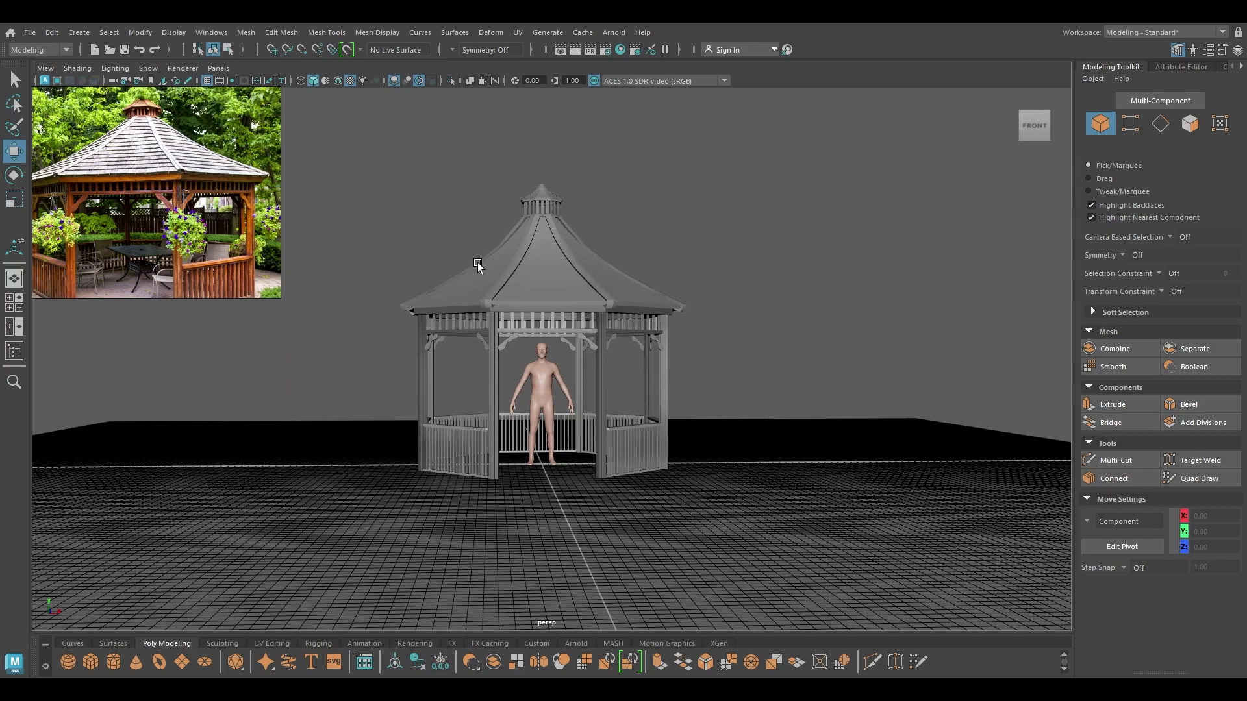
scroll(185, 187, "down", 5)
scroll(185, 188, "up", 2)
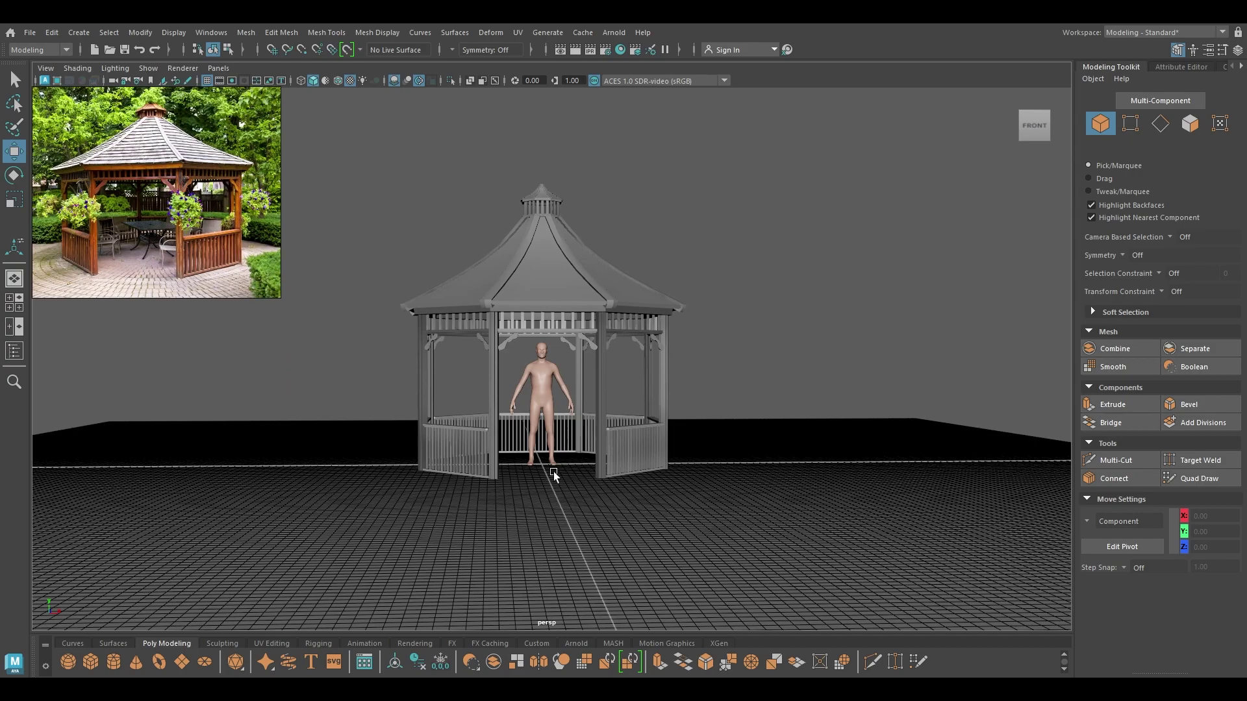